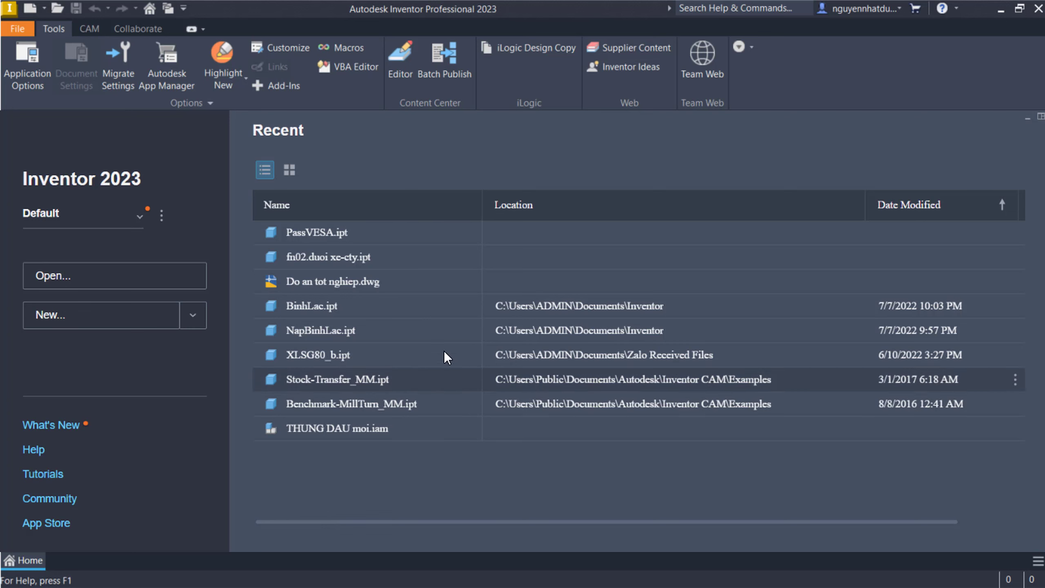
# Open the Create New File dialog with the Metric templates showing.
pyautogui.click(35, 7)
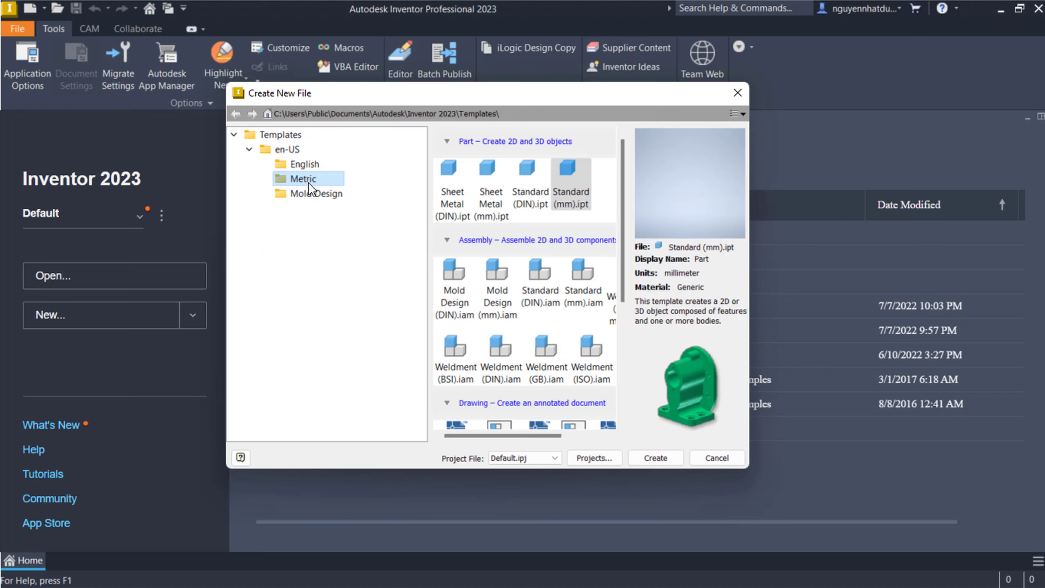
pyautogui.click(308, 183)
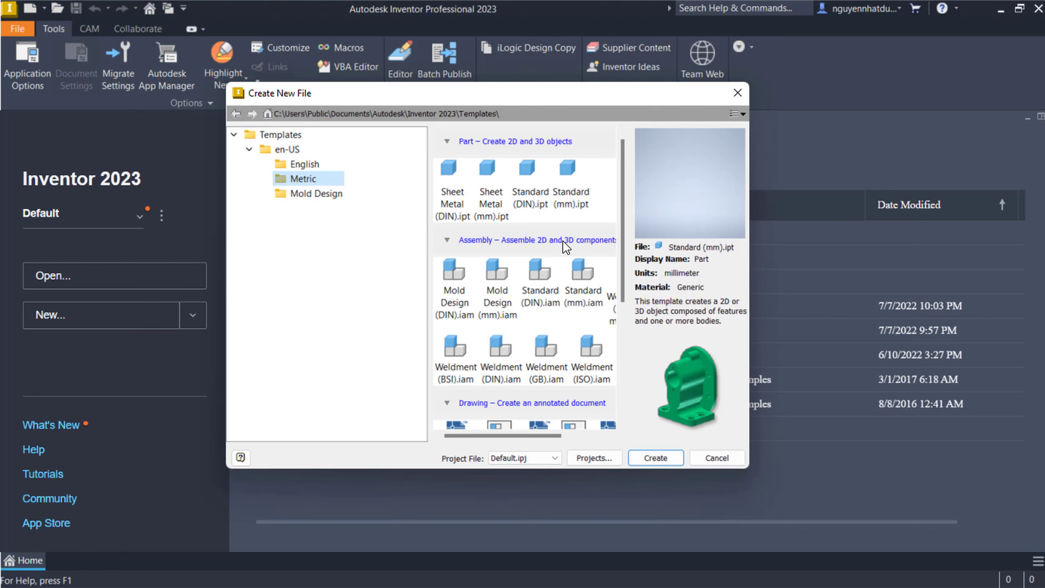
pyautogui.scroll(-3, 563, 240)
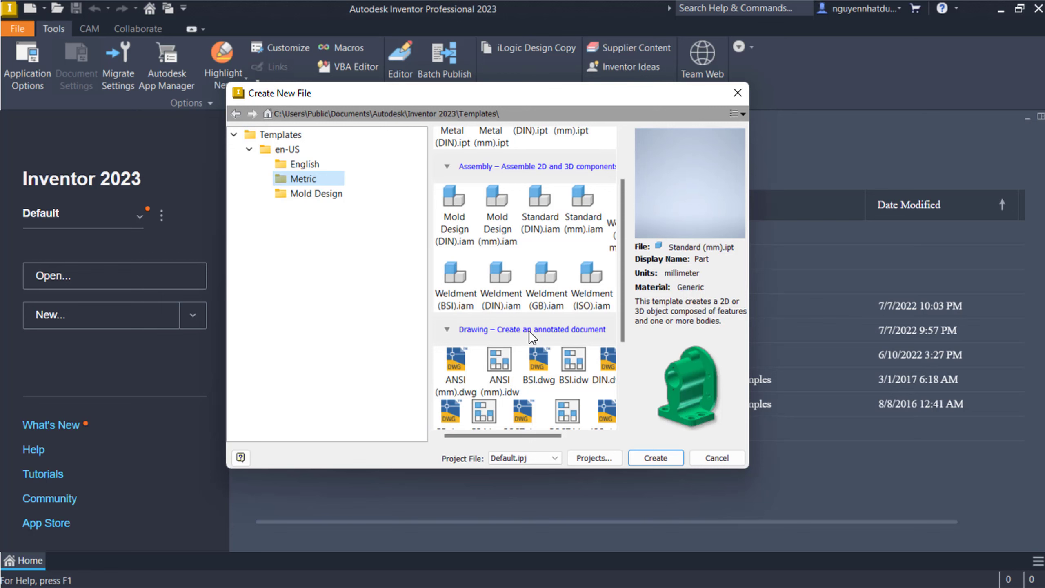
pyautogui.scroll(-2, 529, 330)
pyautogui.scroll(-1, 529, 330)
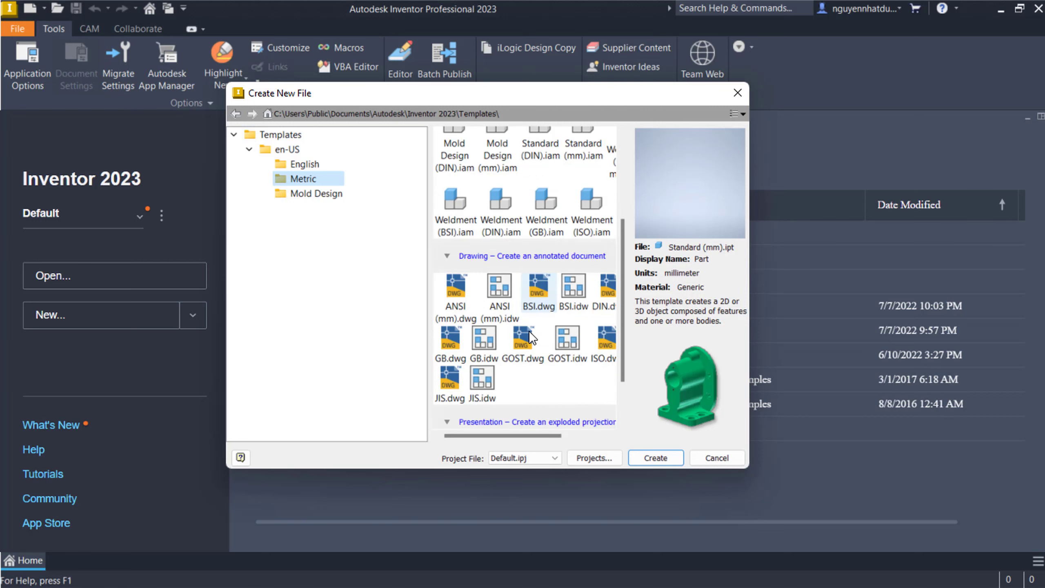
pyautogui.scroll(-1, 529, 330)
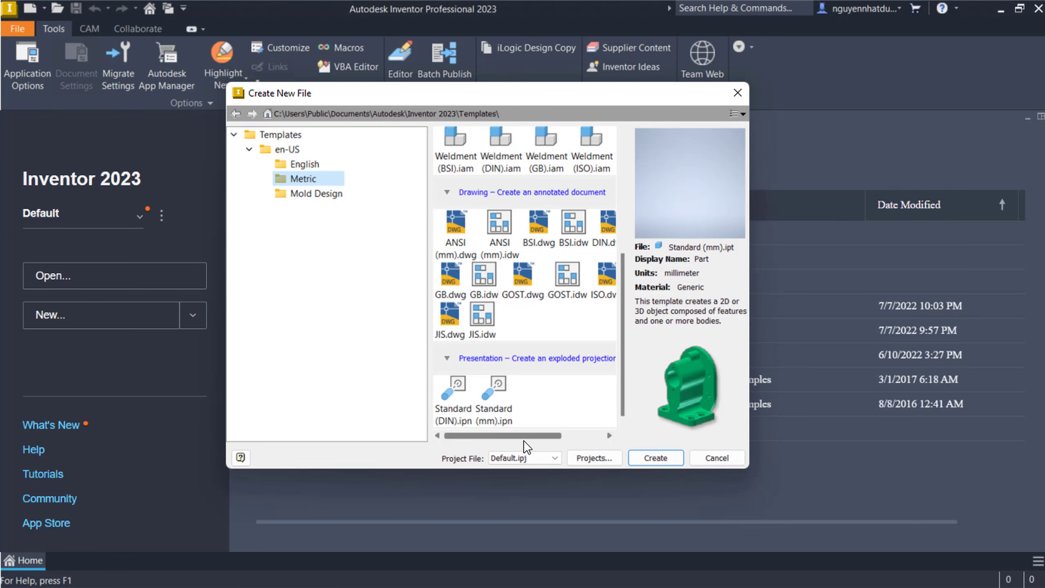
pyautogui.scroll(5, 525, 412)
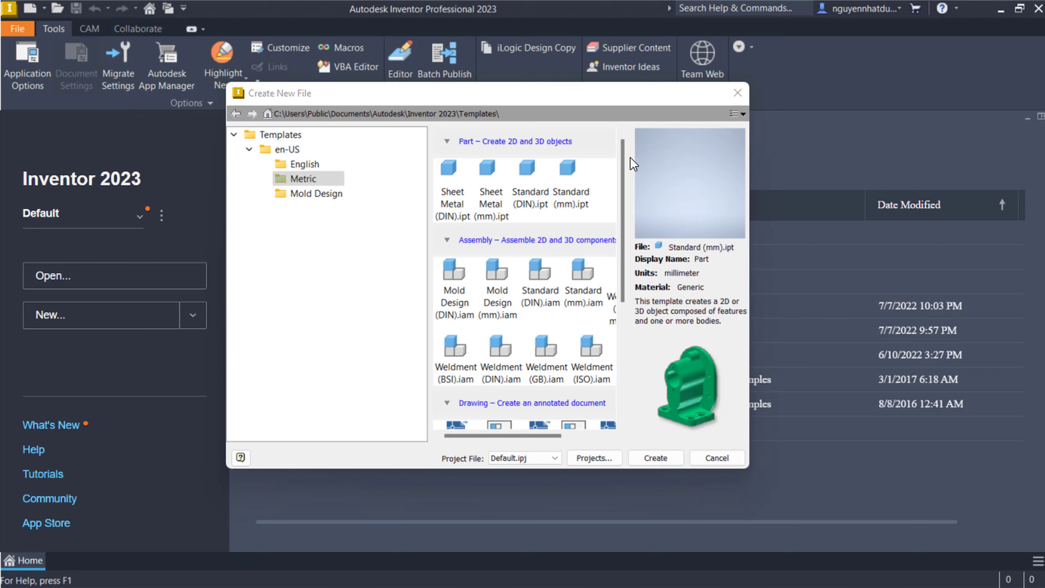
# Create a new part, Part1, from the Standard (mm).ipt template.
pyautogui.click(574, 174)
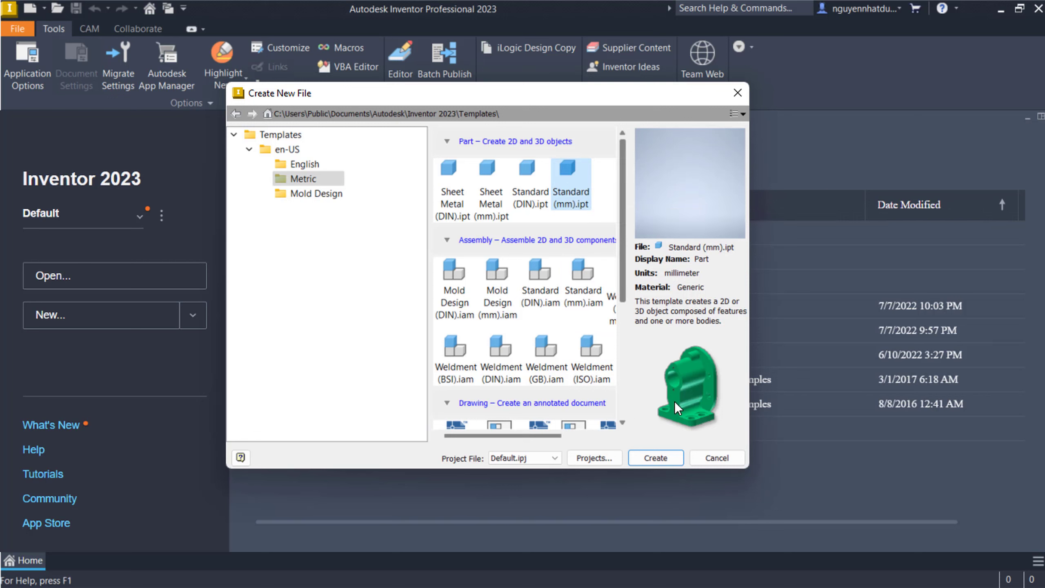
pyautogui.click(665, 462)
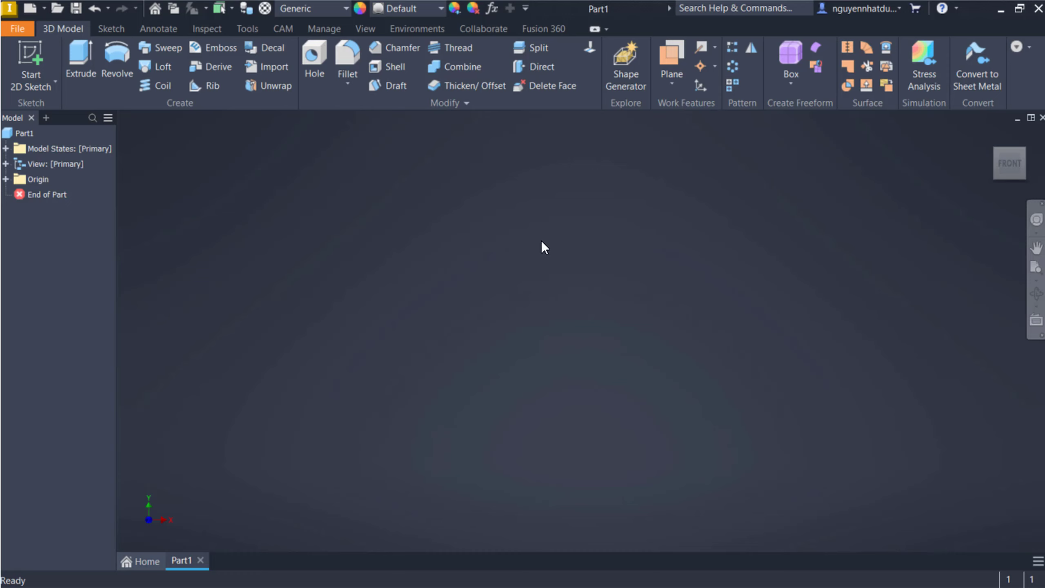
# Start a new 2D sketch from the marking menu and return to the home isometric view.
pyautogui.rightClick(583, 194)
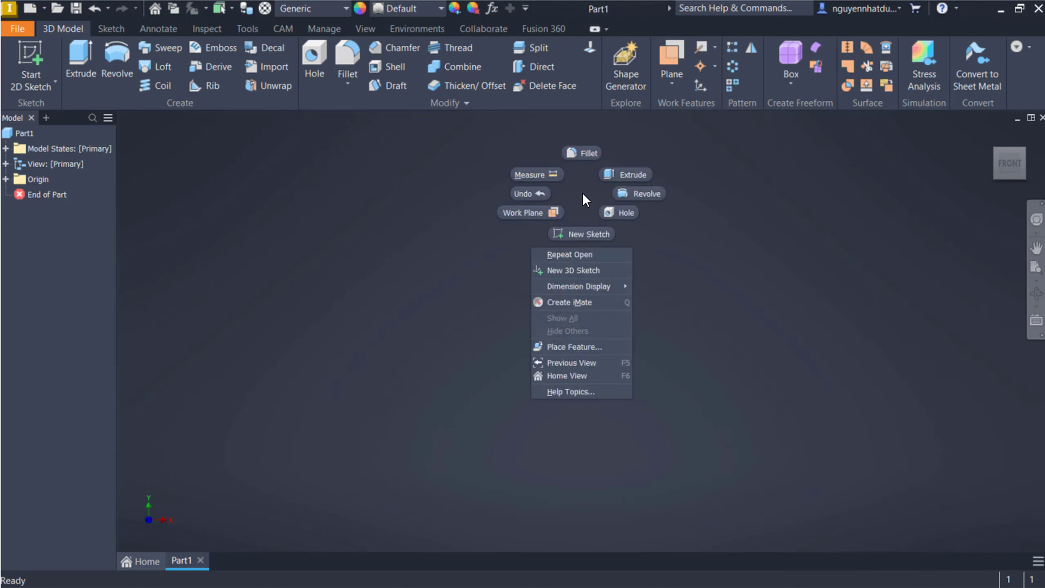
pyautogui.click(572, 232)
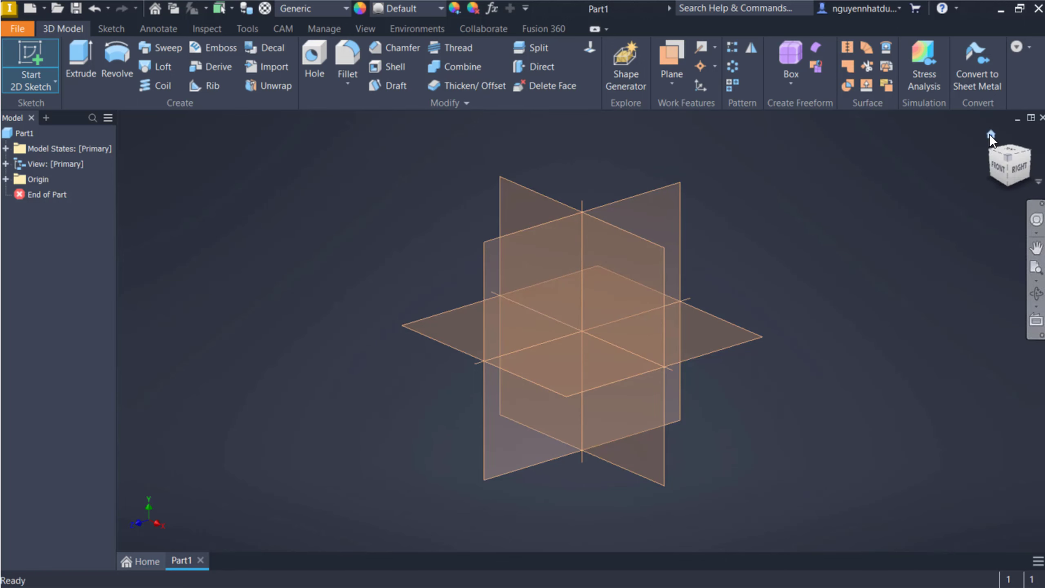
pyautogui.click(991, 135)
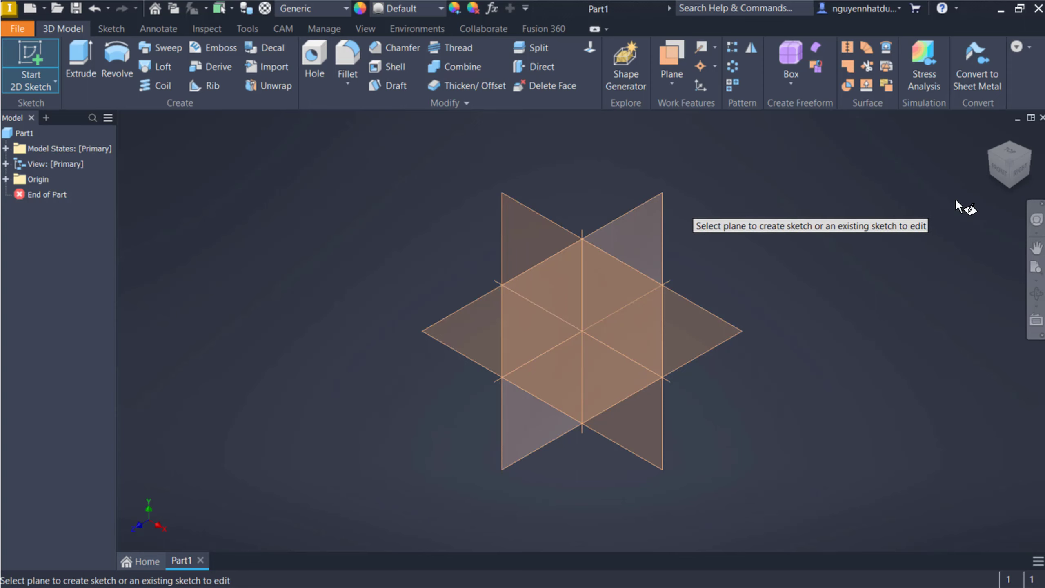
# Expand Origin, cancel plane picking, and preview the YZ, XZ and XY planes.
pyautogui.click(6, 180)
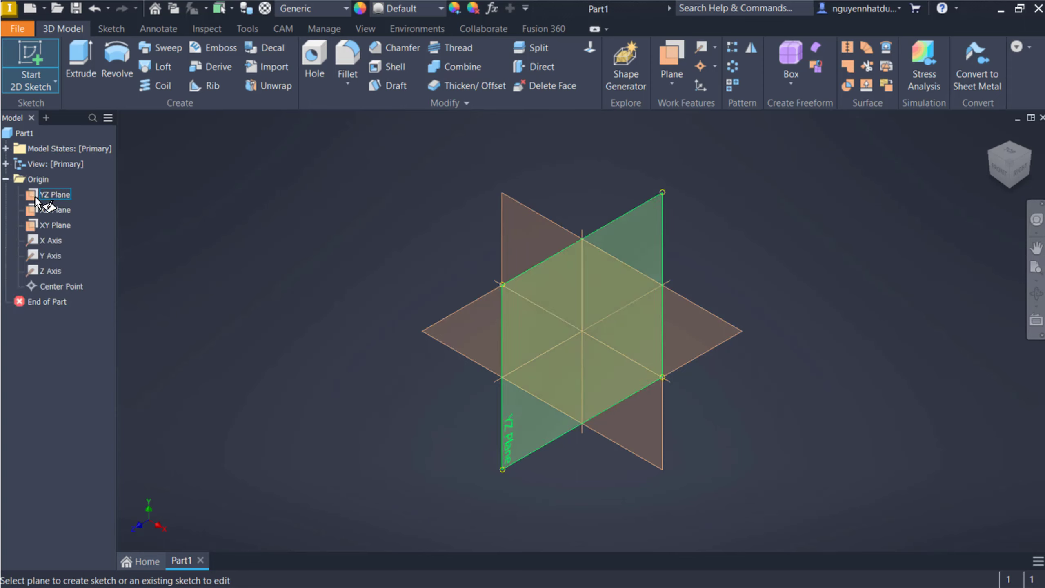
pyautogui.press('Escape')
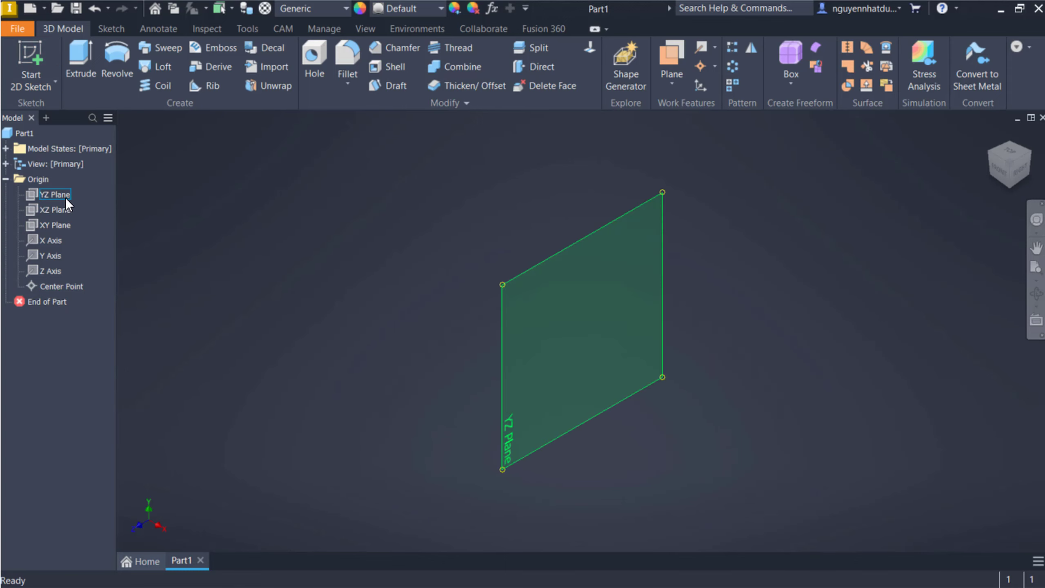
pyautogui.click(65, 197)
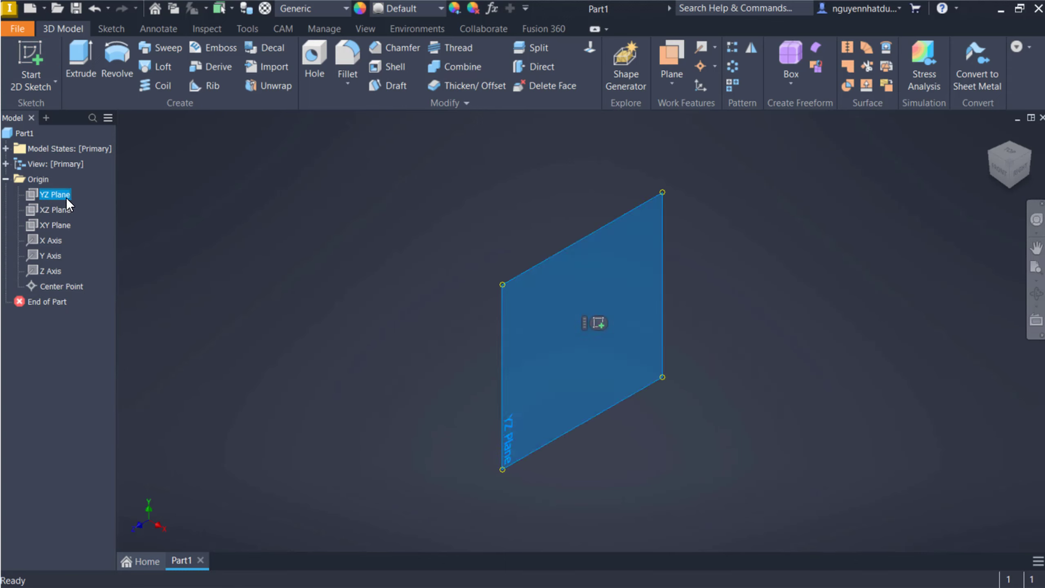
pyautogui.click(66, 197)
pyautogui.click(57, 211)
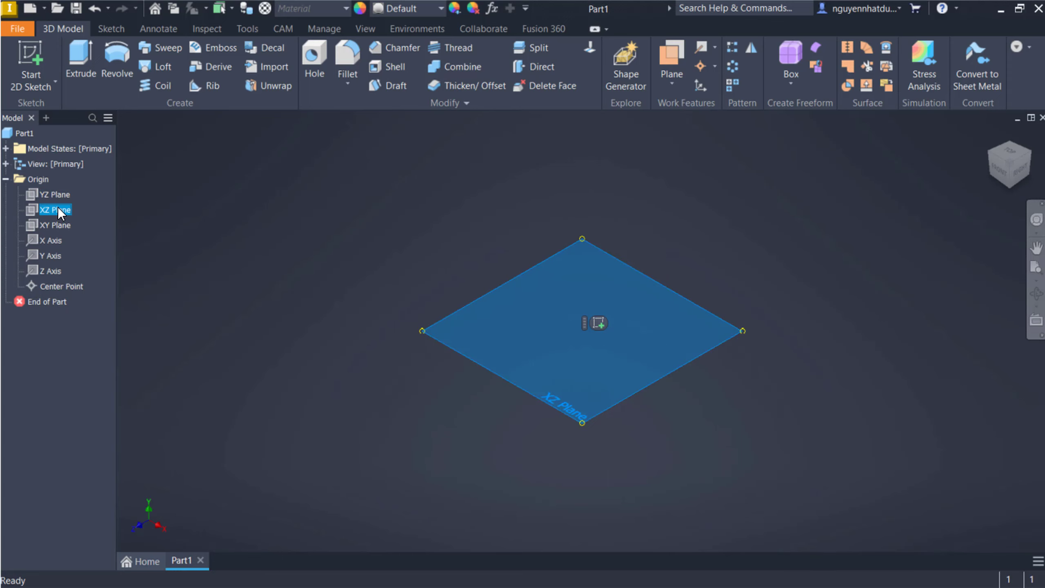
pyautogui.click(57, 227)
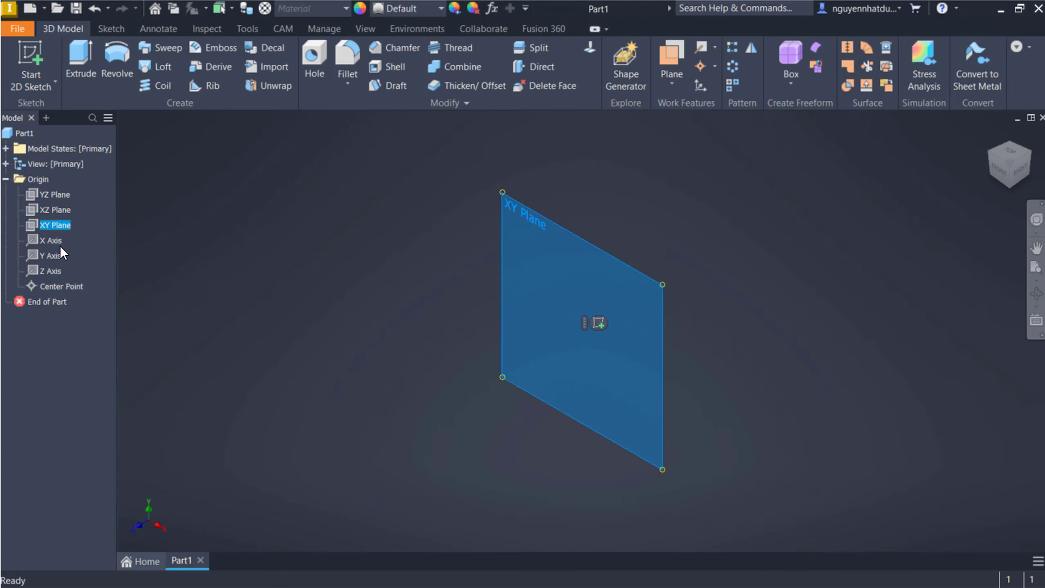
# Preview the X and Z axes and the Center Point, then bring up canvas shortcuts.
pyautogui.click(57, 240)
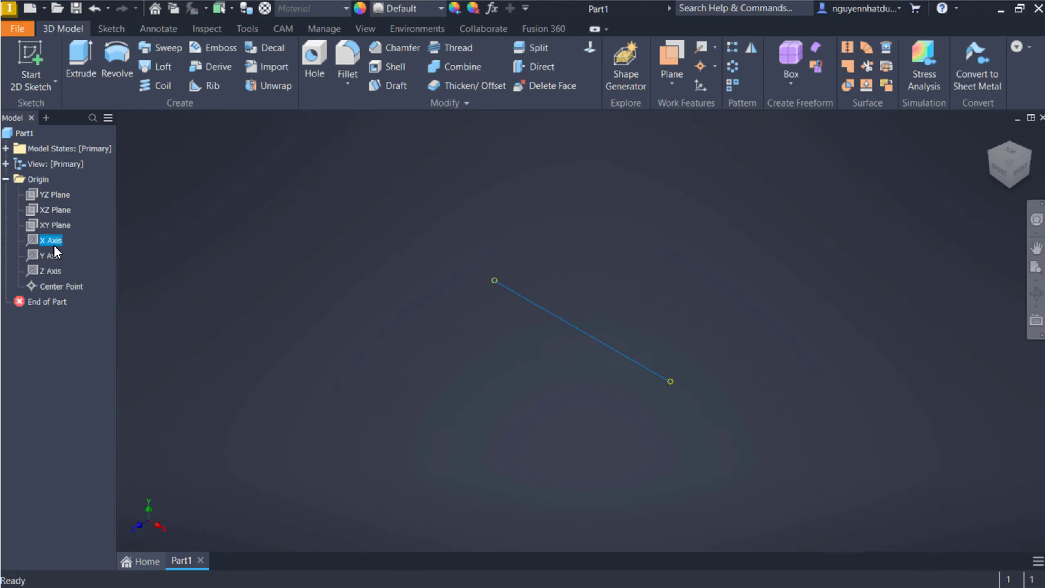
pyautogui.click(54, 268)
pyautogui.click(68, 284)
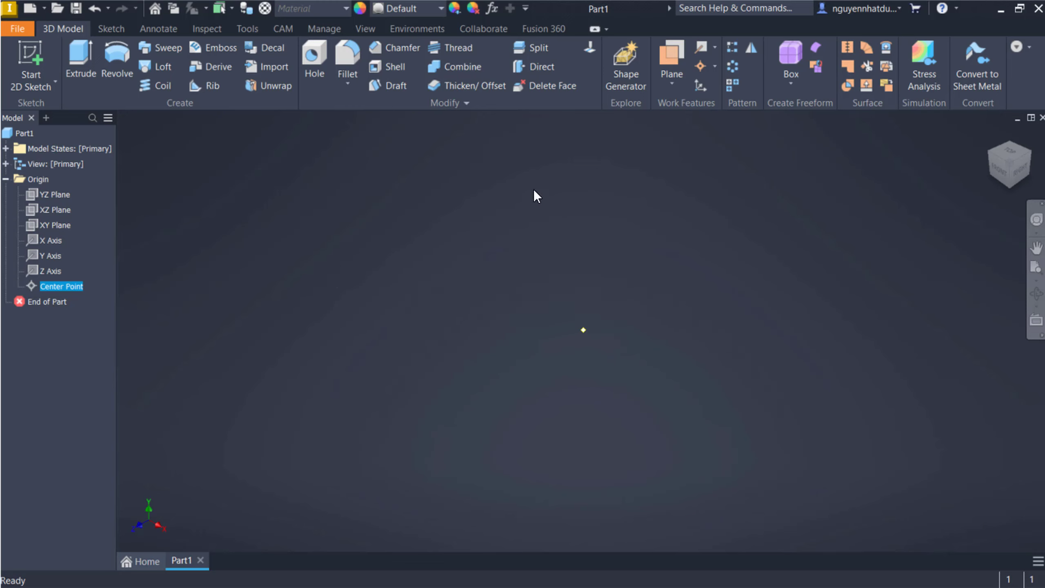
pyautogui.rightClick(453, 229)
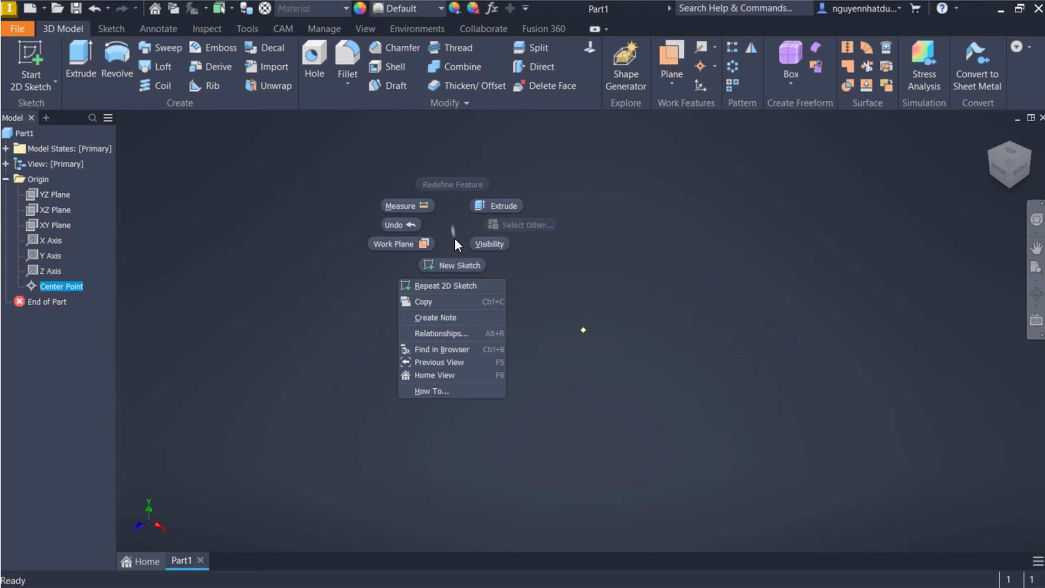
# Start another New Sketch from the marking menu so the origin planes appear.
pyautogui.click(458, 269)
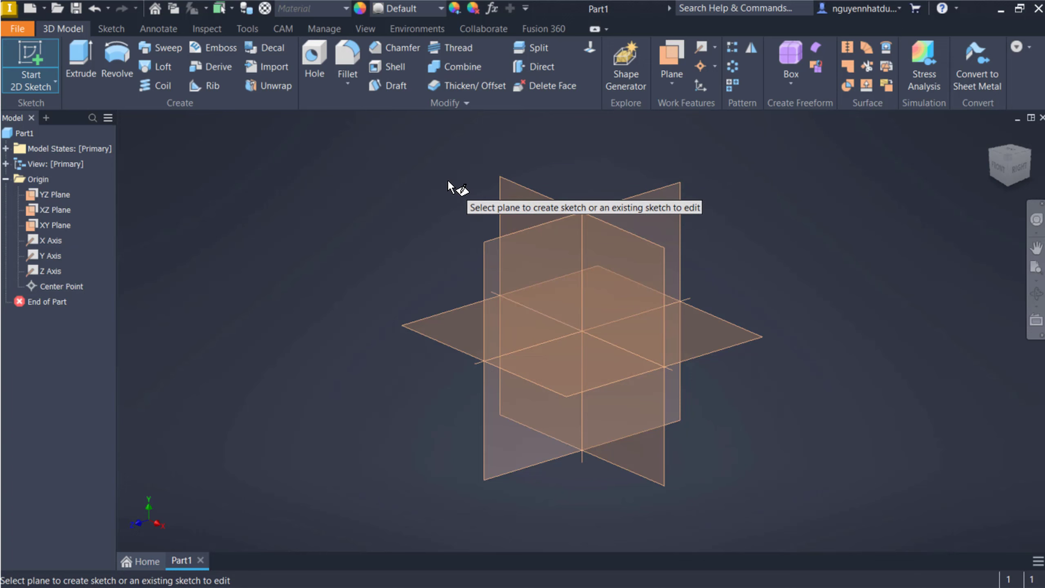
# Restart New Sketch and place Sketch1 on the XY Plane.
pyautogui.press('Escape')
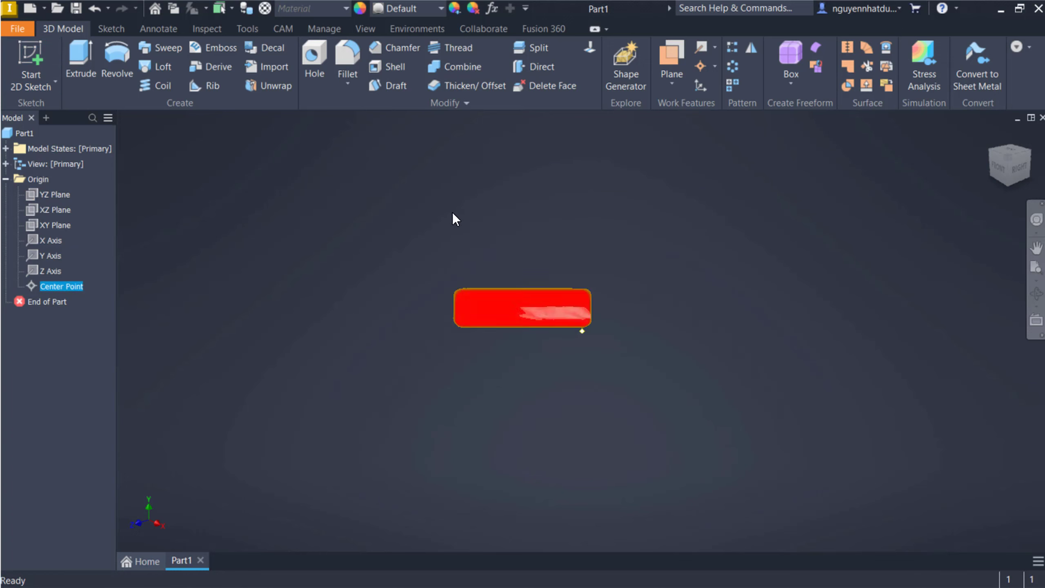
pyautogui.rightClick(477, 142)
pyautogui.click(480, 184)
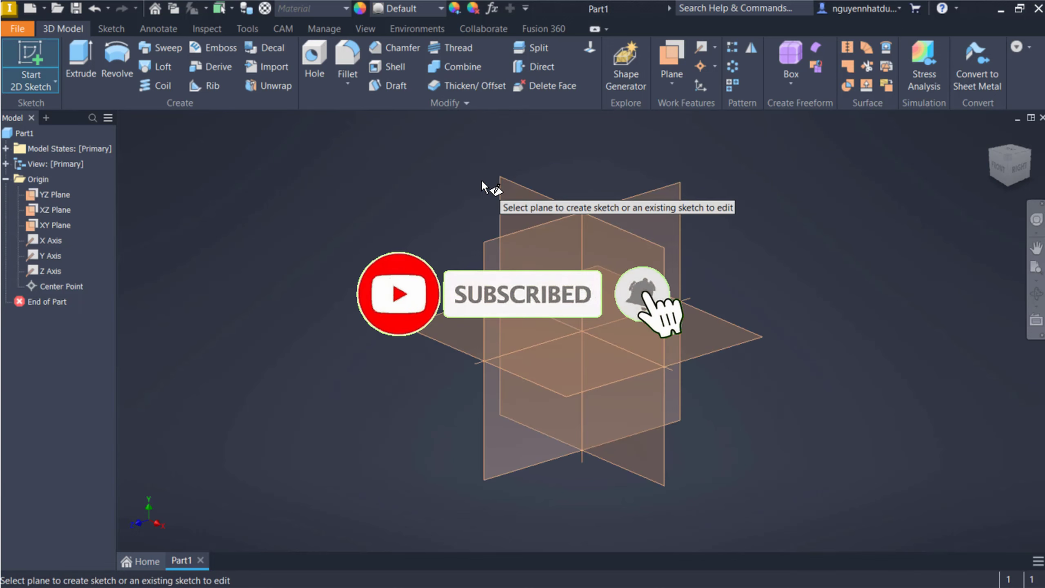
pyautogui.click(520, 200)
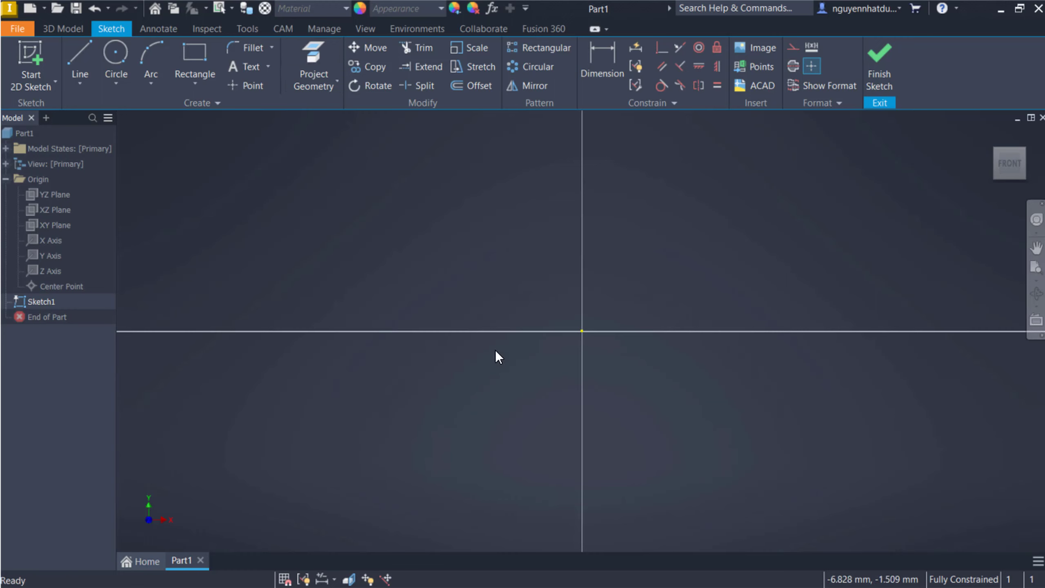
pyautogui.rightClick(484, 259)
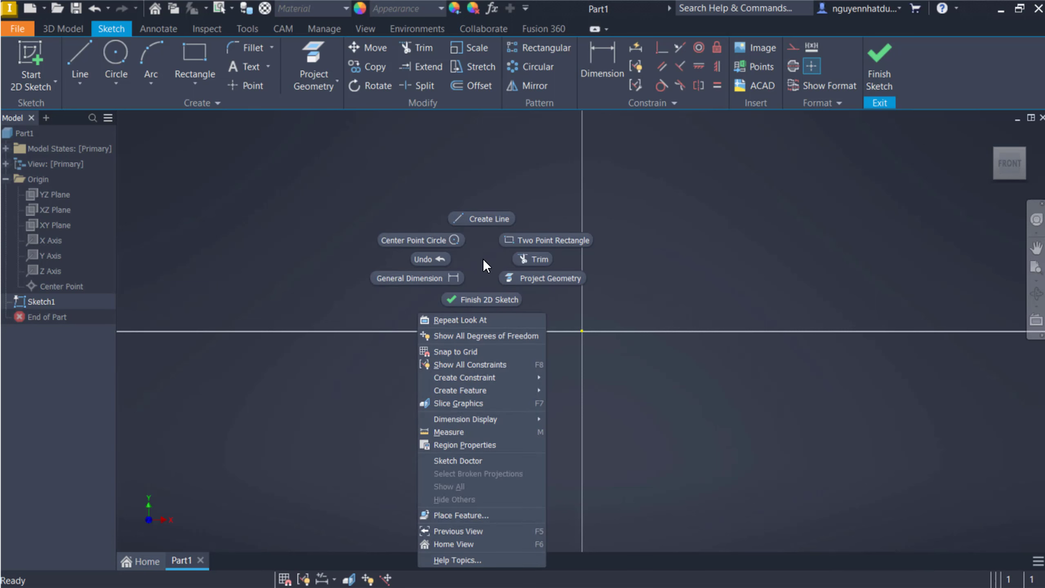
pyautogui.click(513, 277)
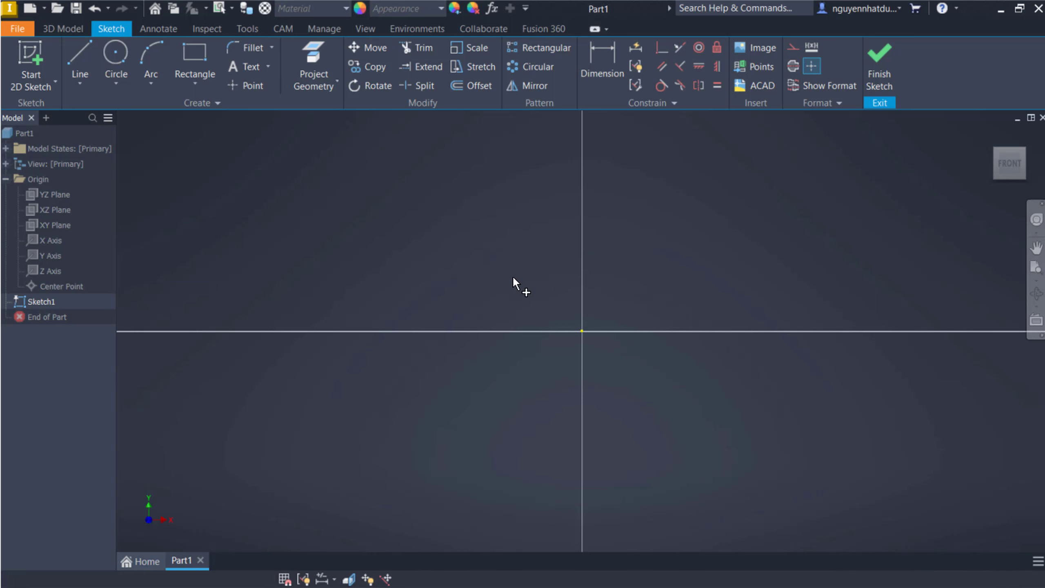
pyautogui.press('Escape')
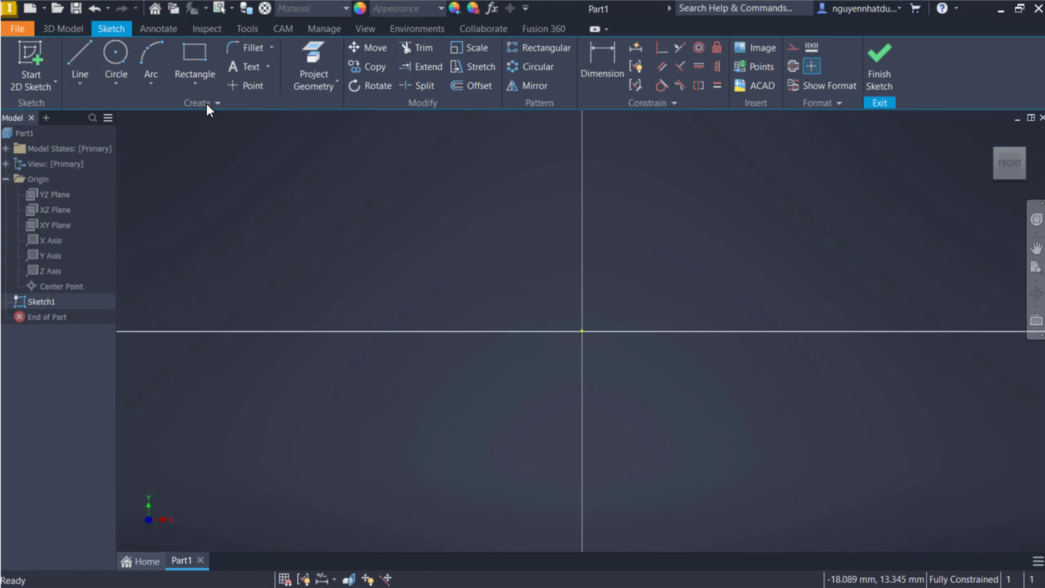
pyautogui.click(324, 56)
pyautogui.click(6, 179)
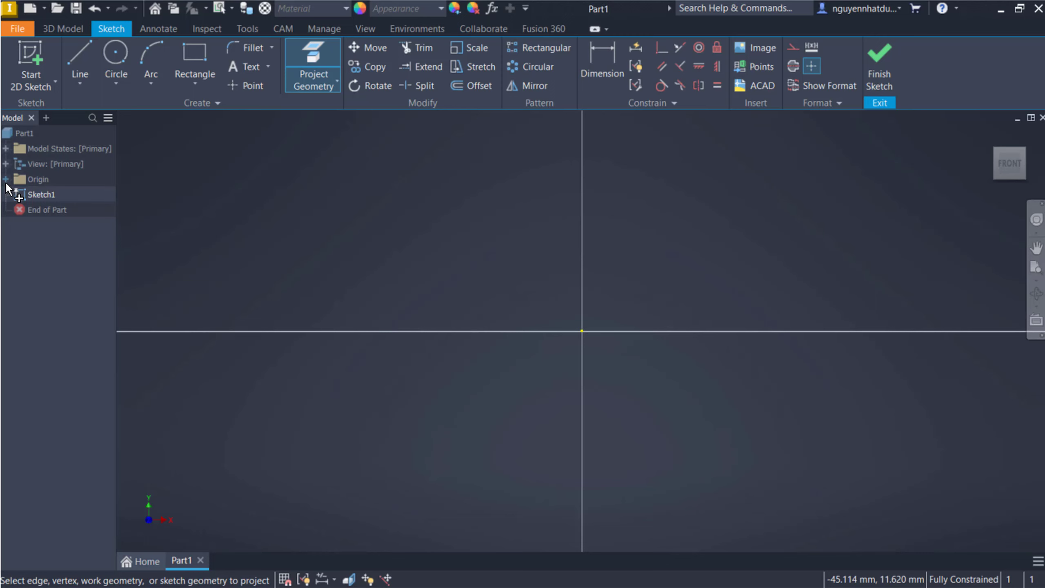
pyautogui.click(6, 180)
pyautogui.click(48, 240)
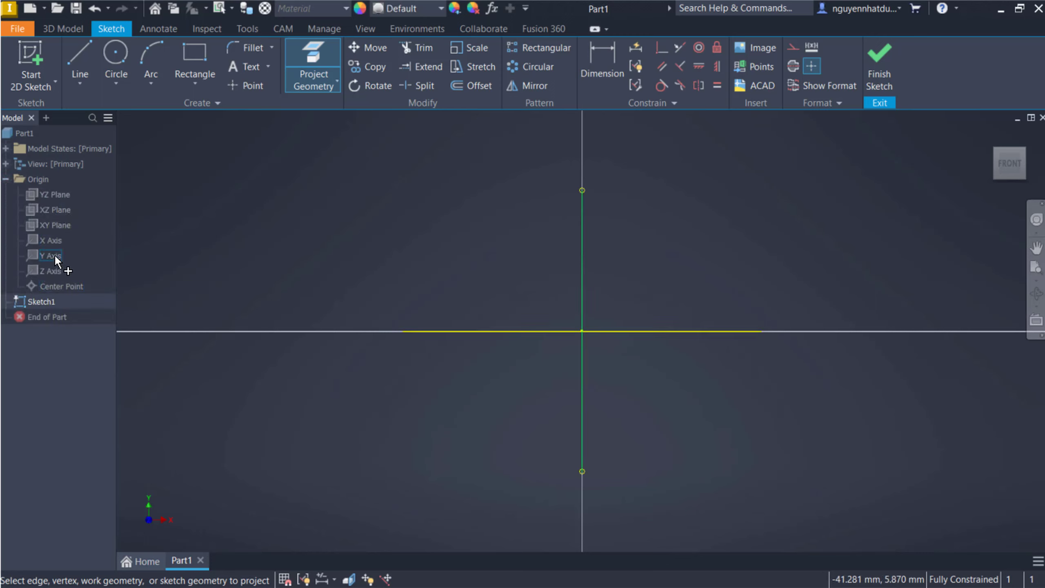
pyautogui.click(54, 259)
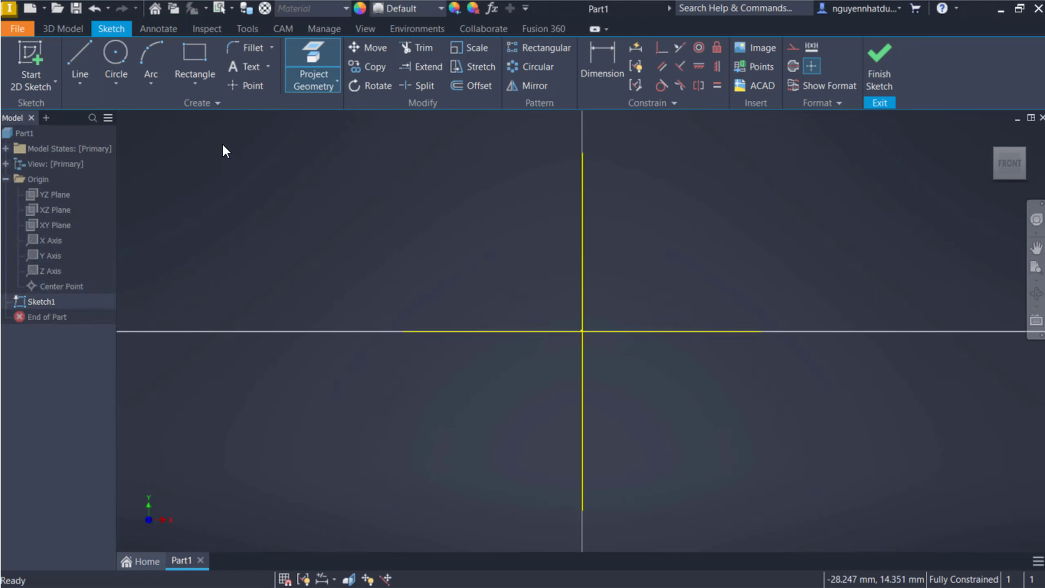
pyautogui.press('Escape')
pyautogui.moveTo(223, 144)
pyautogui.mouseDown()
pyautogui.moveTo(882, 550)
pyautogui.moveTo(872, 521)
pyautogui.mouseUp()
pyautogui.press('Escape')
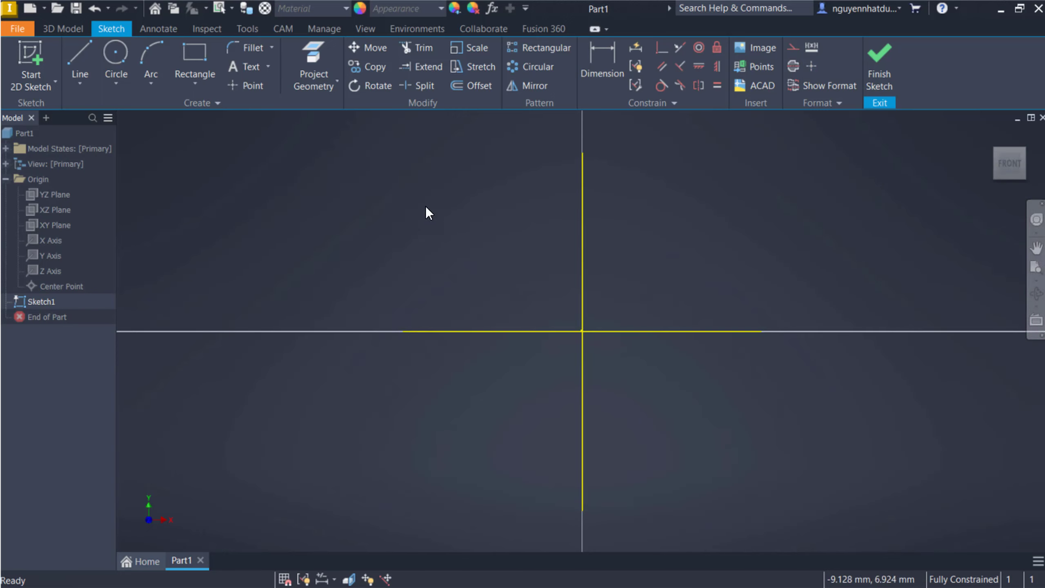
pyautogui.moveTo(356, 150); pyautogui.dragTo(847, 534)
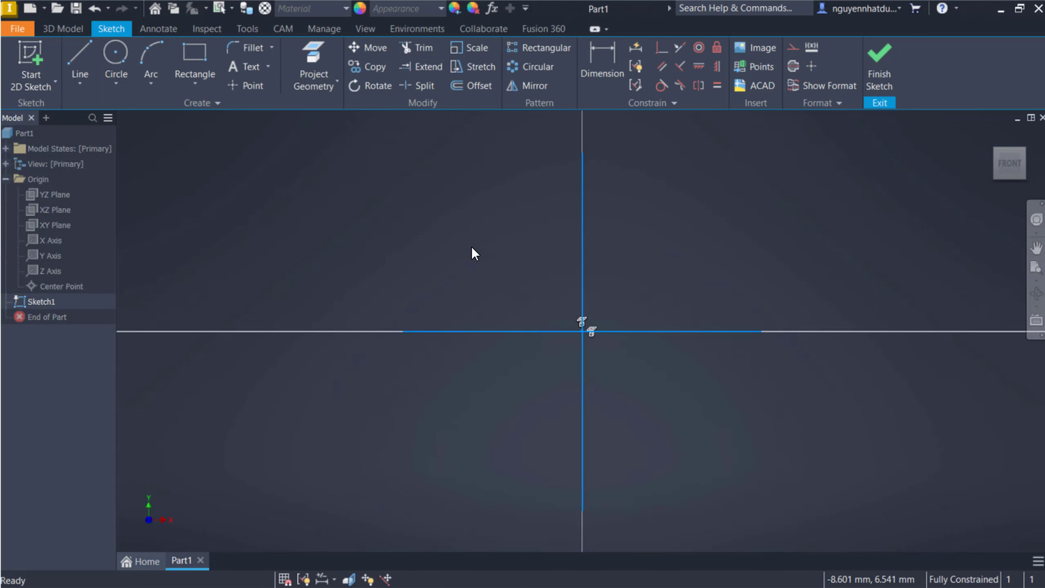
pyautogui.press('Escape')
pyautogui.moveTo(348, 147); pyautogui.dragTo(851, 539)
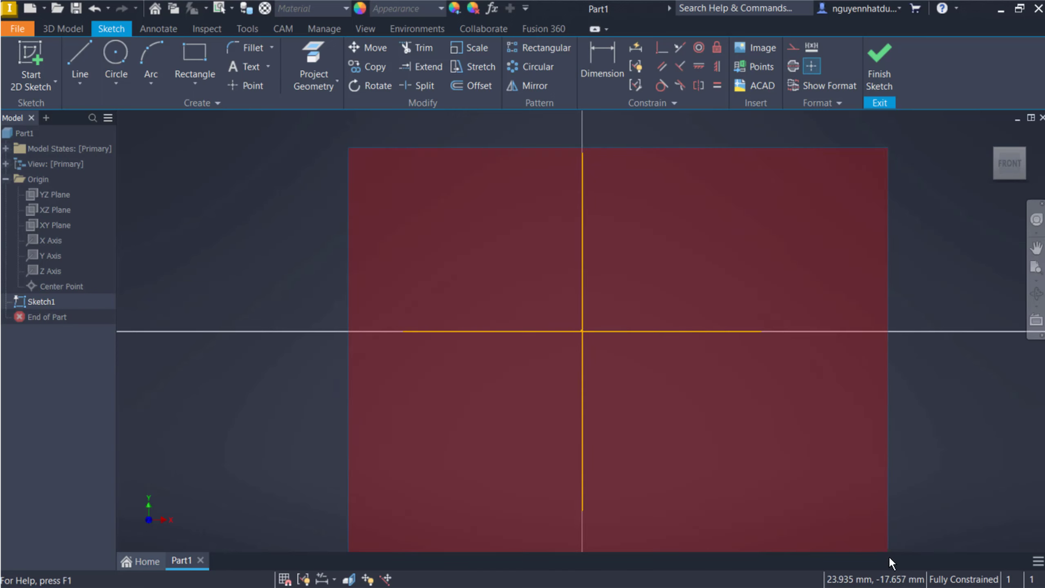
pyautogui.press('Escape')
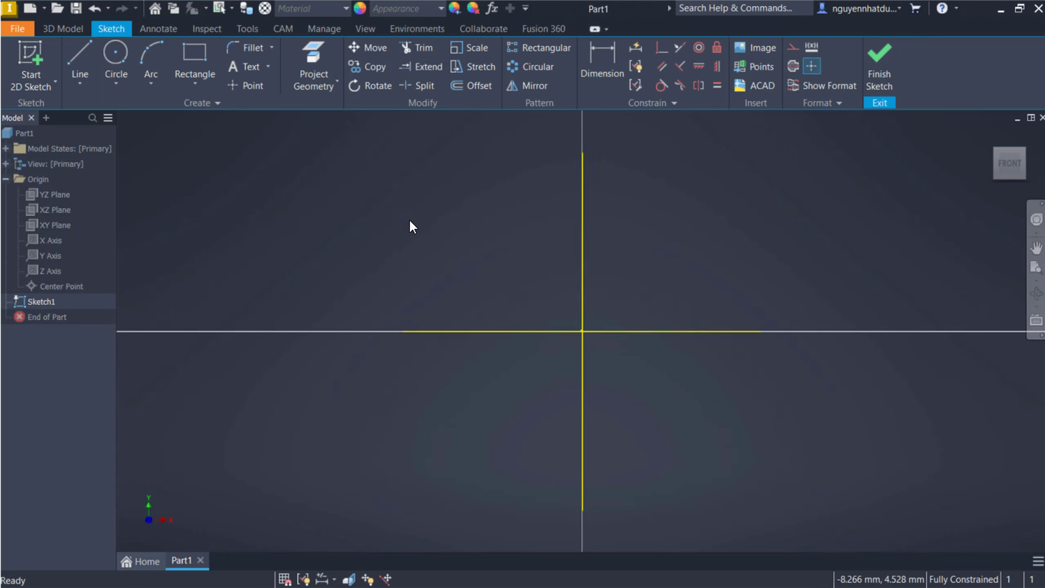
# Select both projected horizontal and vertical axis lines for conversion to construction geometry.
pyautogui.moveTo(325, 148); pyautogui.dragTo(827, 522)
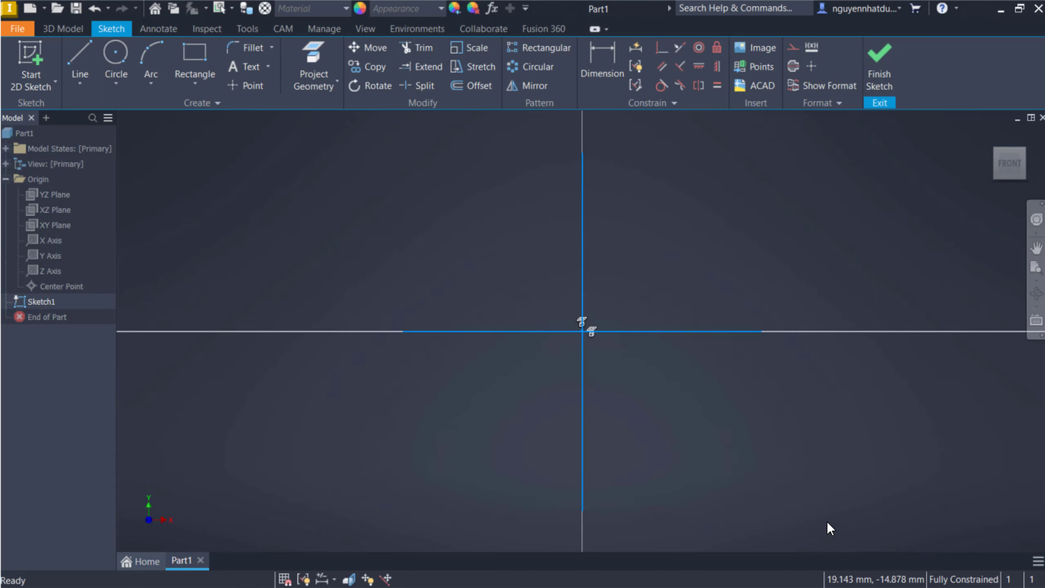
pyautogui.press('Escape')
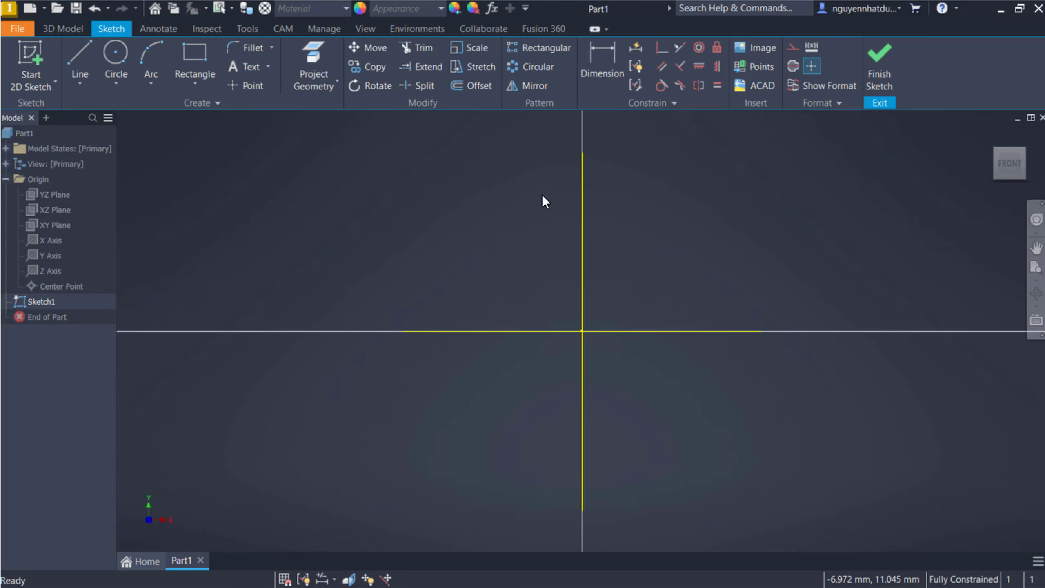
pyautogui.moveTo(319, 153); pyautogui.dragTo(799, 519)
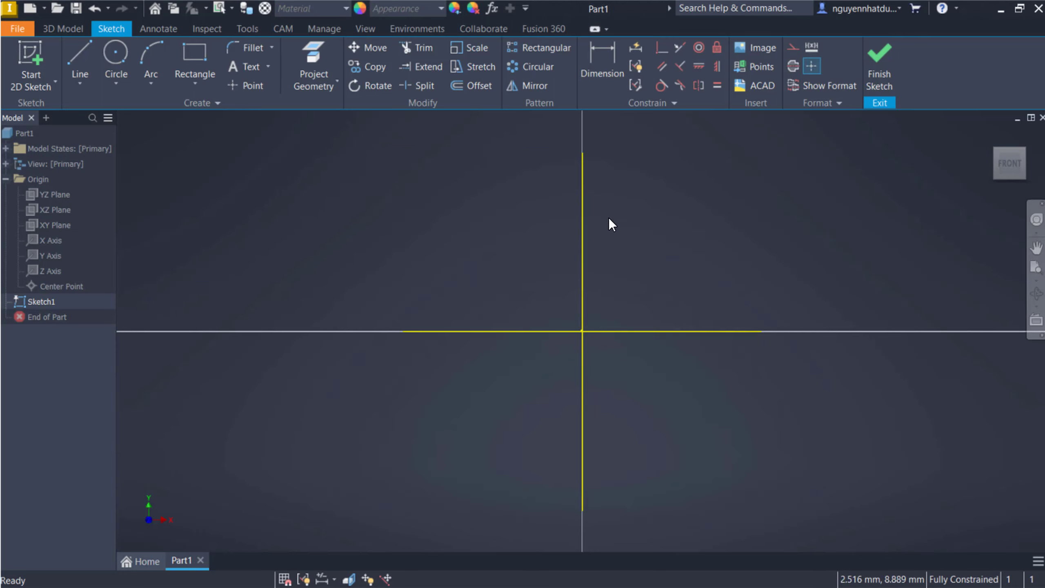
pyautogui.click(583, 226)
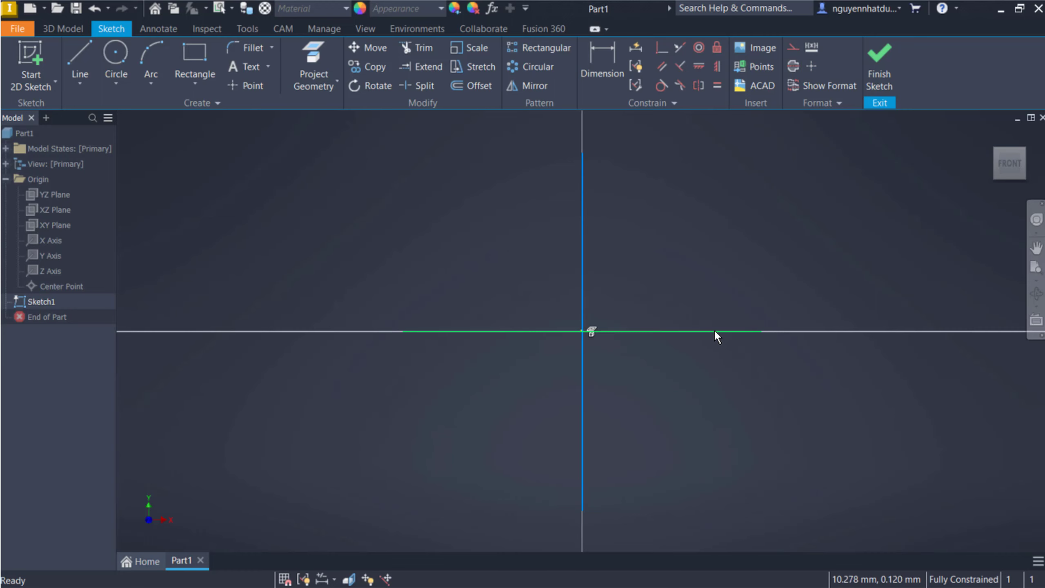
pyautogui.keyDown('ctrl'); pyautogui.click(707, 331); pyautogui.keyUp('ctrl')
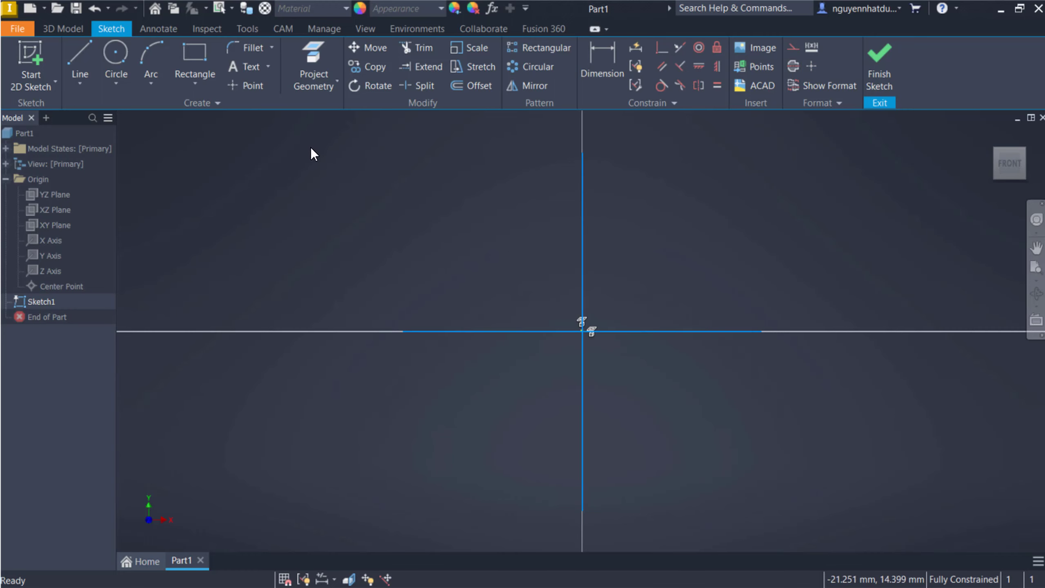
pyautogui.moveTo(311, 149); pyautogui.dragTo(893, 534)
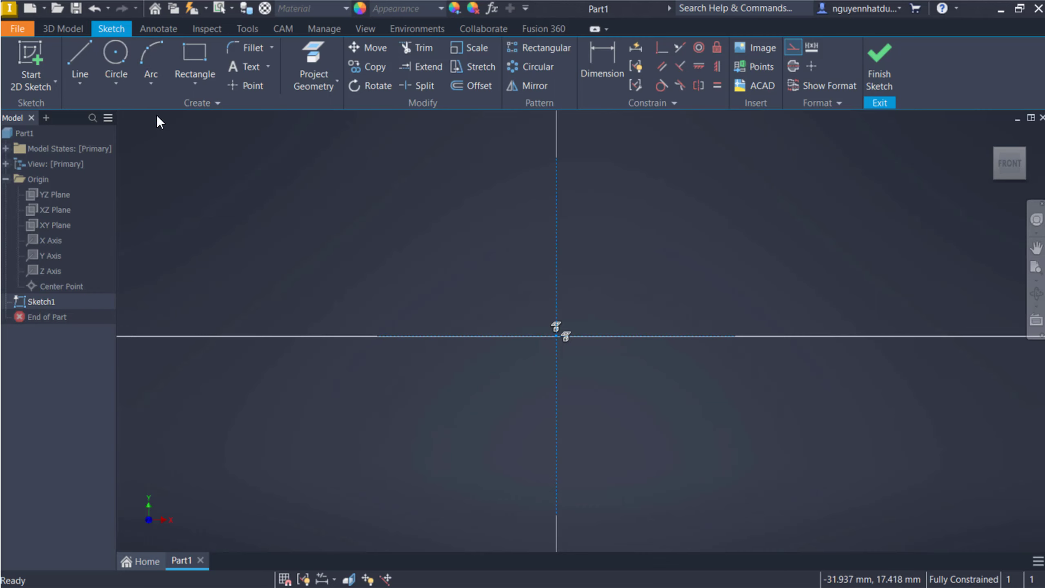
# Activate the Line tool in Sketch1 for drawing straight lines.
pyautogui.click(72, 51)
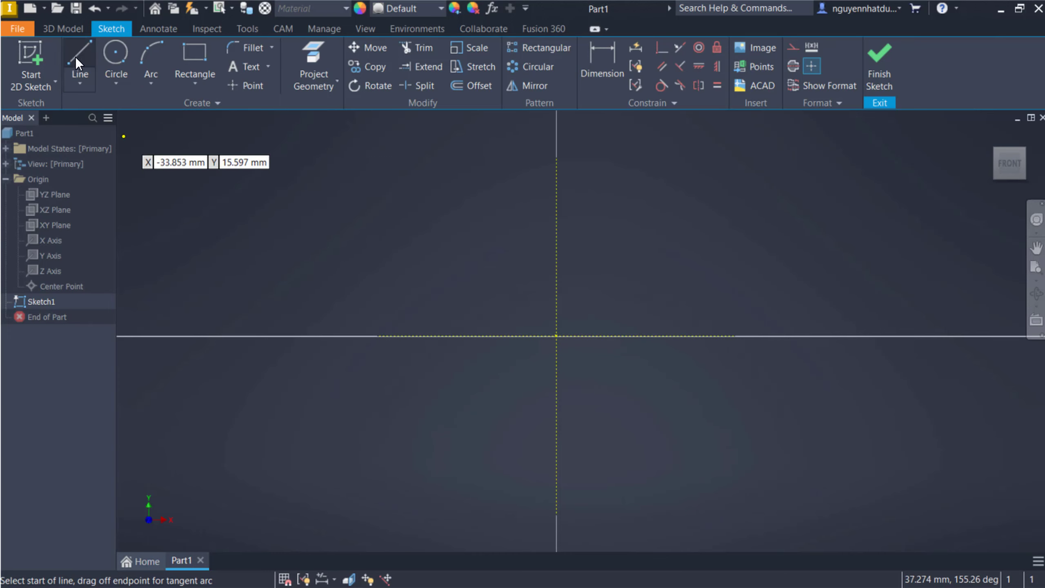
# Draw the first slanted line at upper left, rising toward the vertical axis.
pyautogui.click(282, 246)
pyautogui.click(430, 189)
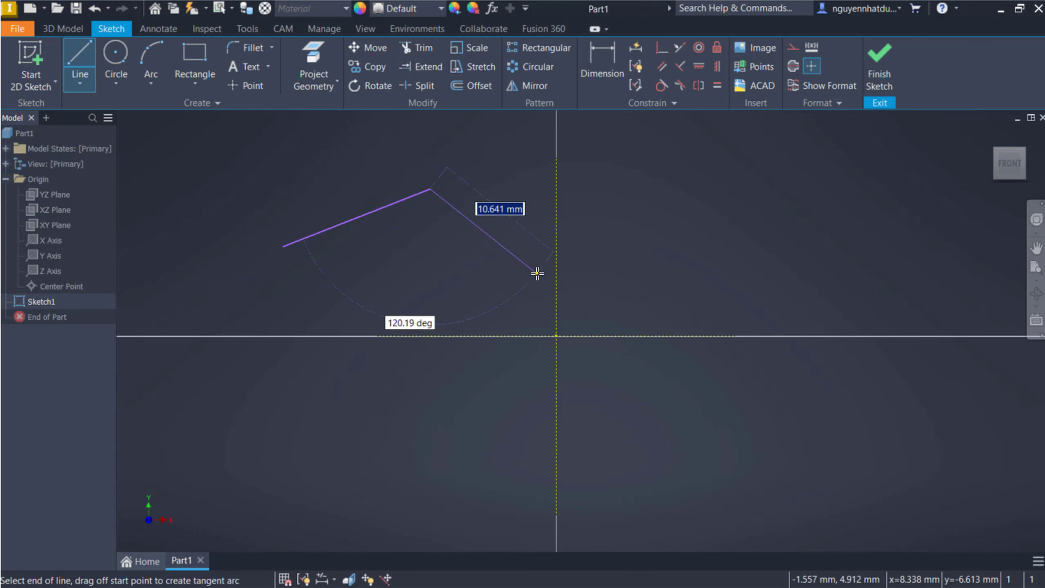
pyautogui.press('Escape')
# Draw a second slanted line right of the vertical axis, rising to the right.
pyautogui.rightClick(498, 270)
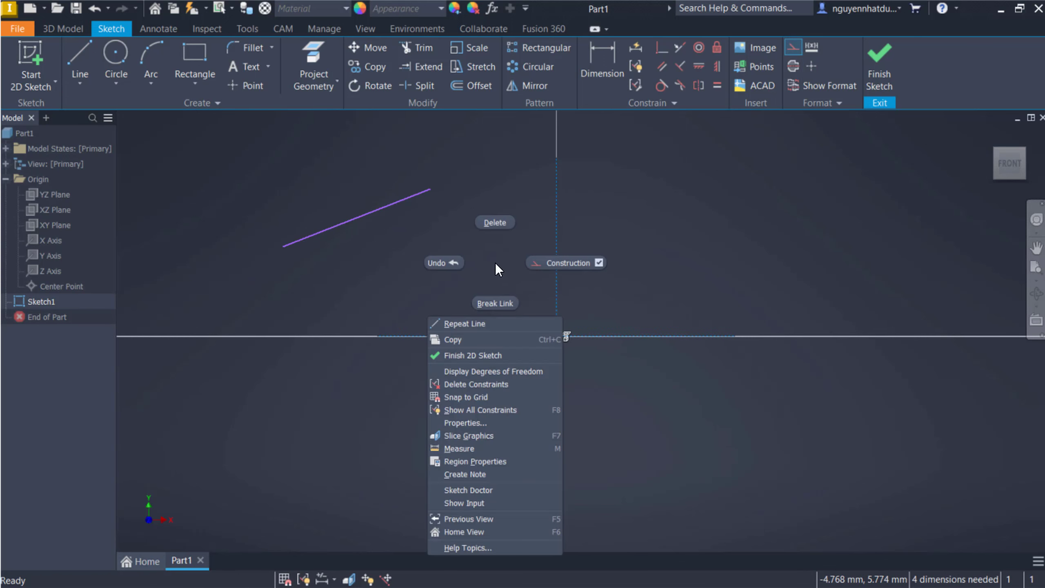
pyautogui.press('Escape')
pyautogui.rightClick(496, 263)
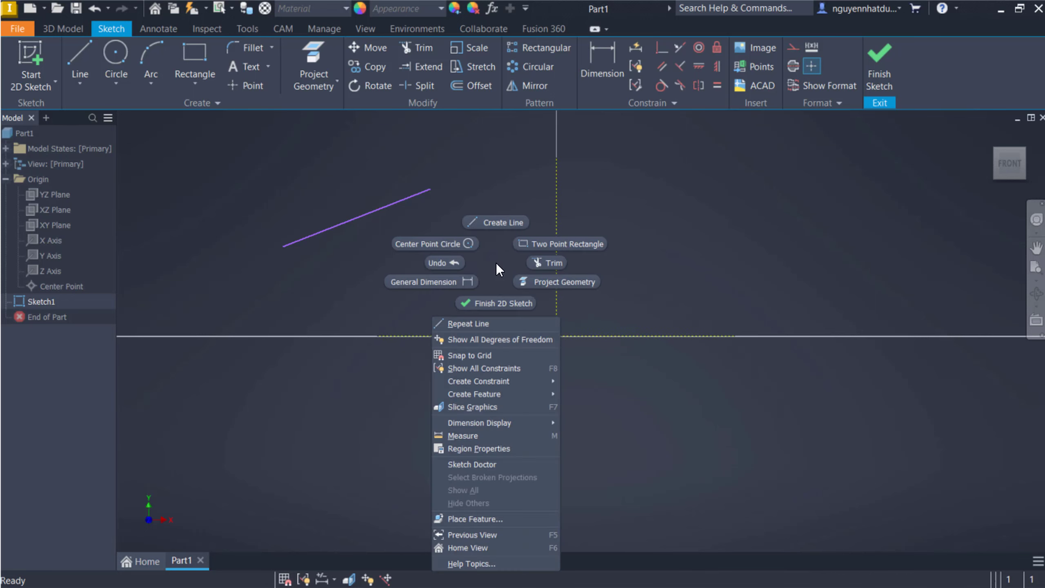
pyautogui.click(519, 228)
pyautogui.click(672, 246)
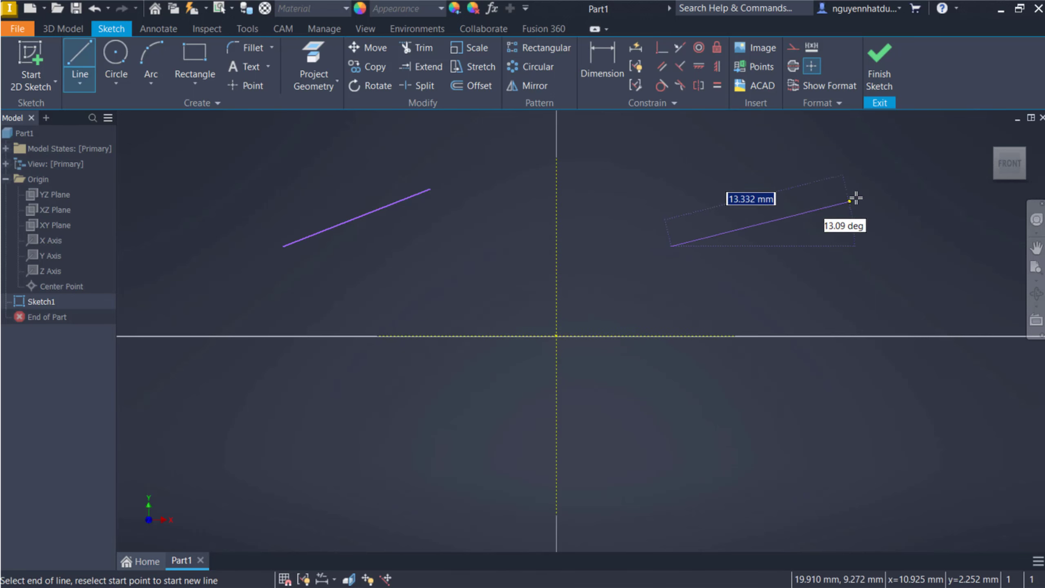
pyautogui.click(856, 196)
pyautogui.press('Escape')
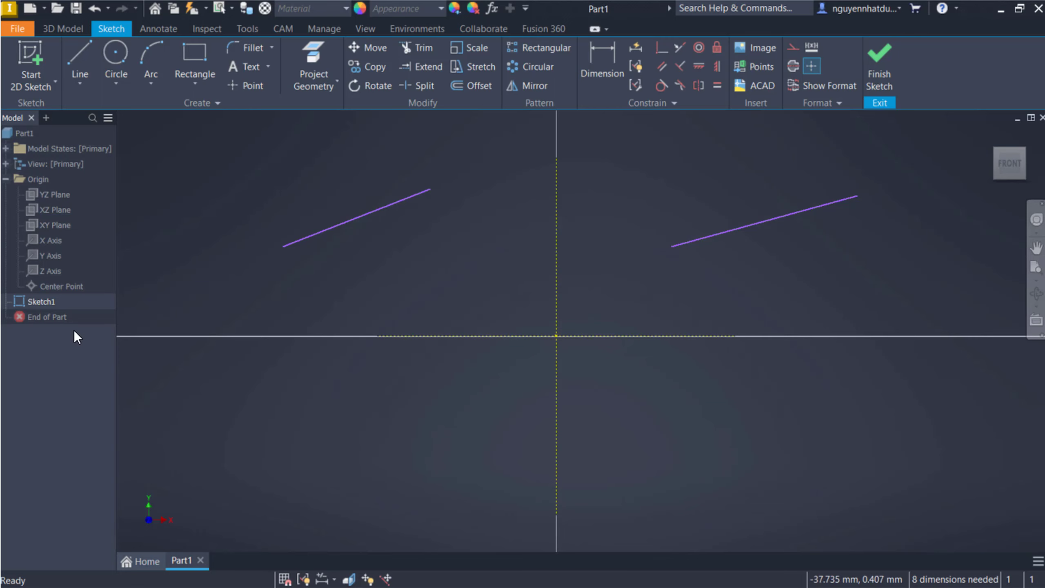
# Draw two centre-point circles at lower left, the smaller nested inside the larger.
pyautogui.click(121, 56)
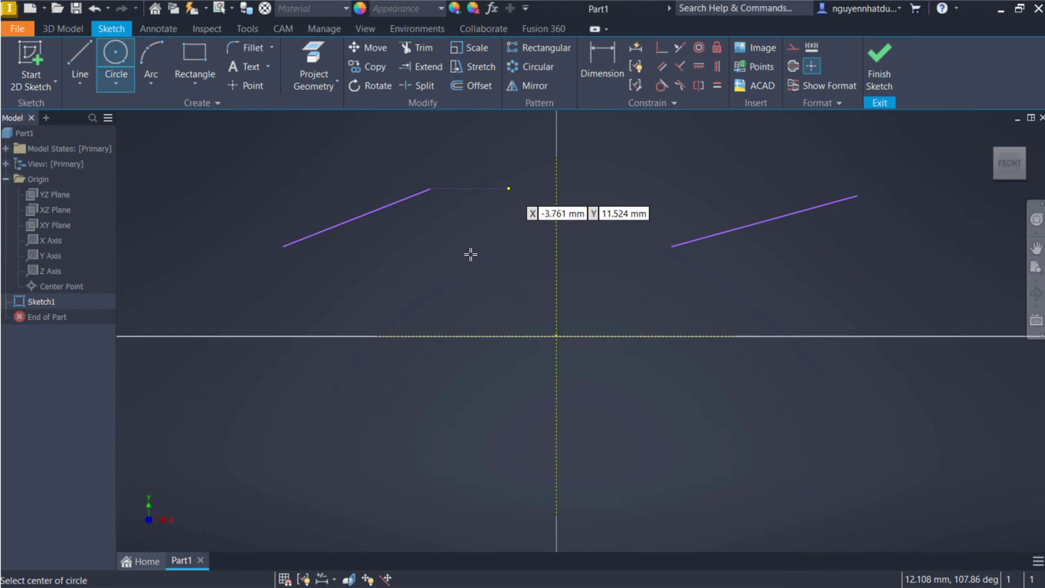
pyautogui.click(330, 416)
pyautogui.click(438, 393)
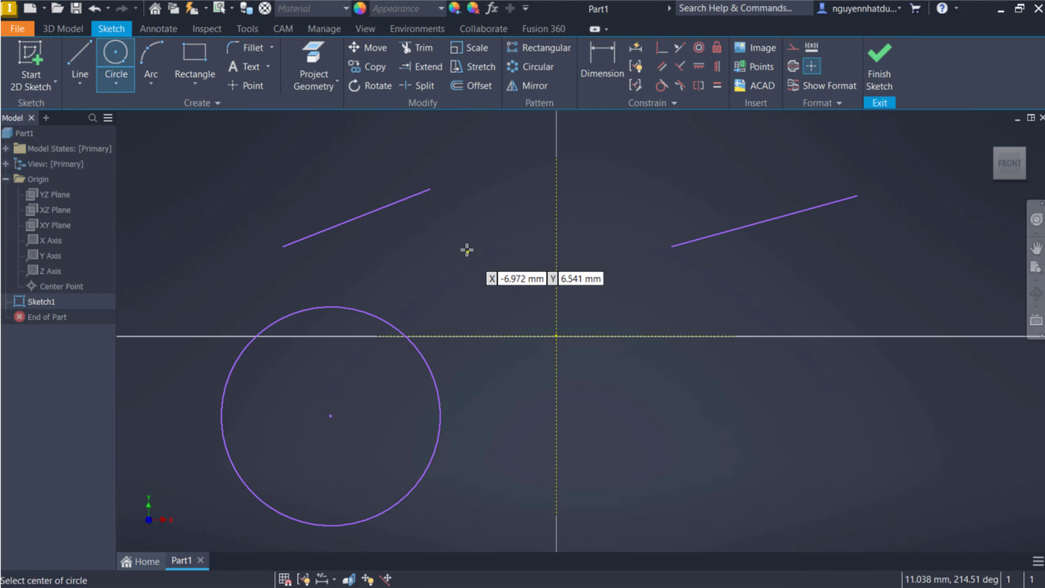
pyautogui.rightClick(481, 198)
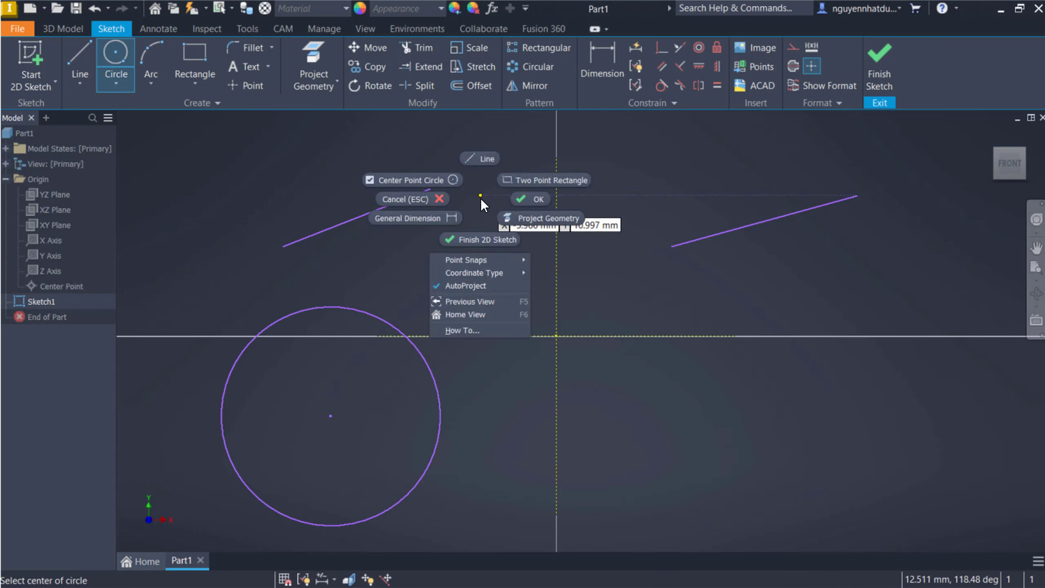
pyautogui.click(452, 180)
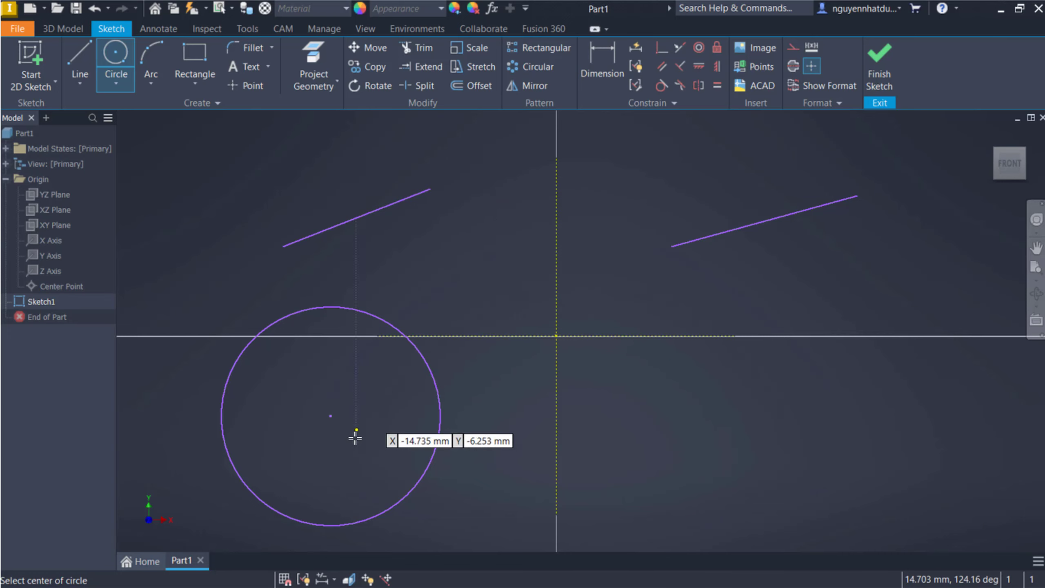
pyautogui.click(365, 439)
pyautogui.click(404, 400)
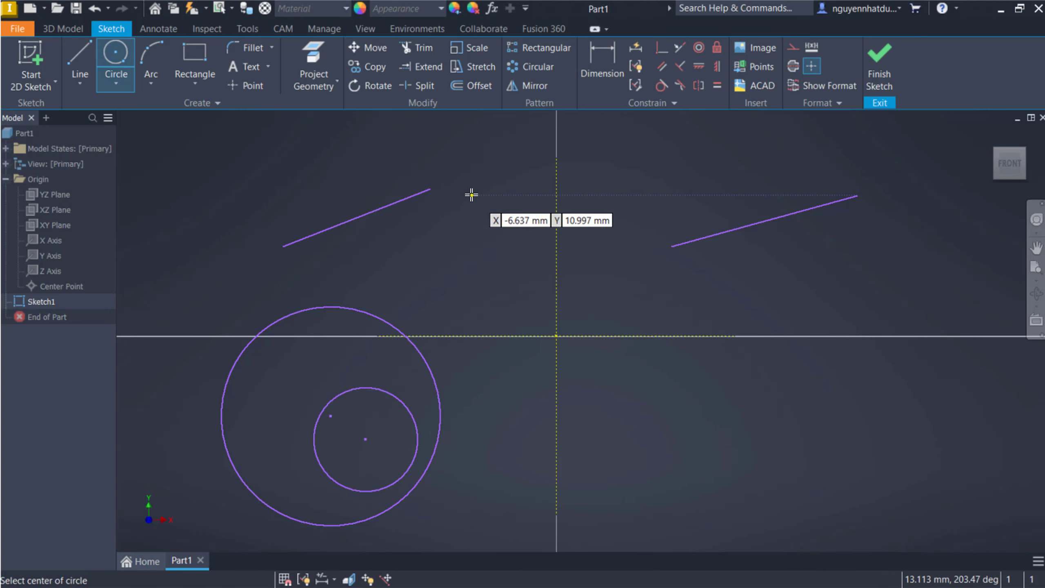
pyautogui.press('Escape')
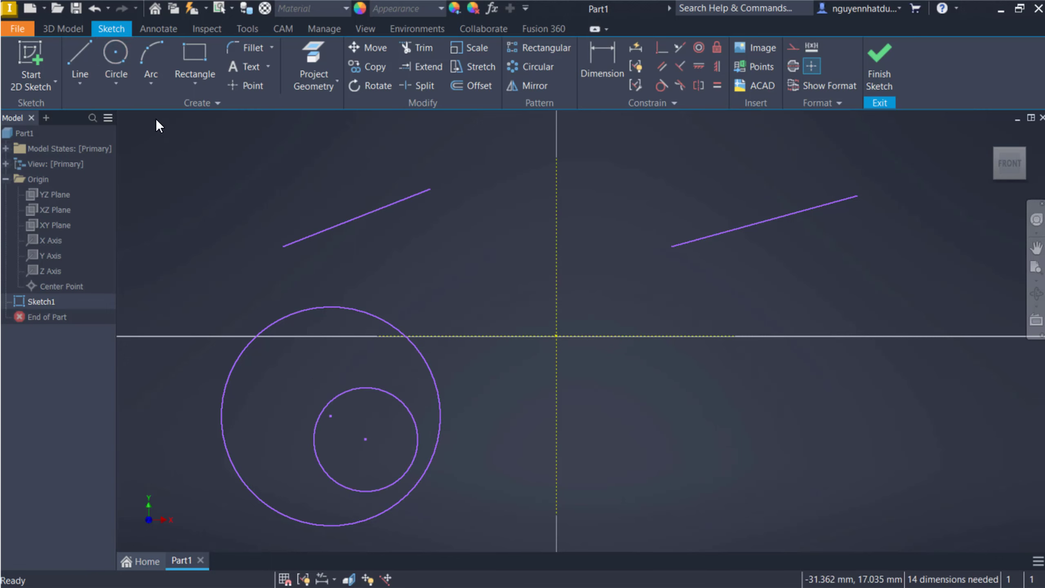
# Draw a three-point arc at the lower right of the sketch.
pyautogui.click(147, 57)
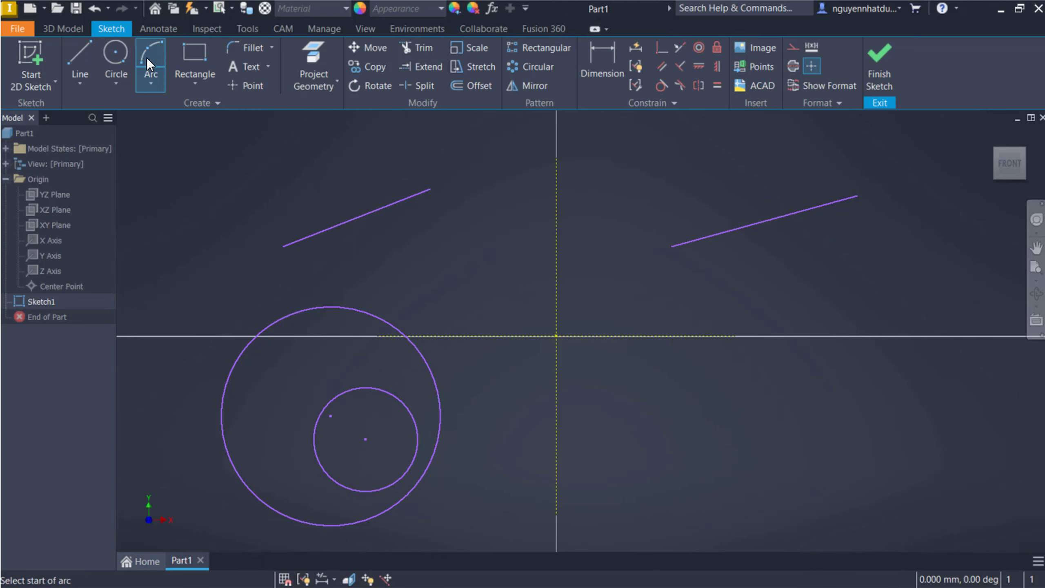
pyautogui.click(155, 75)
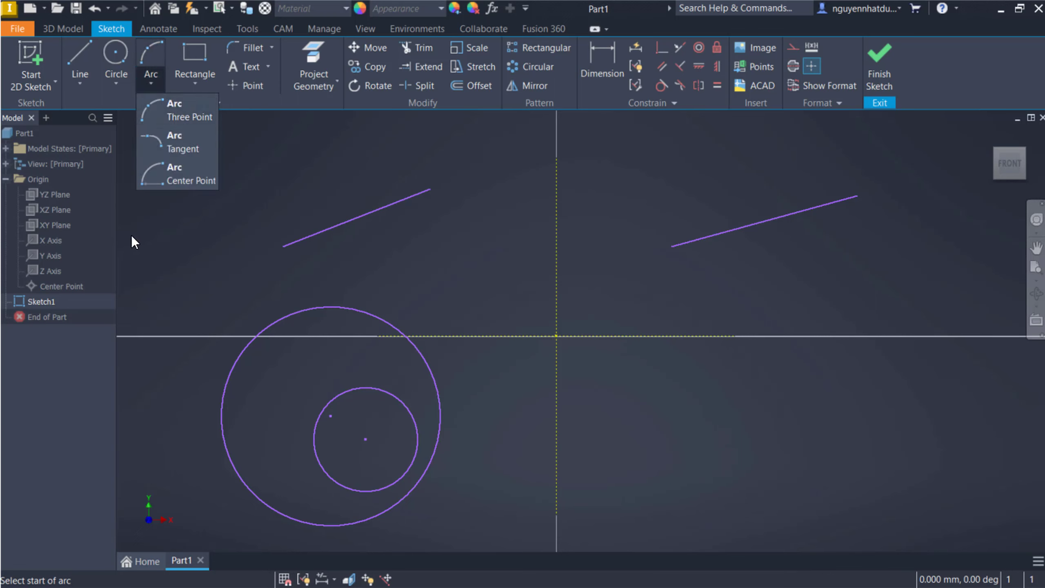
pyautogui.click(178, 175)
pyautogui.click(761, 424)
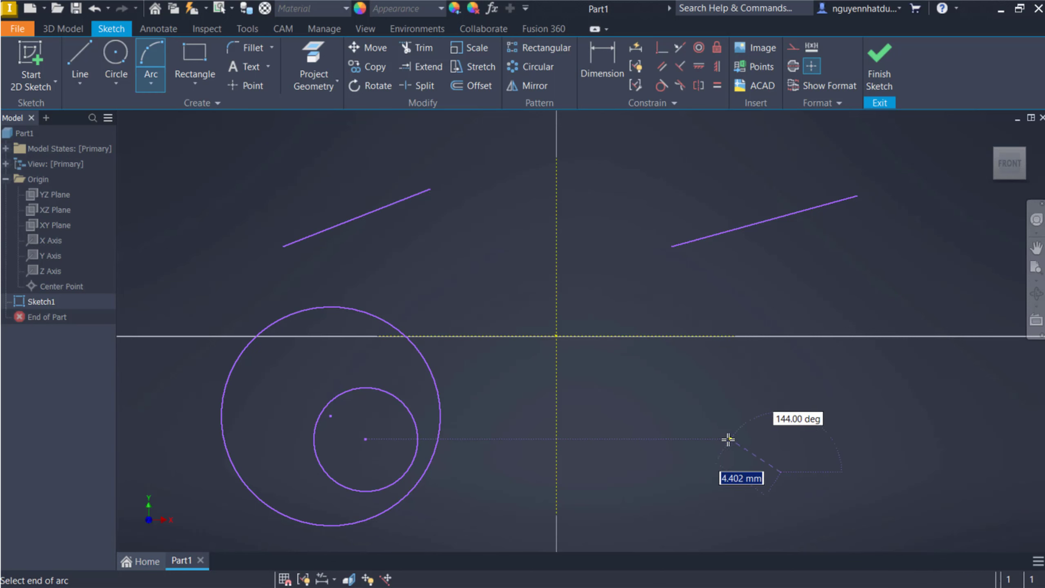
pyautogui.click(712, 438)
pyautogui.click(803, 396)
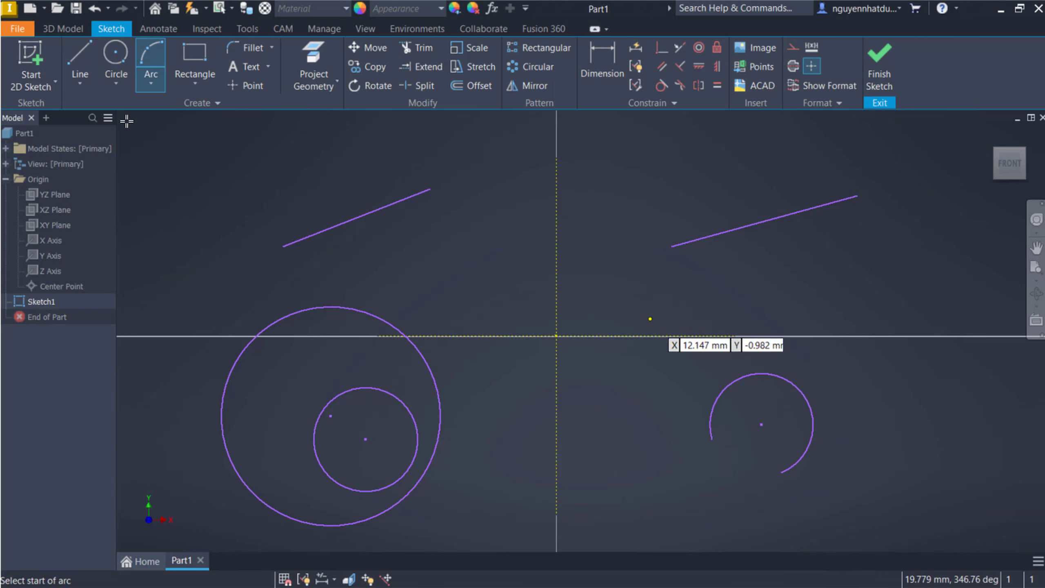
# Add a small center-point arc to the right of the first arc, then reframe the view.
pyautogui.click(156, 75)
pyautogui.click(165, 184)
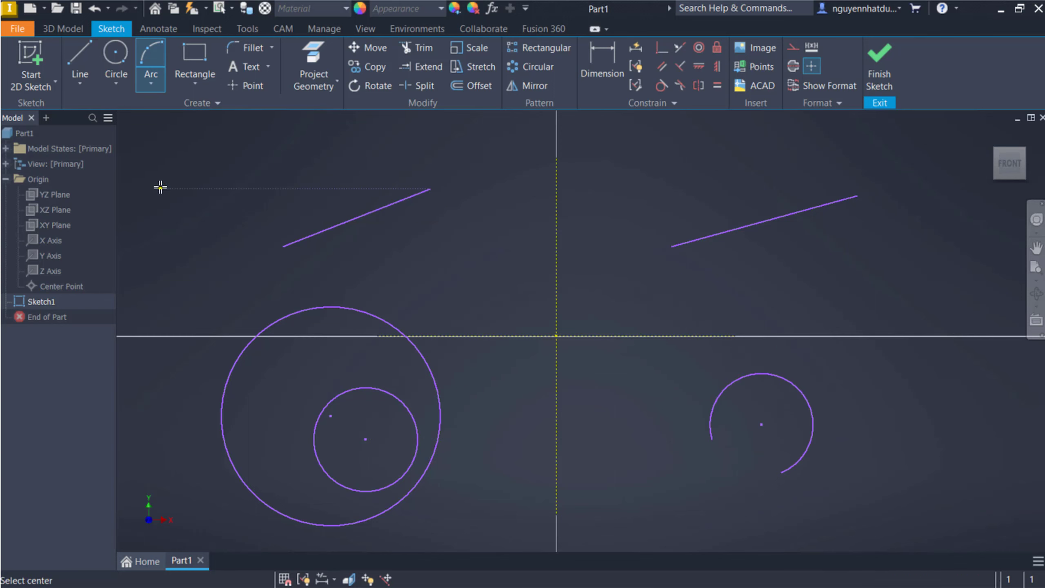
pyautogui.click(857, 448)
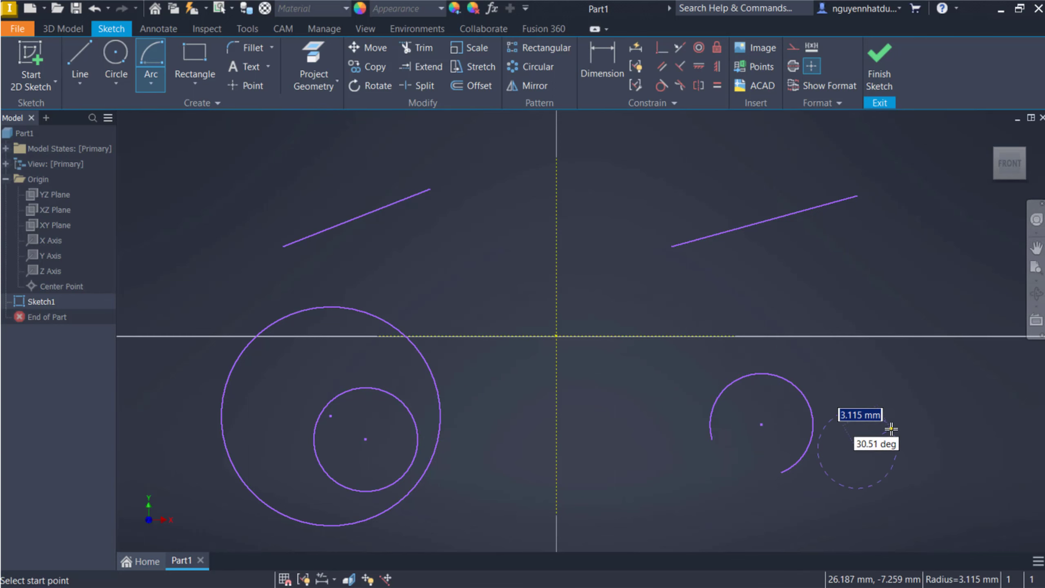
pyautogui.click(903, 406)
pyautogui.click(857, 403)
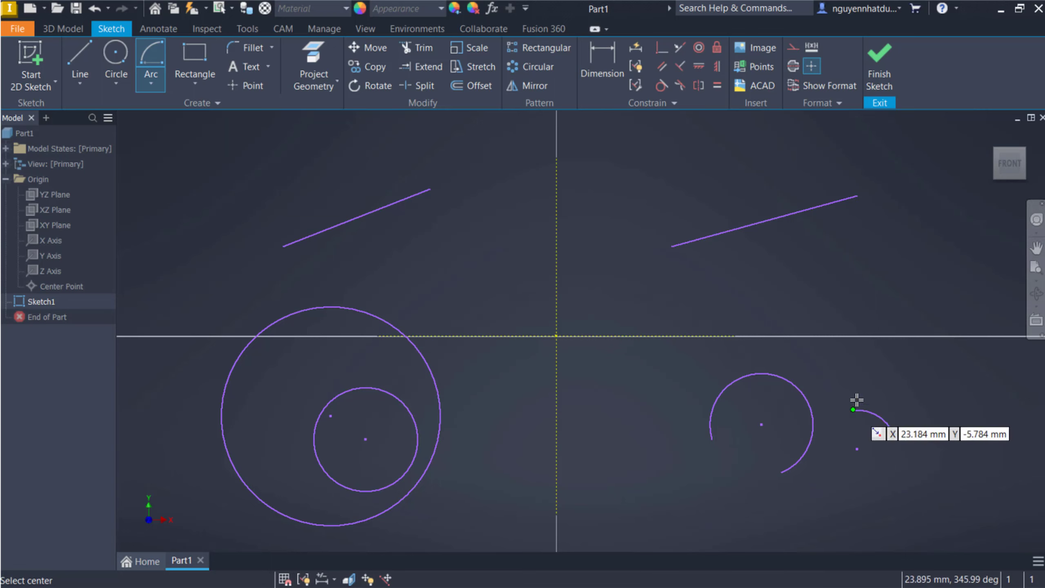
pyautogui.press('Escape')
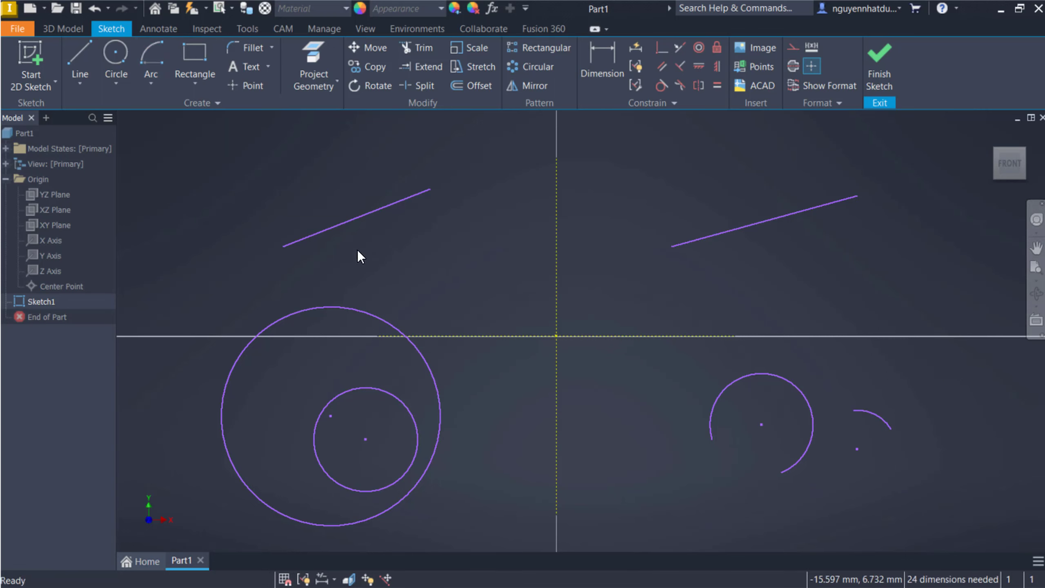
pyautogui.scroll(3, 358, 208)
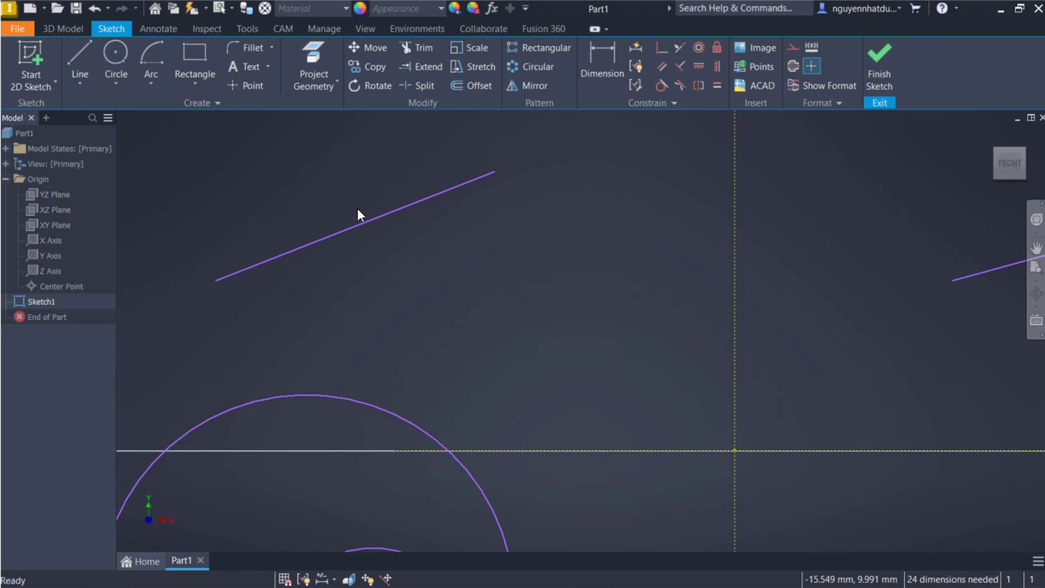
pyautogui.scroll(-4, 357, 209)
pyautogui.scroll(2, 358, 208)
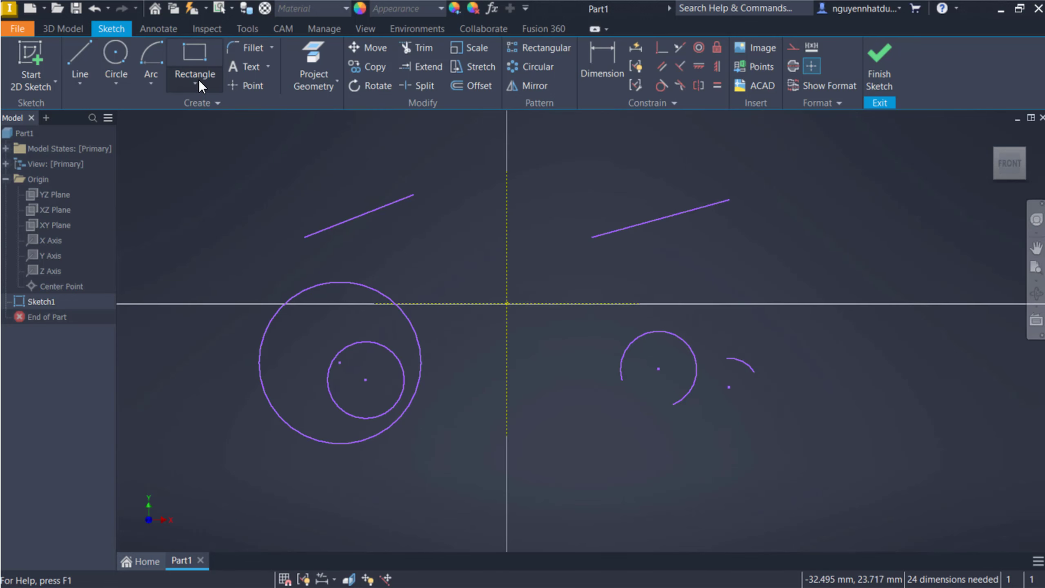
# Draw a two-point rectangle in the open space above the slanted lines.
pyautogui.click(196, 58)
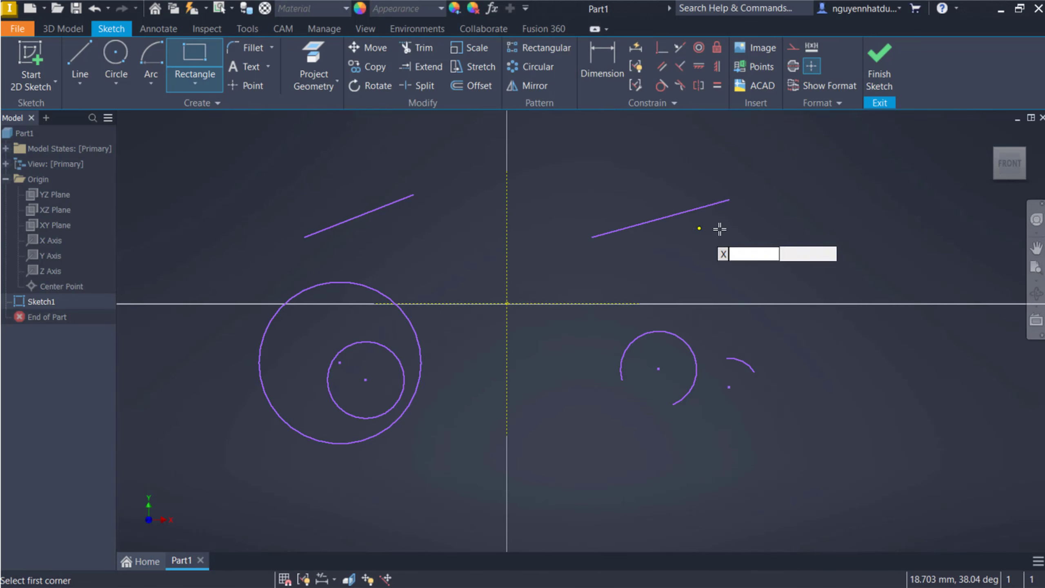
pyautogui.moveTo(623, 168); pyautogui.dragTo(665, 271, button='middle')
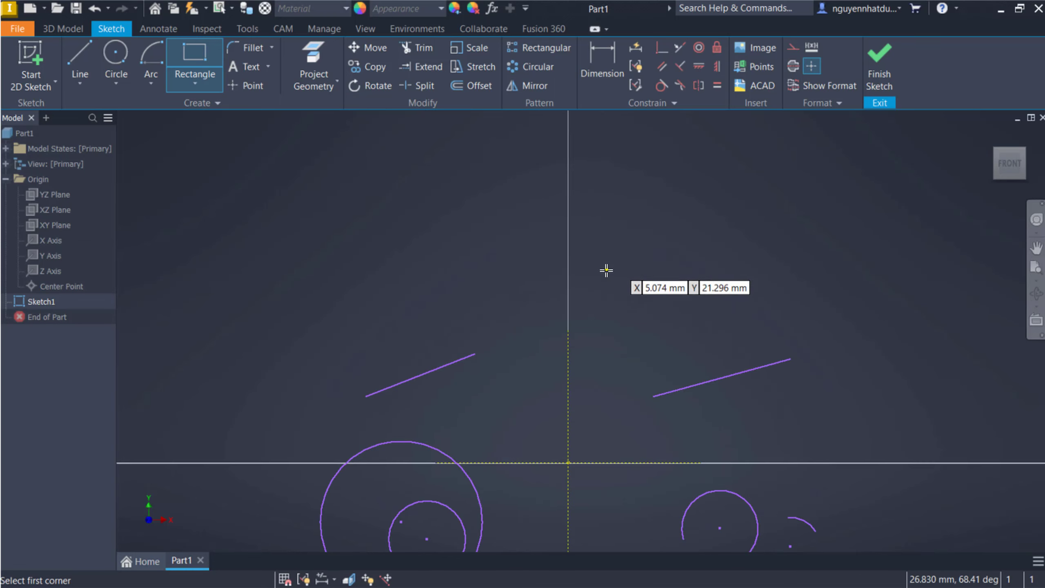
pyautogui.click(613, 299)
pyautogui.click(772, 206)
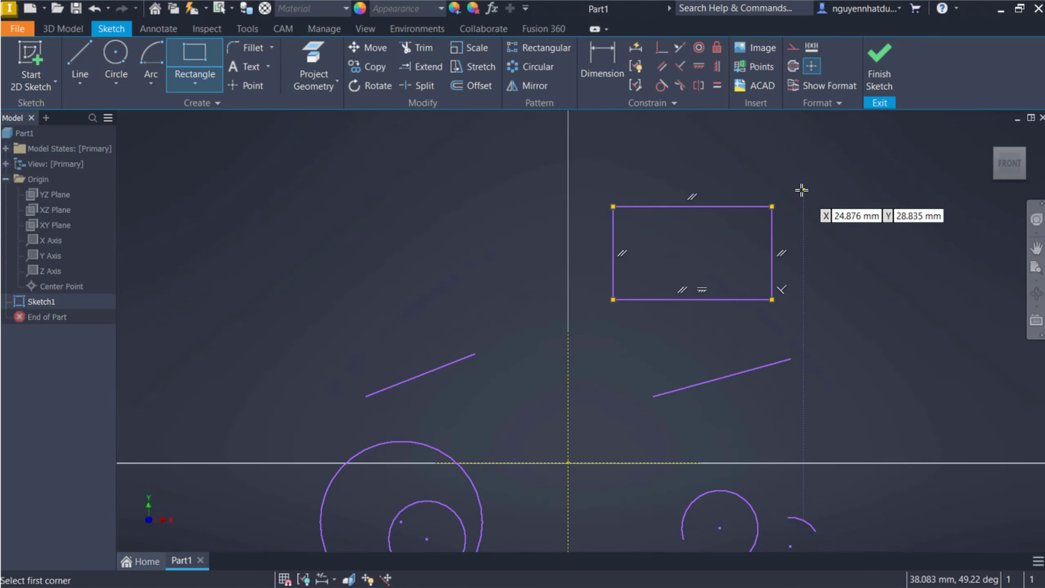
pyautogui.press('Escape')
# Repeat the Two Point Rectangle to draw a second rectangle beside the first.
pyautogui.rightClick(799, 228)
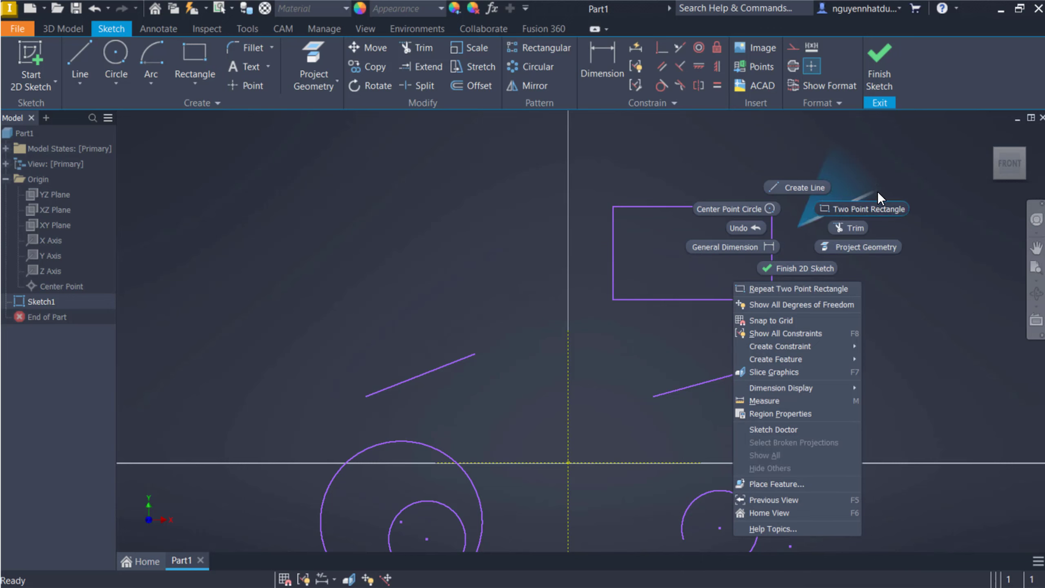
pyautogui.click(877, 203)
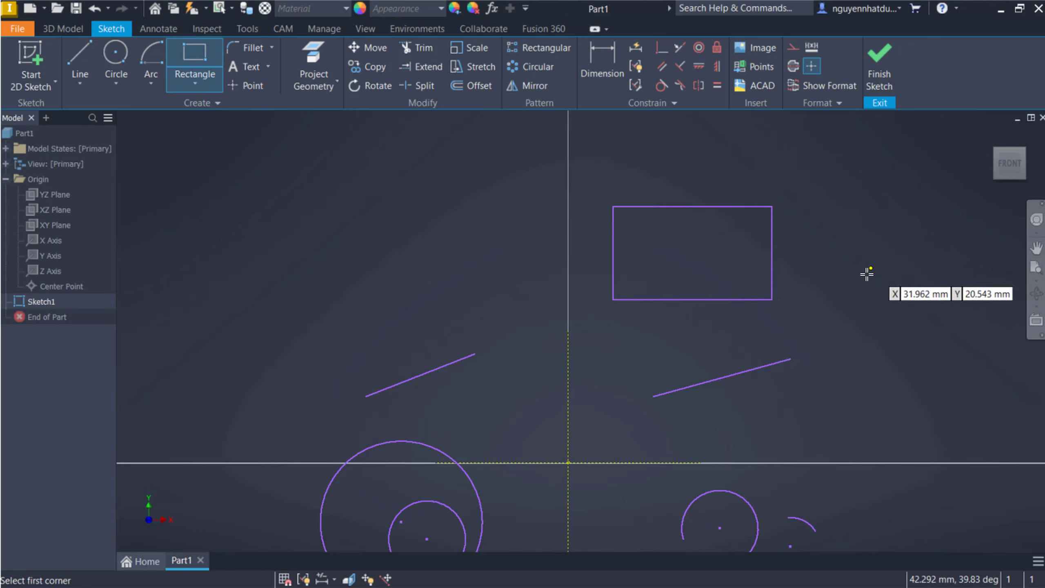
pyautogui.click(845, 304)
pyautogui.click(983, 214)
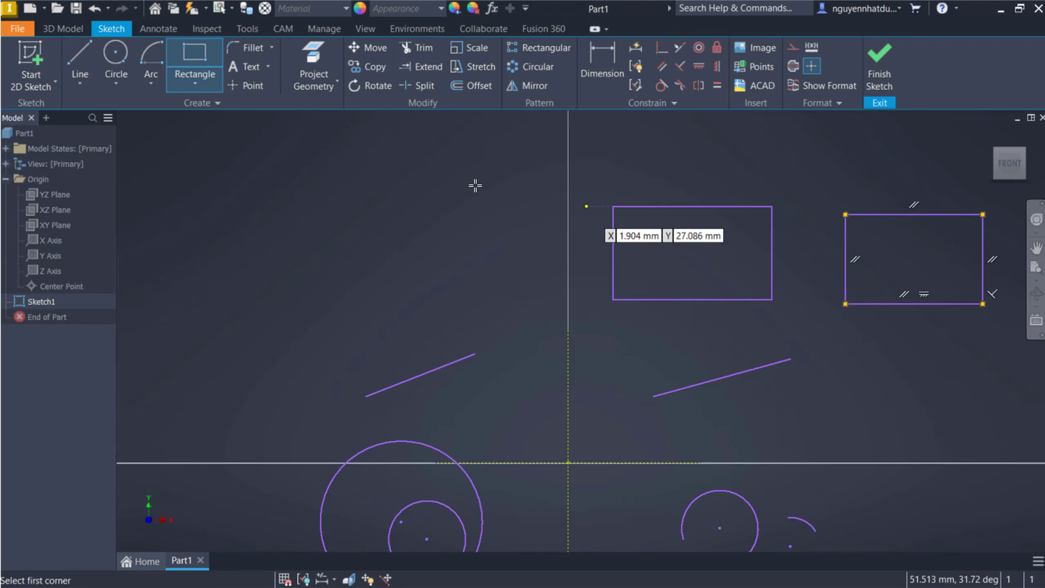
pyautogui.press('Escape')
pyautogui.scroll(3, 453, 362)
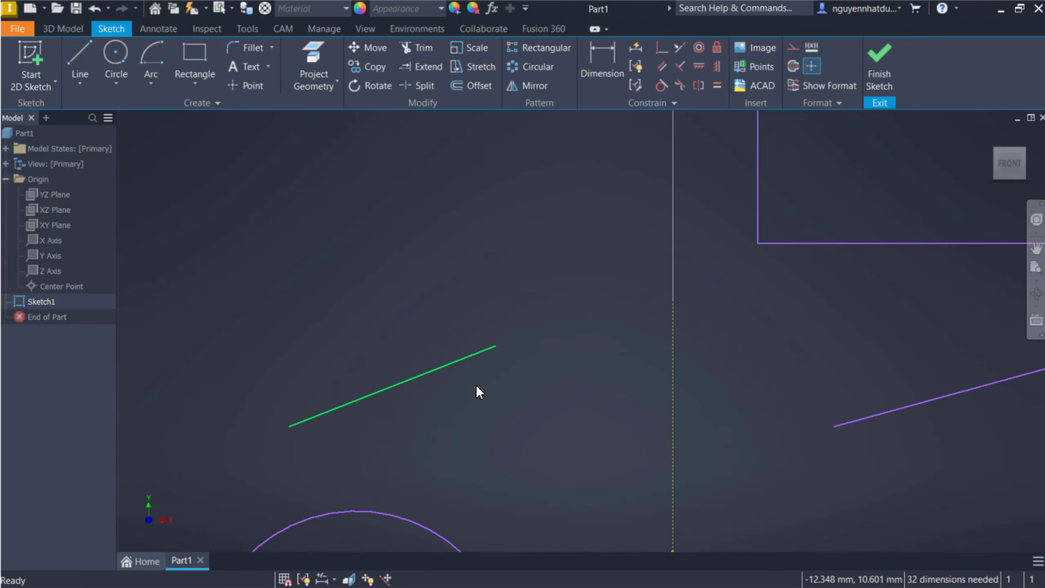
pyautogui.scroll(-7, 479, 393)
pyautogui.moveTo(482, 399); pyautogui.dragTo(456, 261, button='middle')
pyautogui.scroll(3, 455, 261)
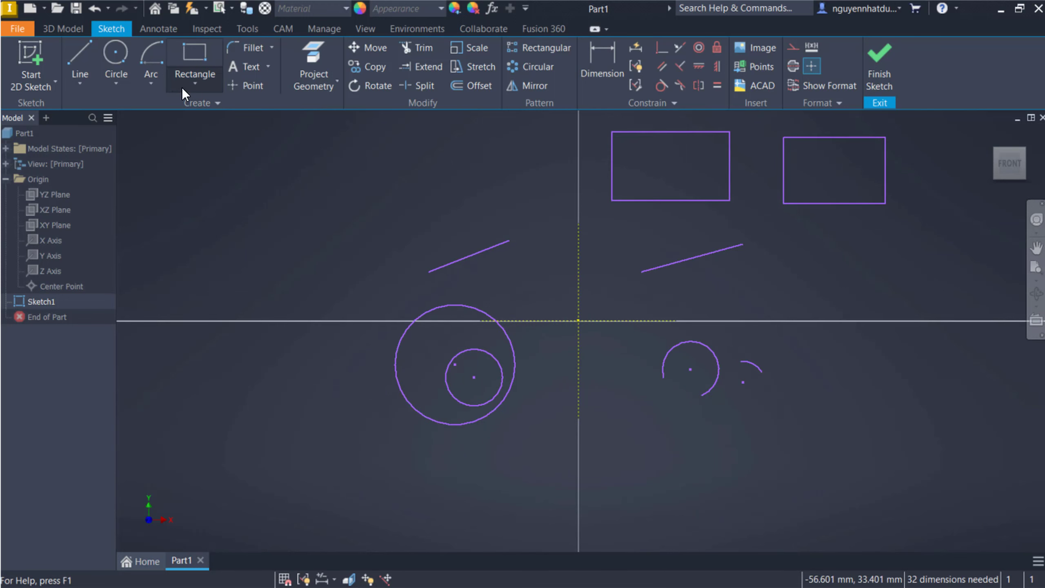
# Place a 5-sided regular polygon by centre and vertex at the sketch's upper left.
pyautogui.click(182, 87)
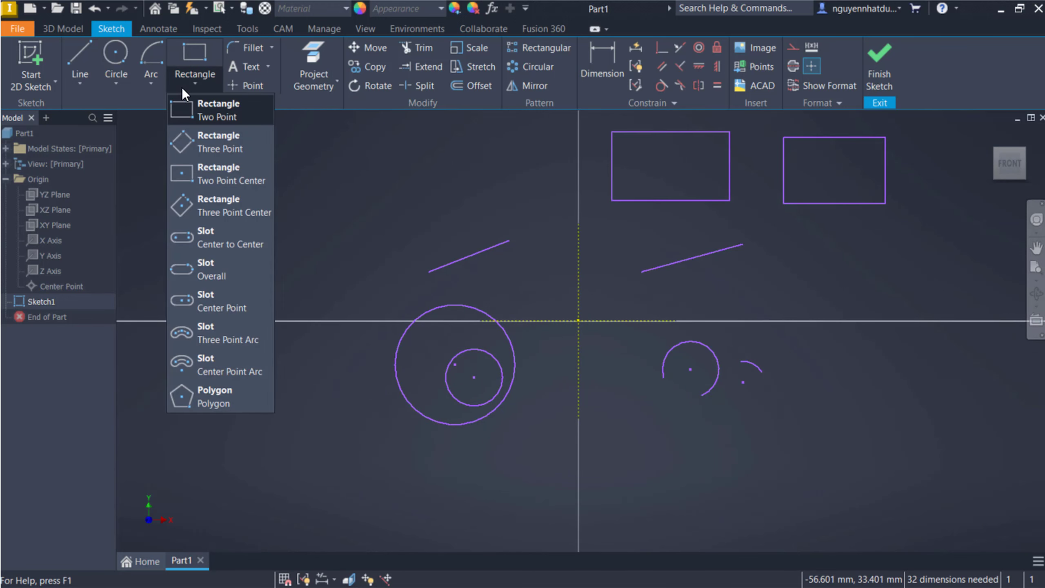
pyautogui.click(224, 389)
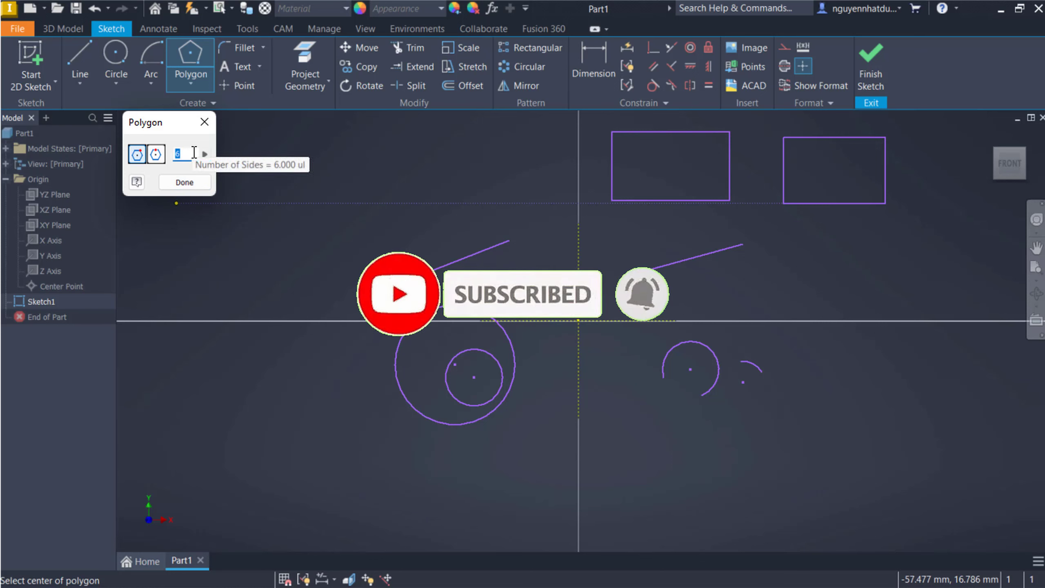
pyautogui.write('5')
pyautogui.click(194, 186)
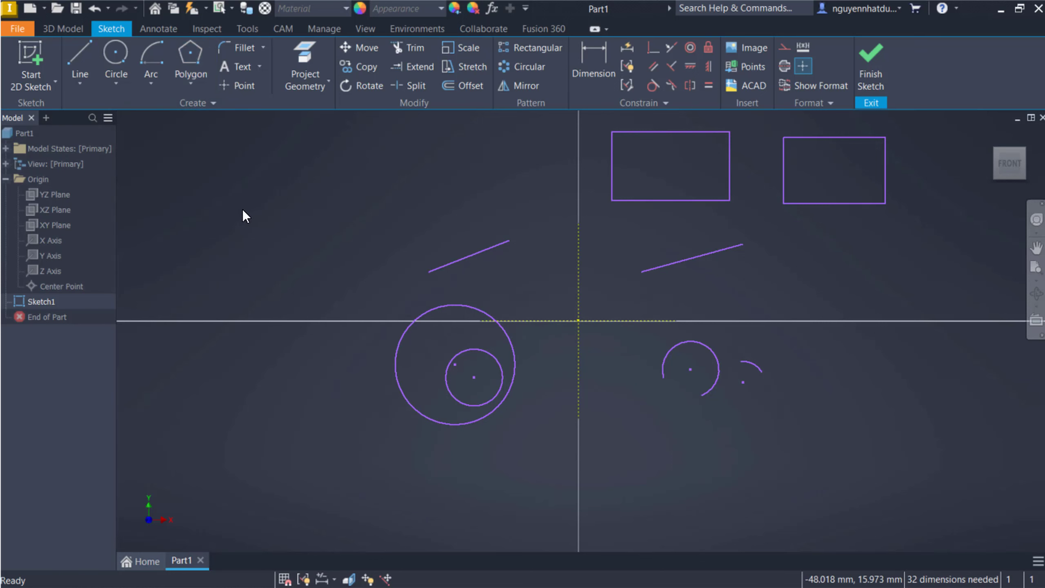
pyautogui.click(190, 58)
pyautogui.click(249, 223)
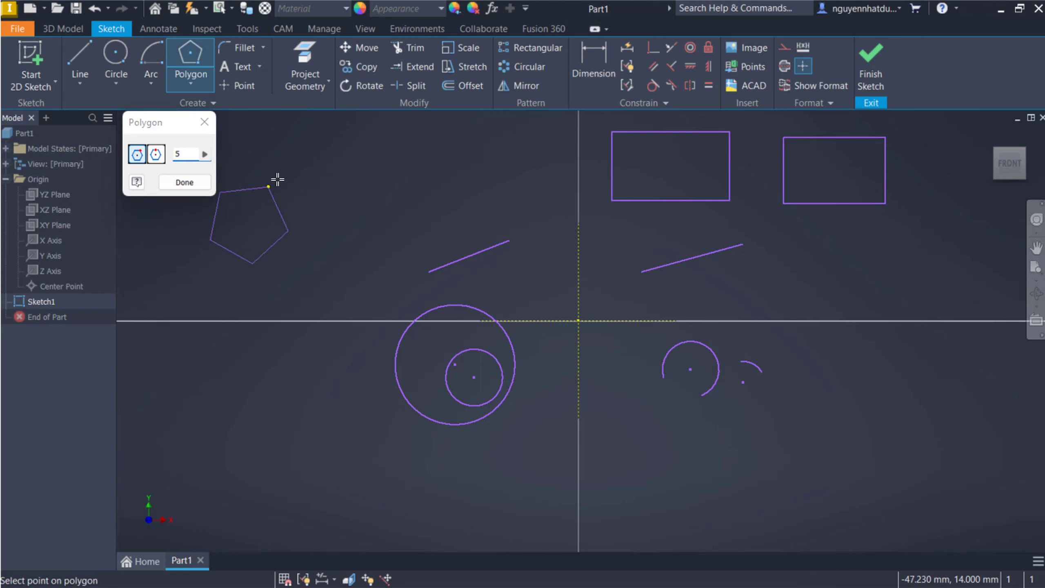
pyautogui.click(249, 144)
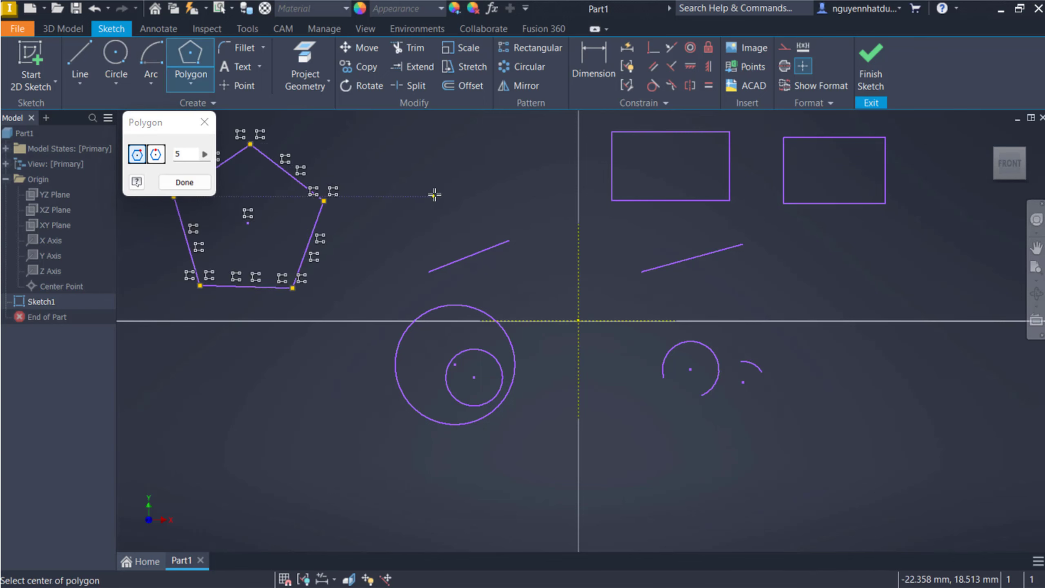
pyautogui.press('Escape')
pyautogui.scroll(2, 600, 258)
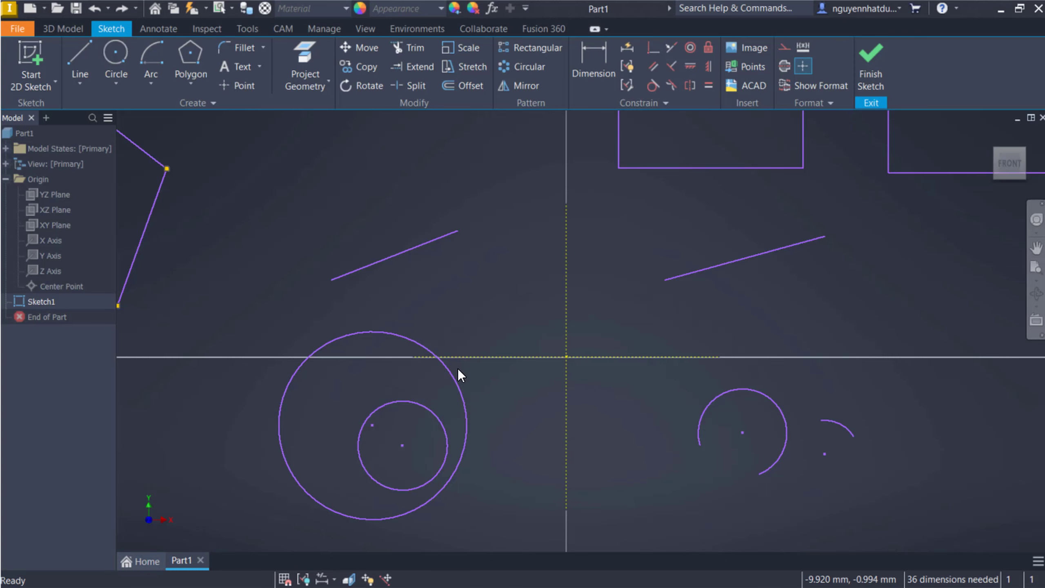
pyautogui.scroll(-3, 511, 256)
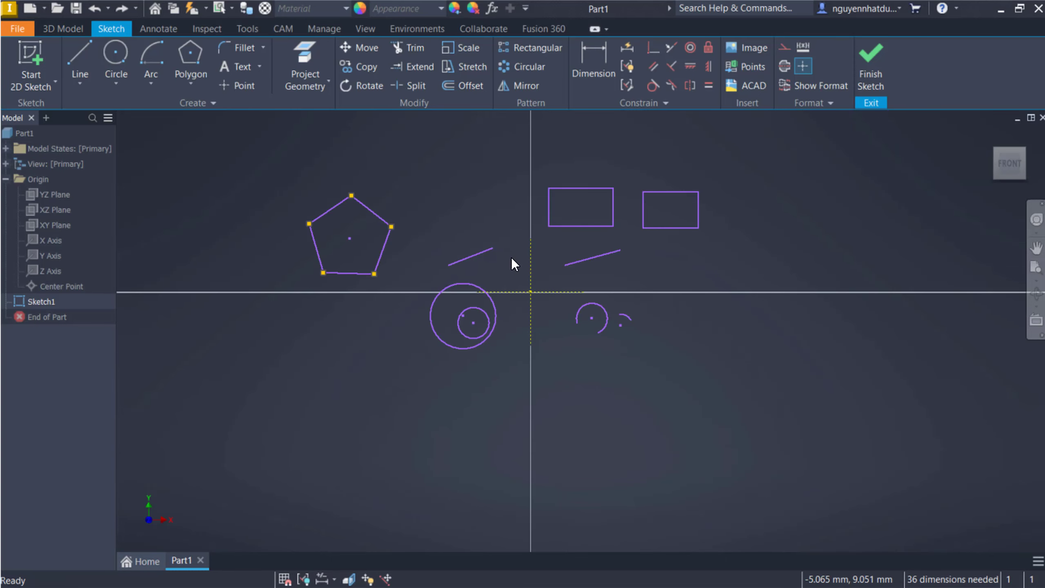
pyautogui.scroll(2, 511, 256)
pyautogui.moveTo(515, 257); pyautogui.dragTo(651, 258, button='middle')
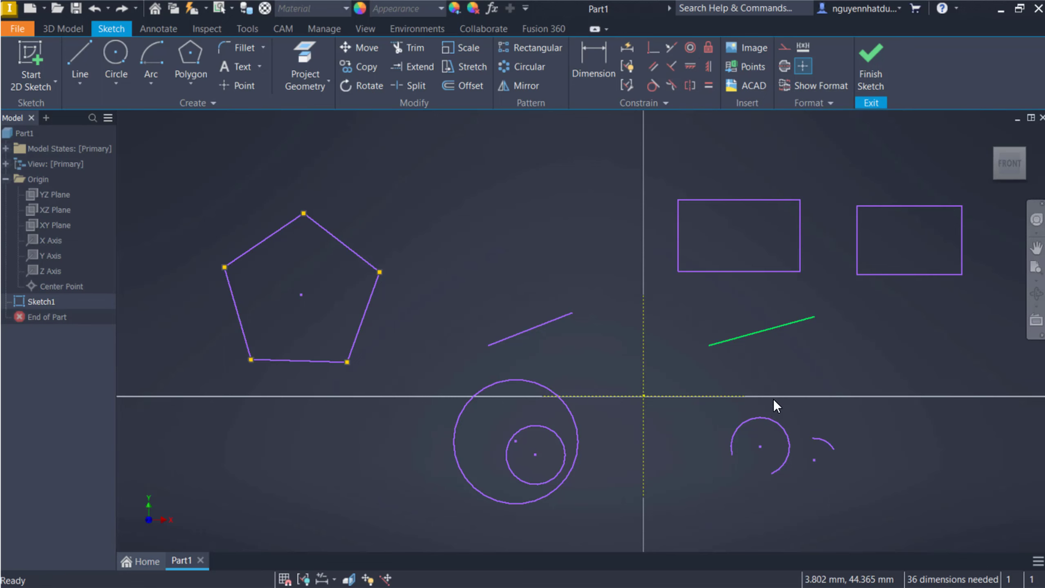
# Draw a new steep line to the right of the upper slanted line.
pyautogui.scroll(-2, 635, 379)
pyautogui.scroll(5, 624, 383)
pyautogui.moveTo(625, 383); pyautogui.dragTo(697, 283, button='middle')
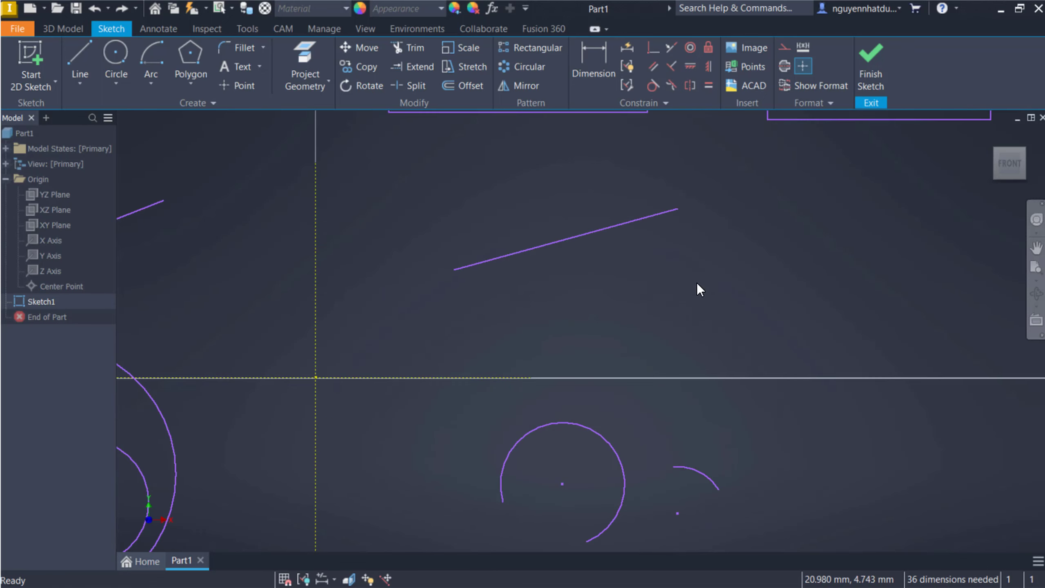
pyautogui.rightClick(748, 253)
pyautogui.click(751, 210)
pyautogui.click(668, 357)
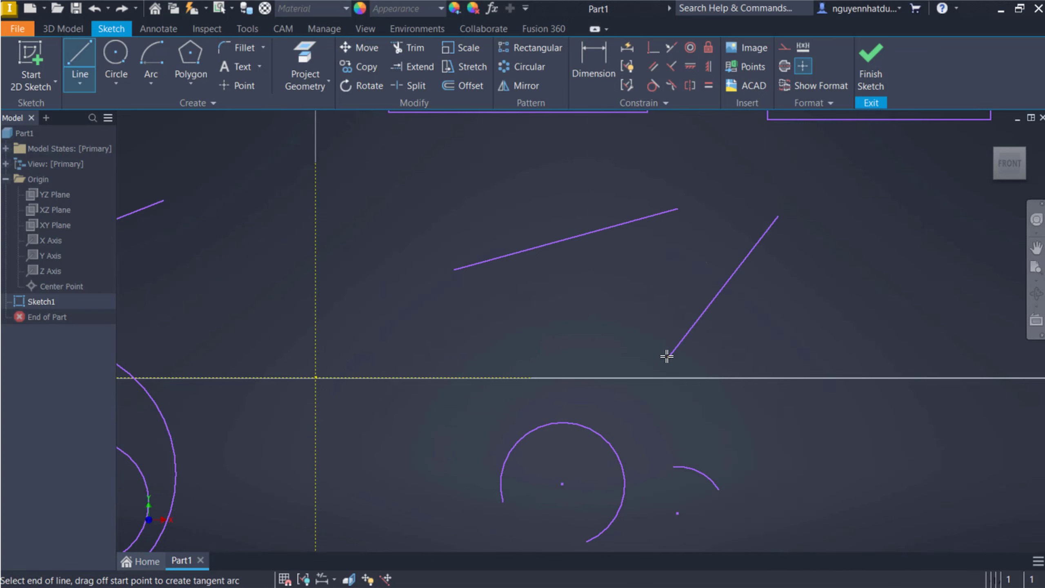
pyautogui.press('Escape')
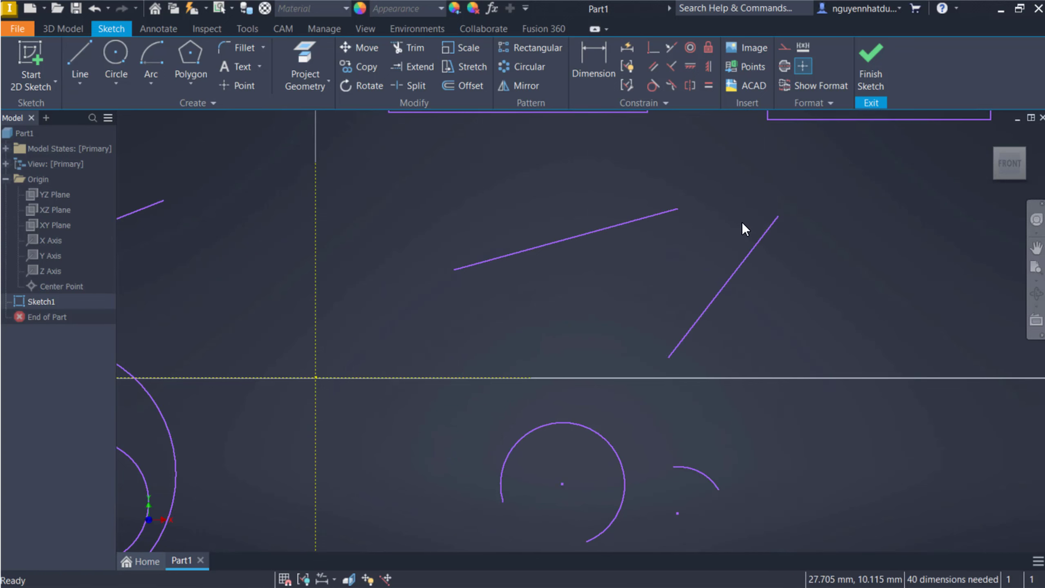
# Constrain the new line parallel to the upper slanted line.
pyautogui.click(658, 66)
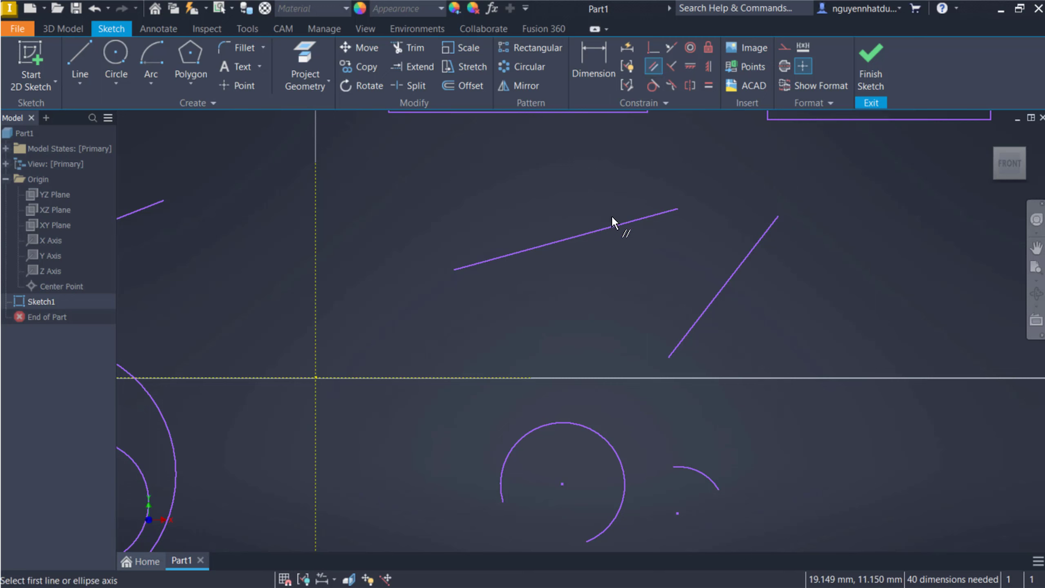
pyautogui.click(612, 227)
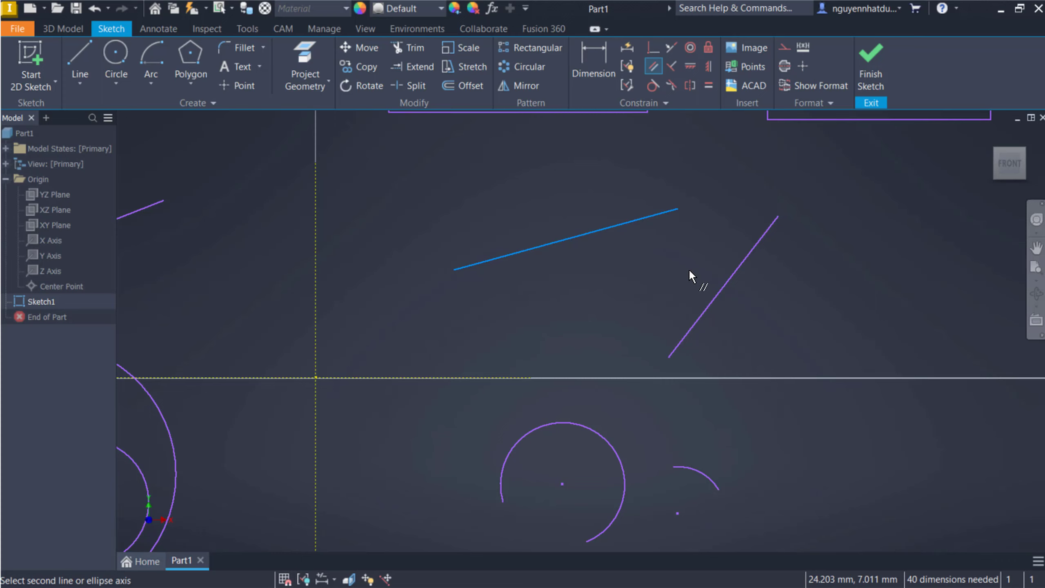
pyautogui.click(712, 308)
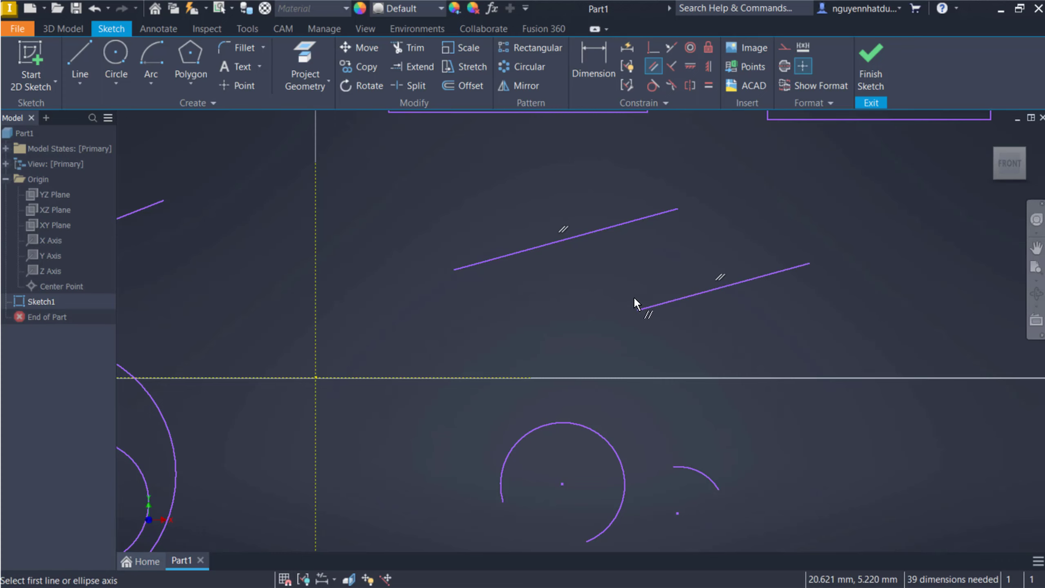
pyautogui.scroll(-2, 635, 304)
pyautogui.scroll(2, 710, 263)
pyautogui.moveTo(710, 264); pyautogui.dragTo(731, 266, button='middle')
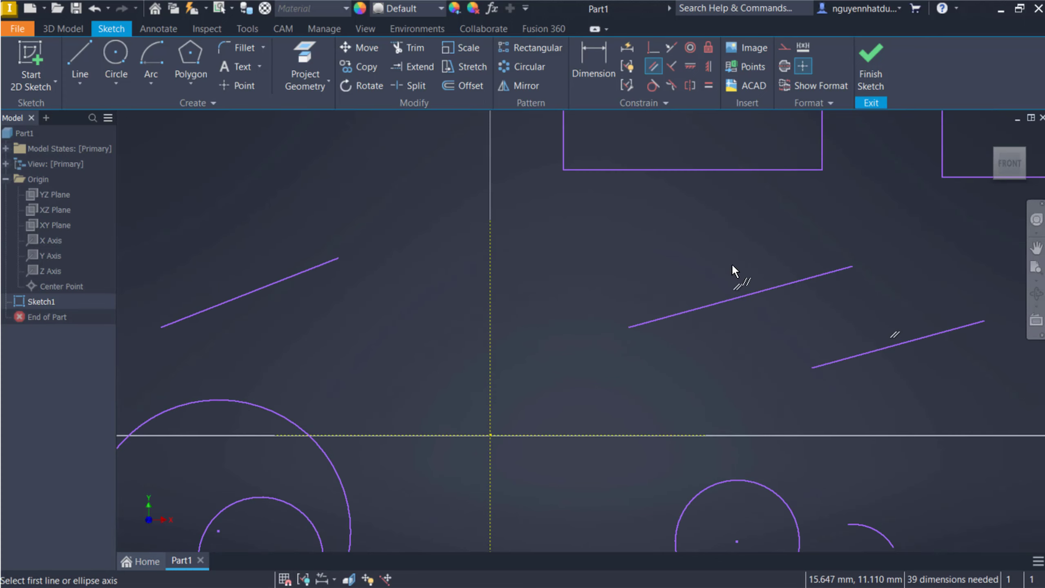
# Draw a short, steeply rising line between the two parallel slanted lines.
pyautogui.press('Escape')
pyautogui.moveTo(732, 352); pyautogui.dragTo(321, 356, button='middle')
pyautogui.scroll(-2, 675, 348)
pyautogui.scroll(3, 675, 348)
pyautogui.rightClick(654, 261)
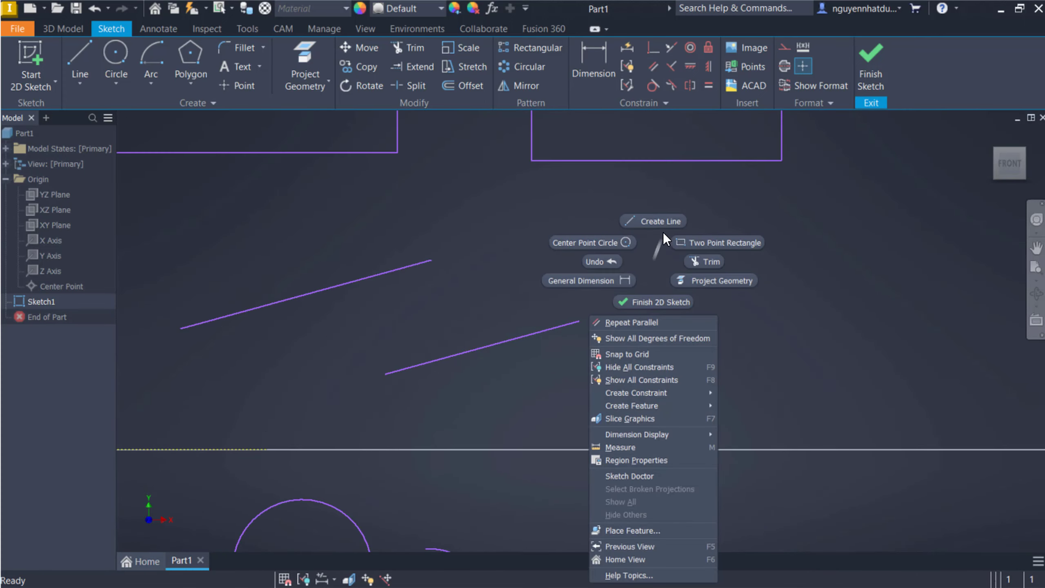
pyautogui.click(652, 222)
pyautogui.click(646, 208)
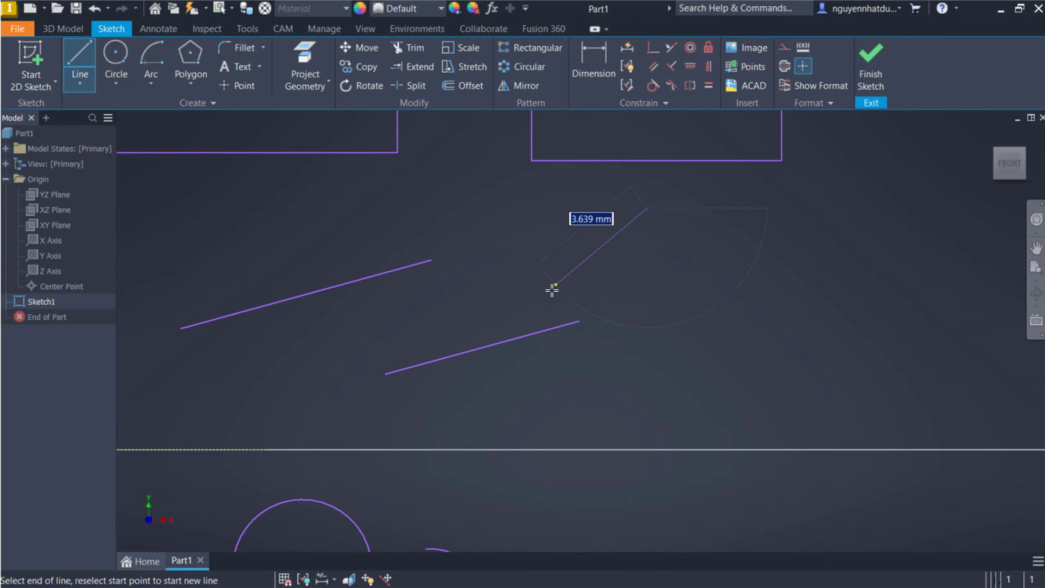
pyautogui.click(562, 292)
pyautogui.press('Escape')
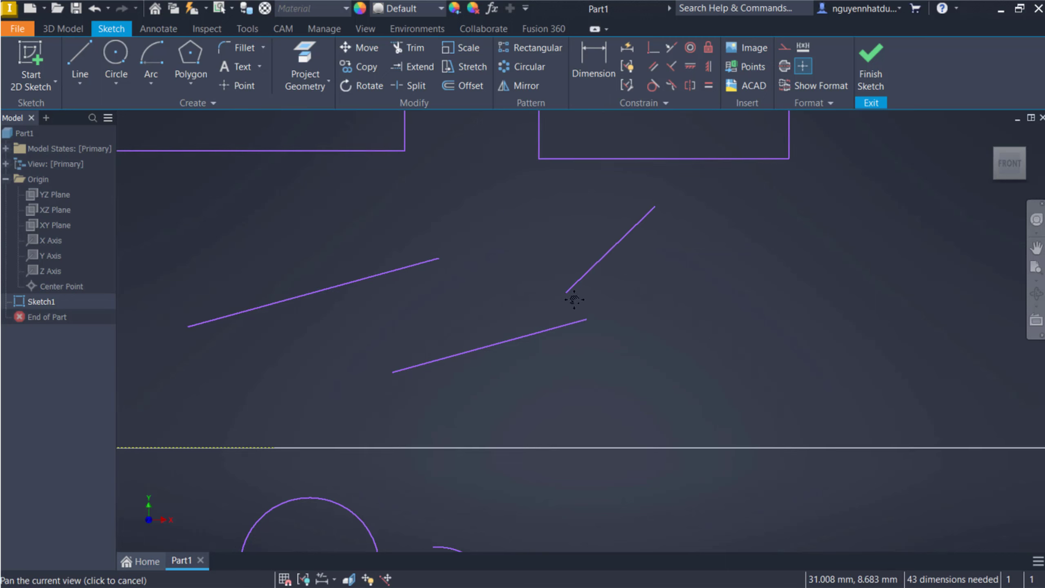
pyautogui.moveTo(551, 305); pyautogui.dragTo(586, 290, button='middle')
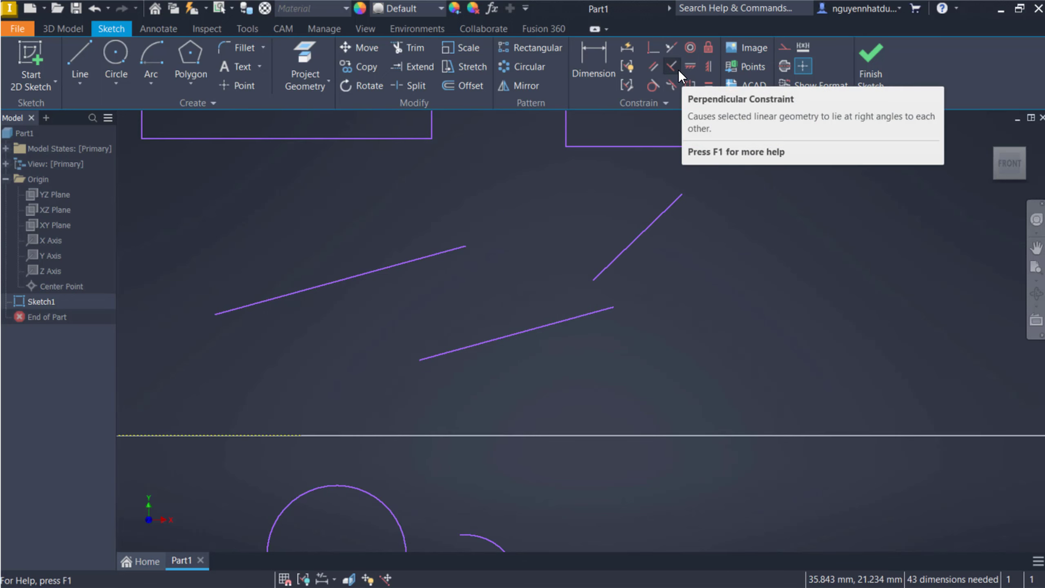
pyautogui.moveTo(672, 66)
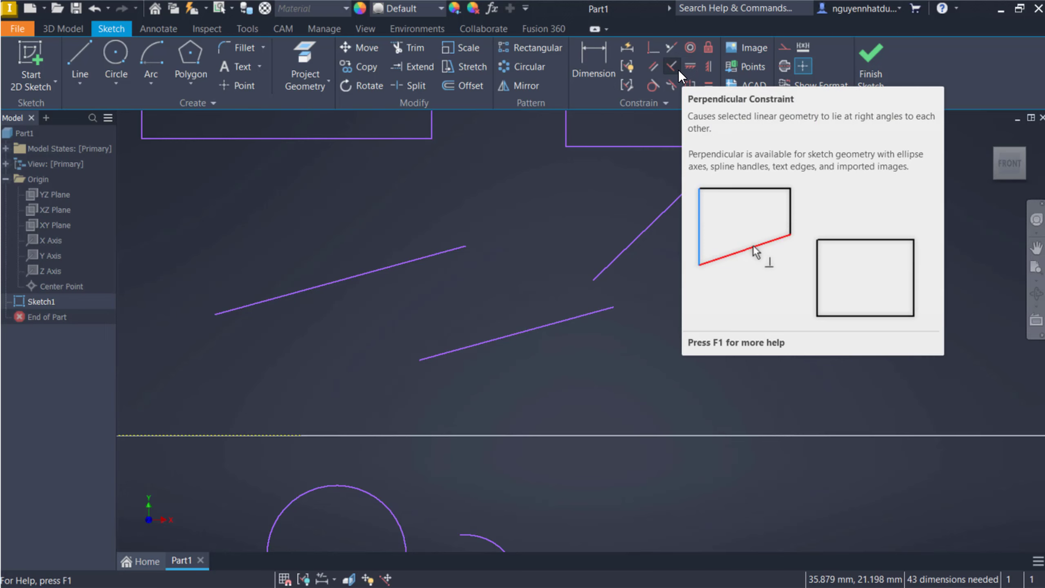
# Constrain the short diagonal line perpendicular to the lower long slanted line.
pyautogui.click(675, 69)
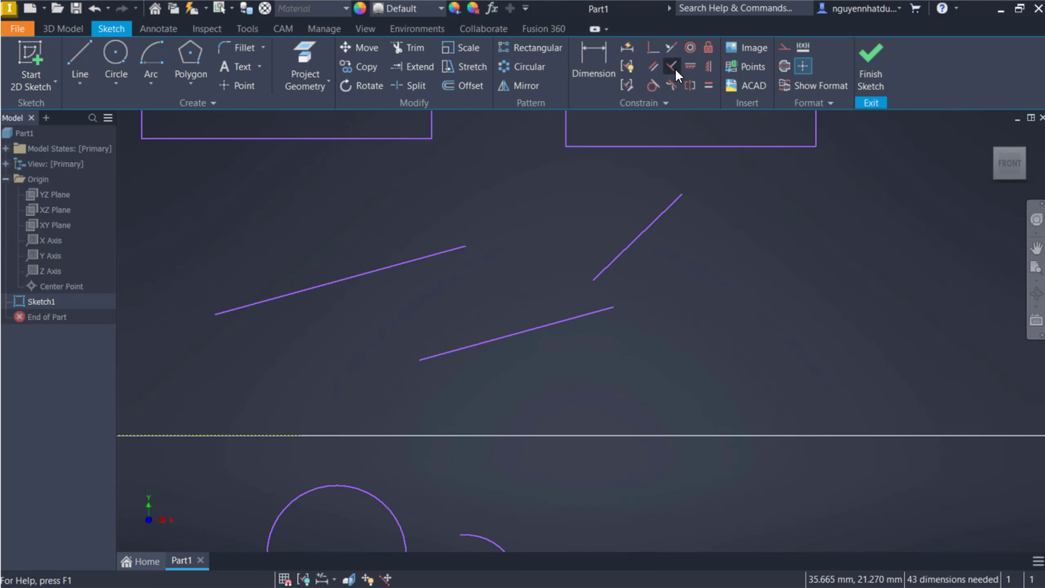
pyautogui.click(637, 241)
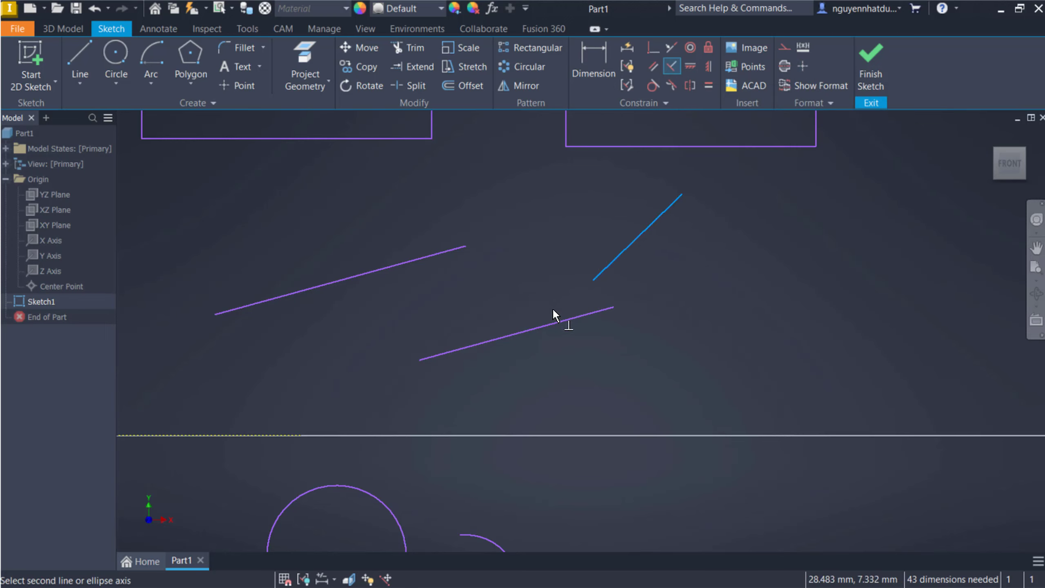
pyautogui.click(561, 321)
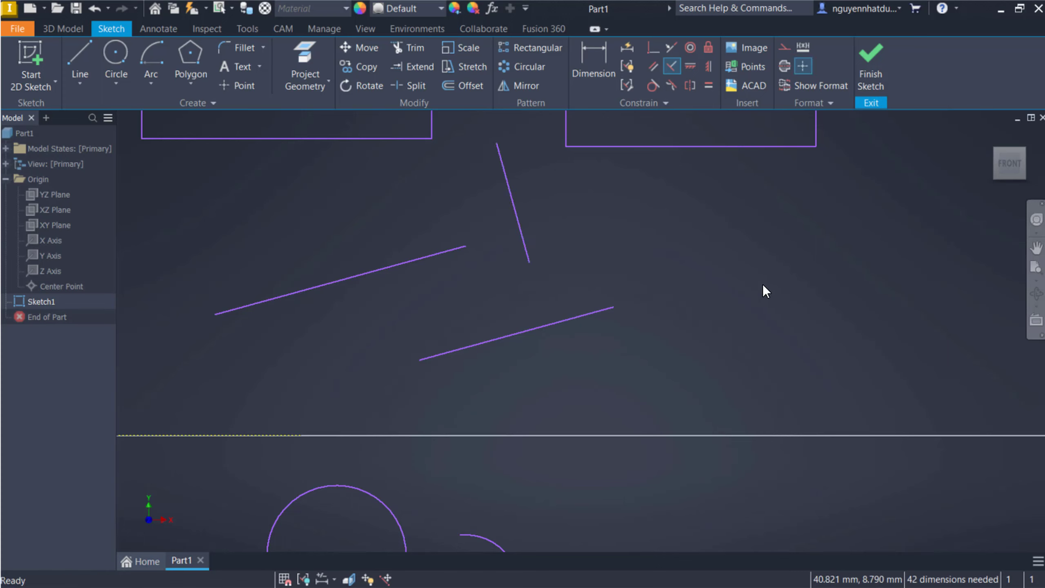
pyautogui.press('F2')
pyautogui.moveTo(387, 282); pyautogui.dragTo(474, 361)
pyautogui.press('Escape')
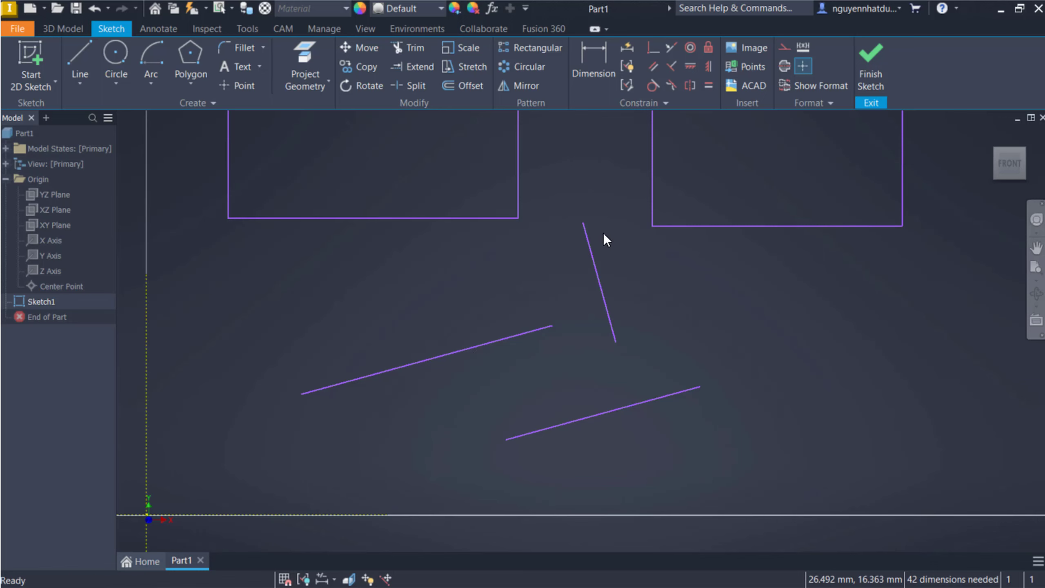
pyautogui.moveTo(718, 435); pyautogui.dragTo(688, 379, button='middle')
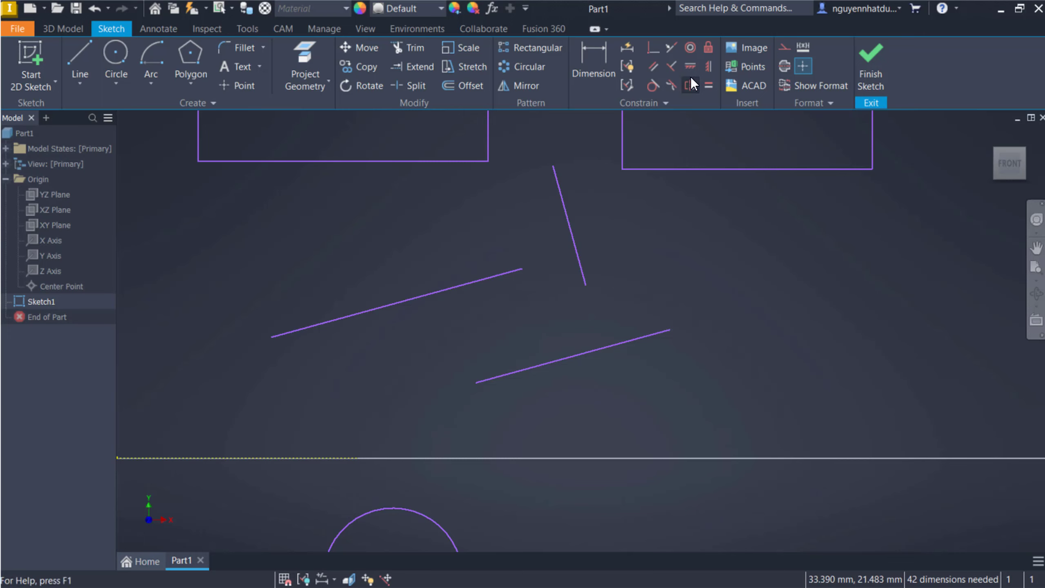
# Cancel a started Coincident constraint and activate the Perpendicular constraint instead.
pyautogui.click(655, 49)
pyautogui.press('Escape')
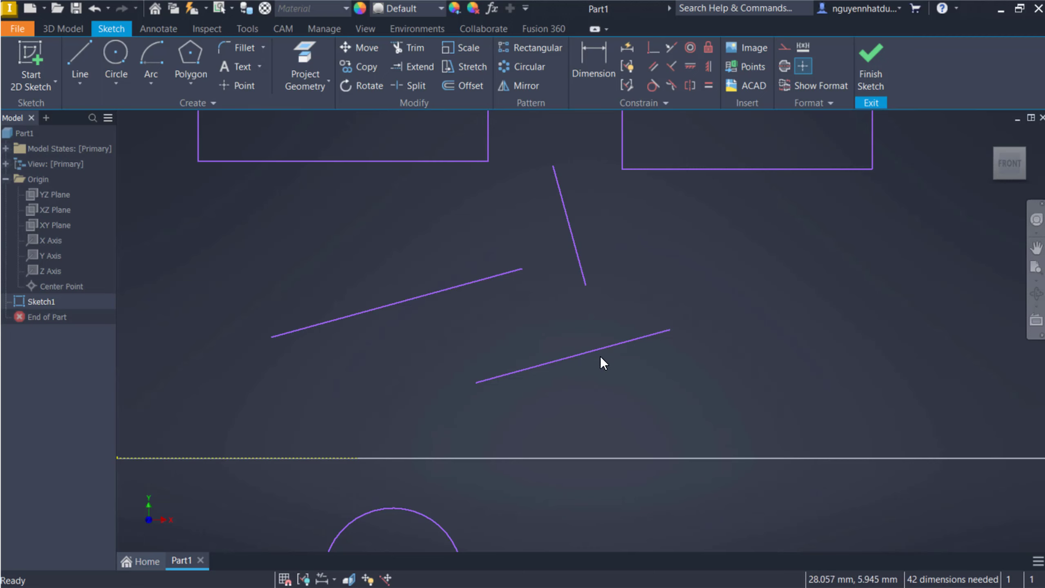
pyautogui.click(651, 49)
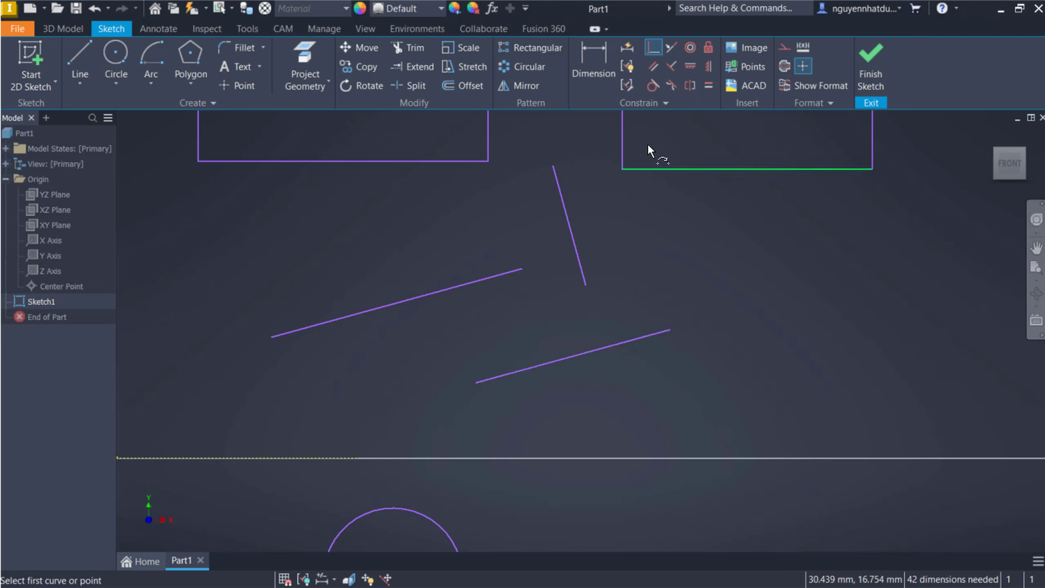
# Attach the steep line's lower end onto the lower slanted line, then zoom out.
pyautogui.click(588, 285)
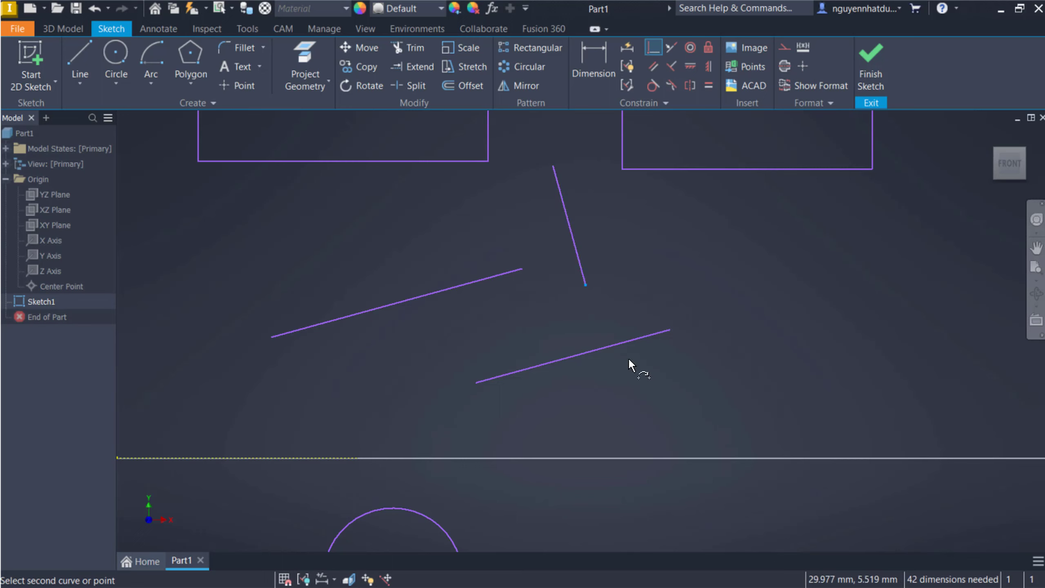
pyautogui.click(627, 340)
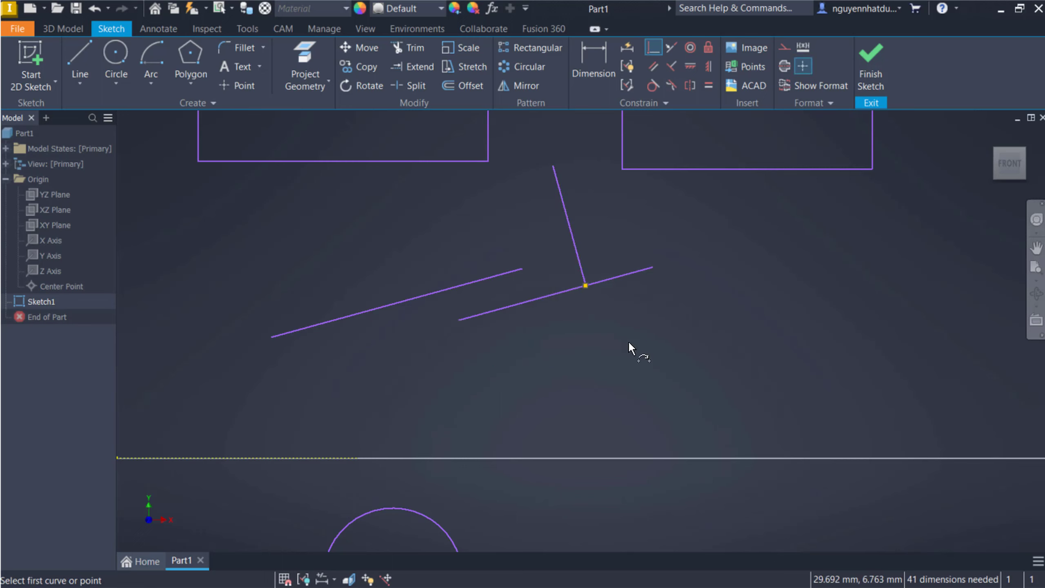
pyautogui.moveTo(592, 283); pyautogui.dragTo(655, 388, button='middle')
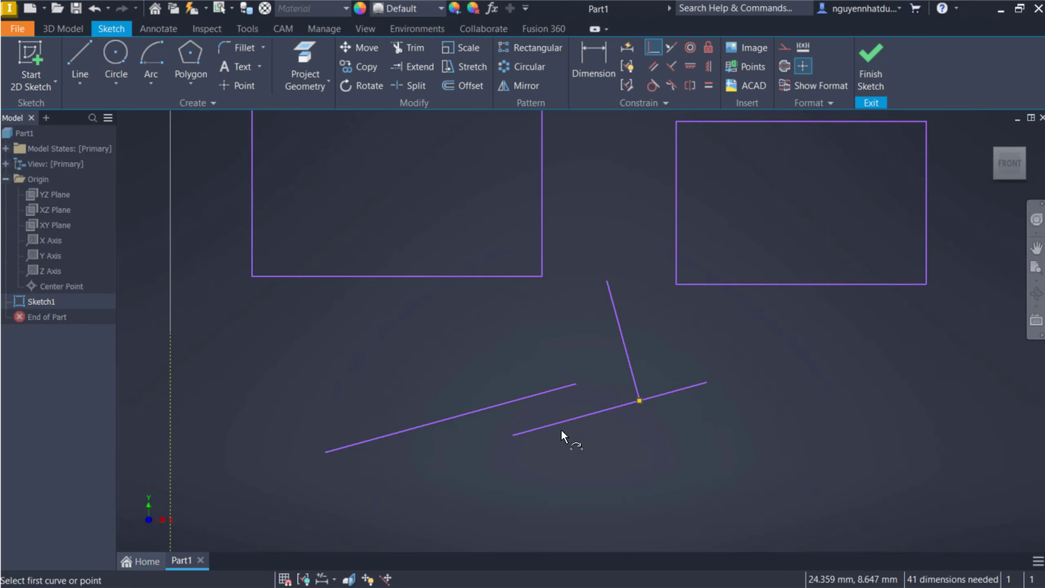
pyautogui.scroll(-3, 819, 115)
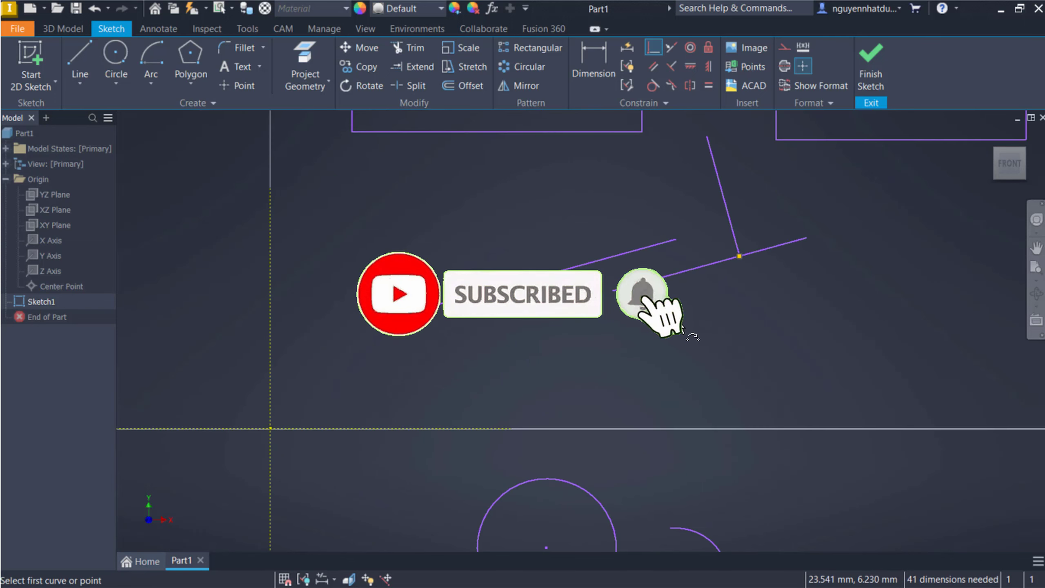
pyautogui.press('Escape')
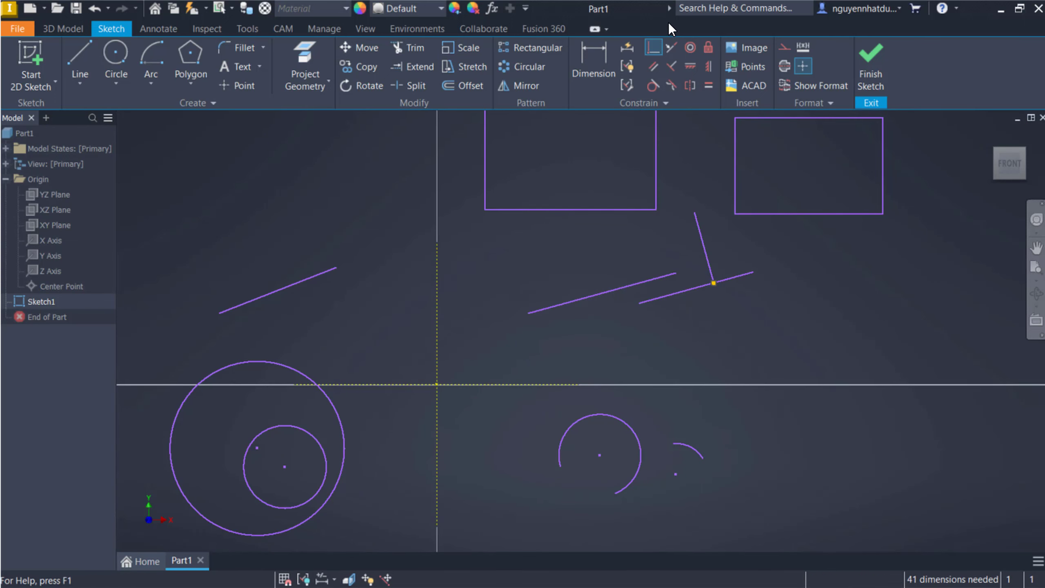
pyautogui.click(659, 45)
pyautogui.press('Escape')
pyautogui.moveTo(464, 349); pyautogui.dragTo(566, 354, button='middle')
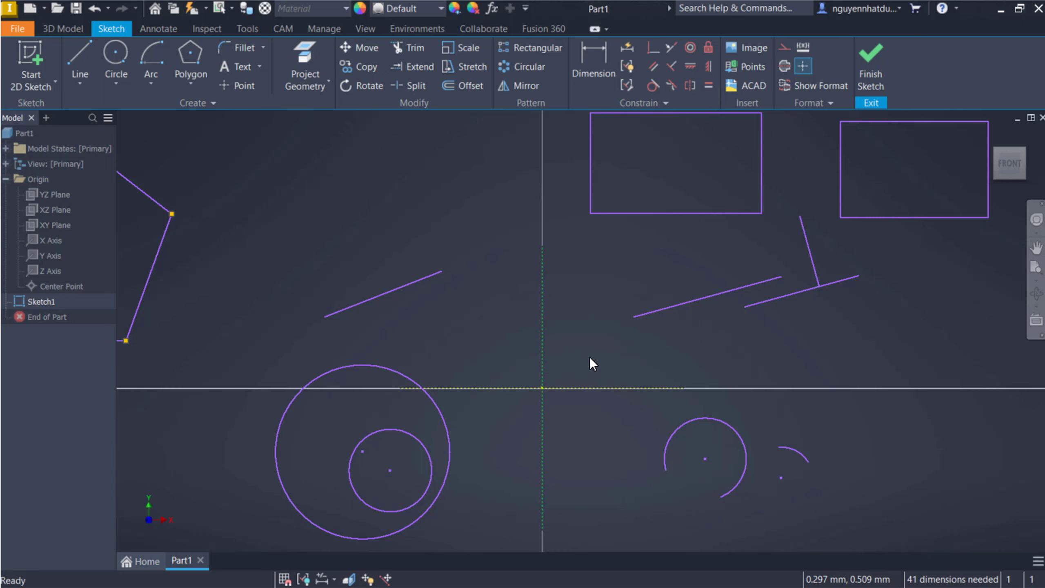
pyautogui.moveTo(703, 313); pyautogui.dragTo(672, 334, button='middle')
pyautogui.click(651, 330)
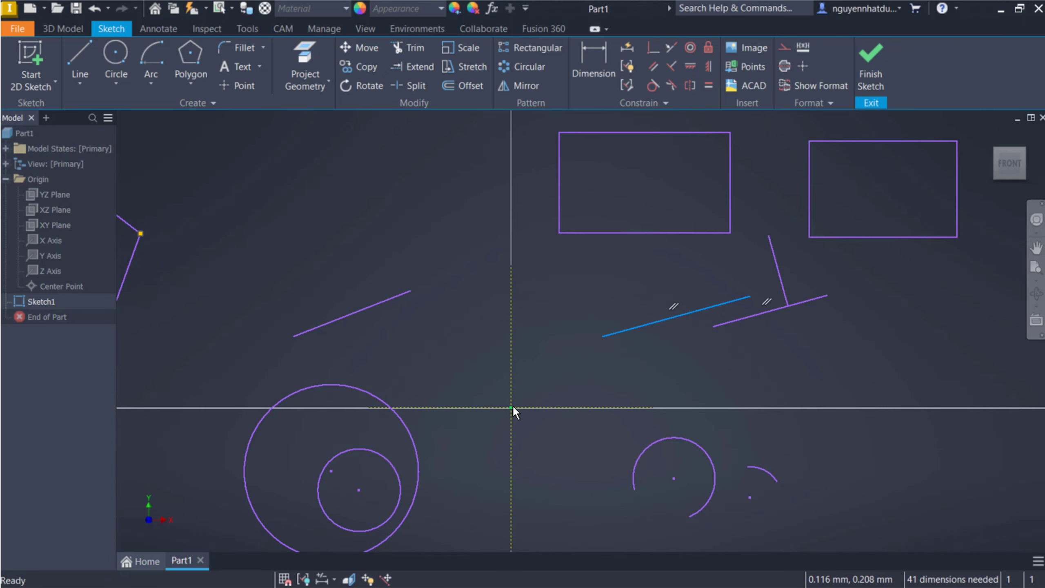
pyautogui.click(610, 169)
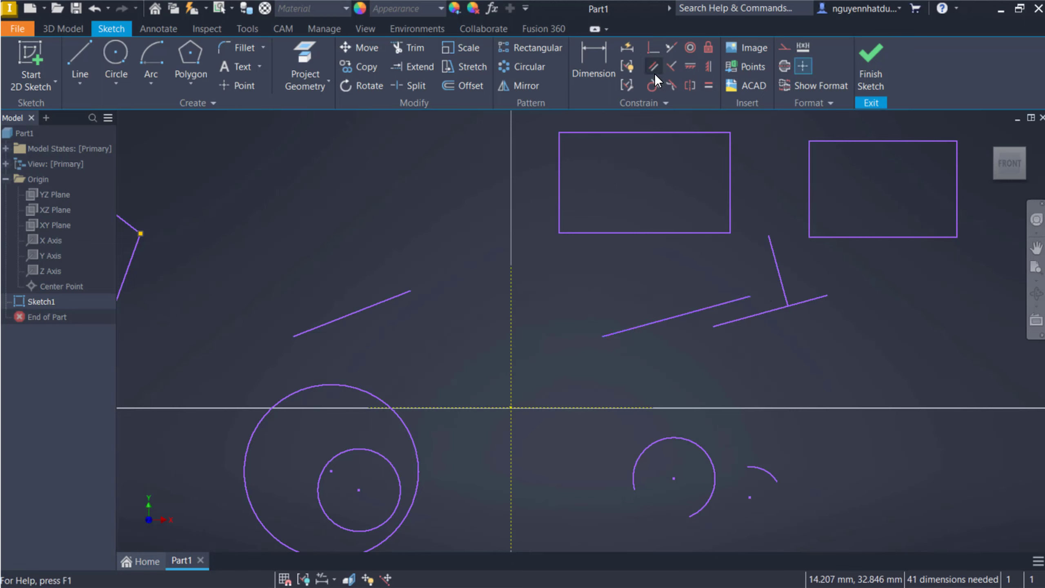
pyautogui.click(653, 49)
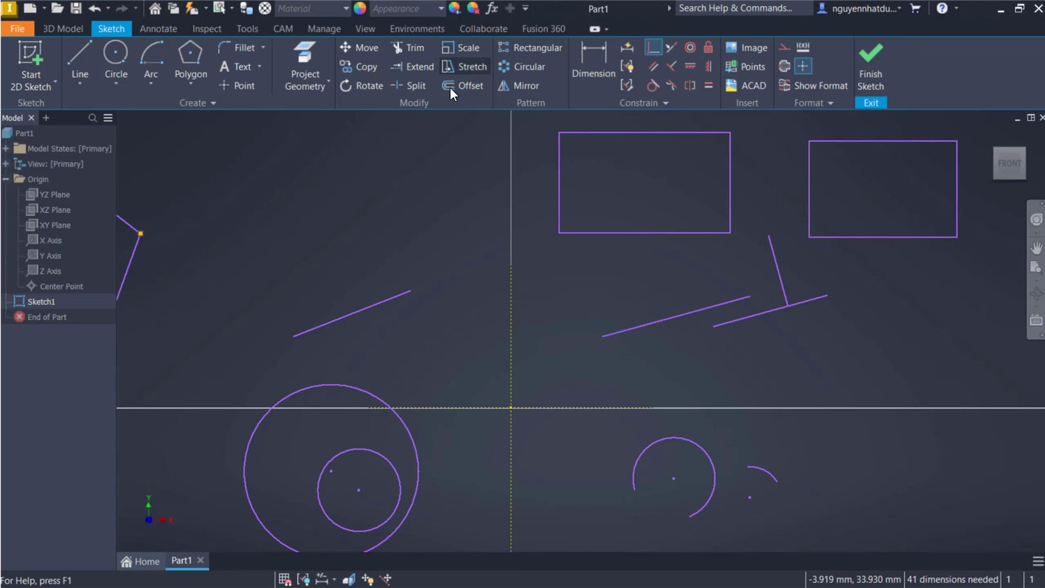
pyautogui.click(603, 341)
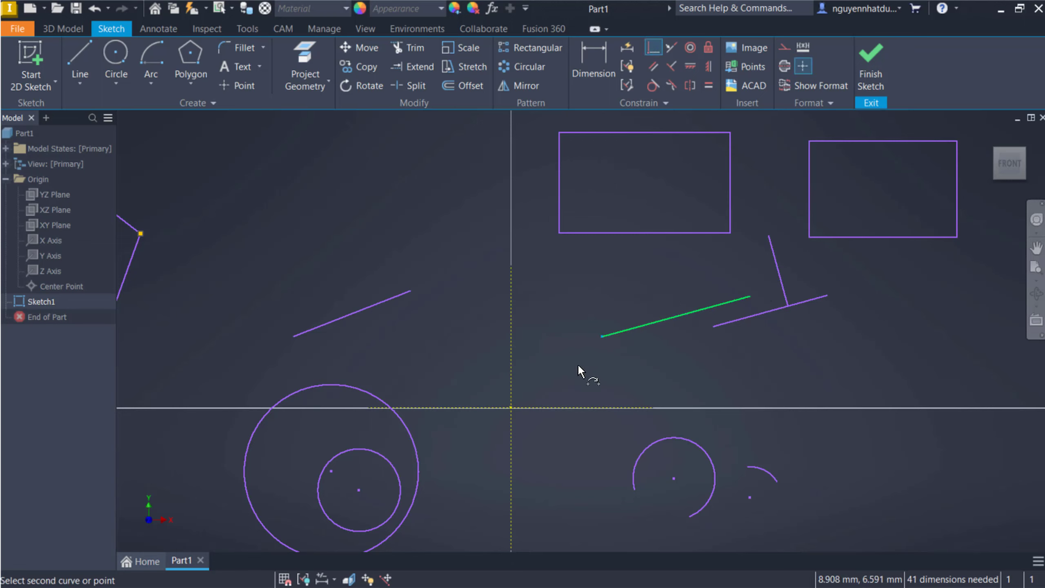
pyautogui.click(511, 410)
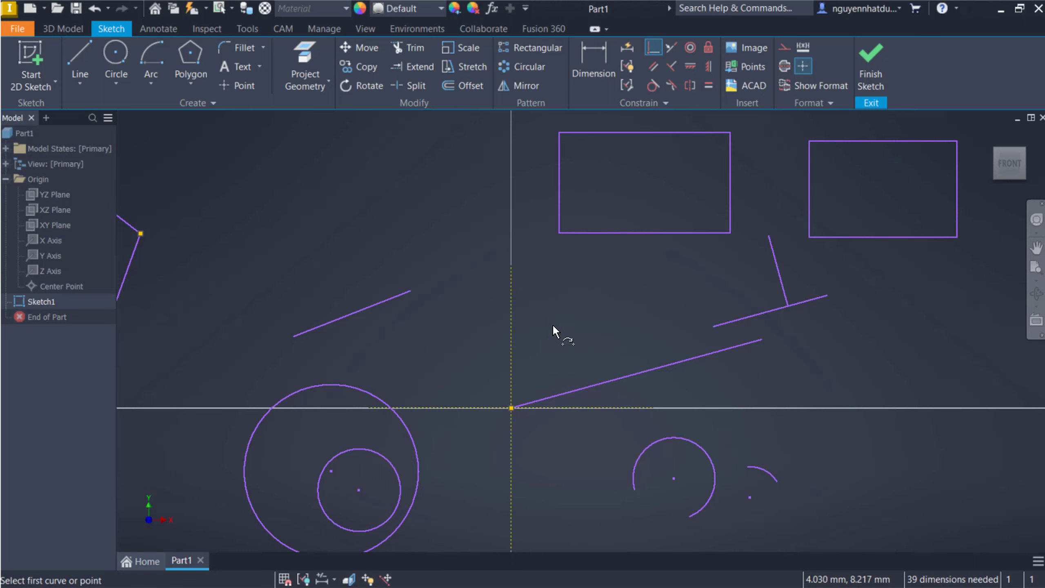
pyautogui.press('Escape')
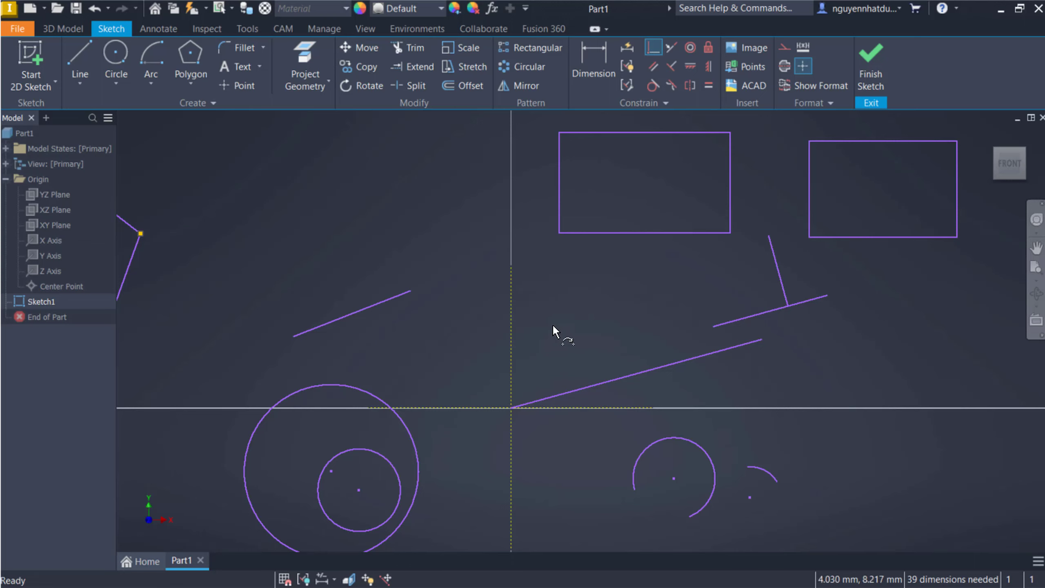
pyautogui.hotkey('ctrl', 'z')
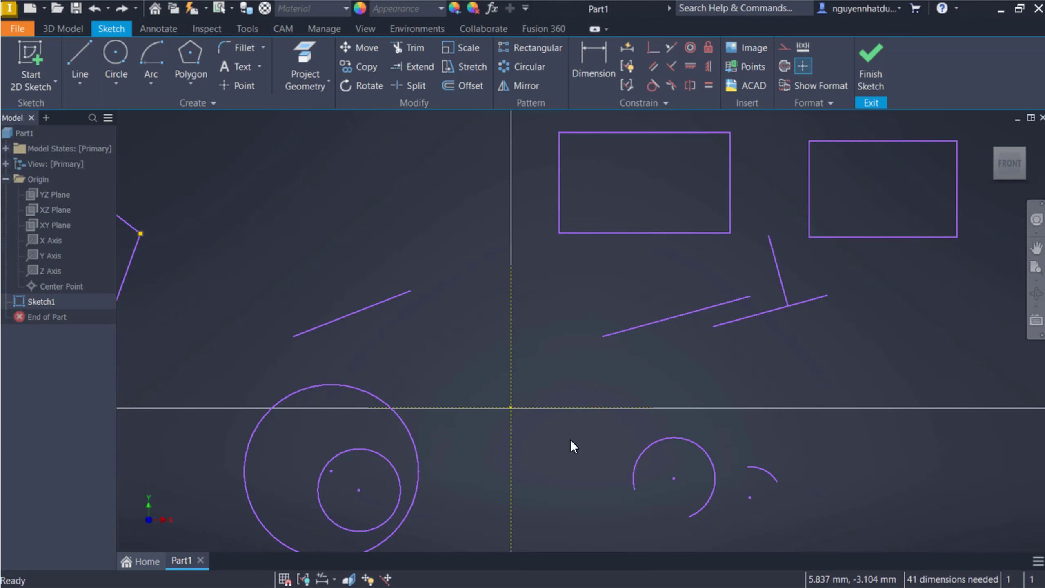
pyautogui.click(657, 52)
pyautogui.click(600, 335)
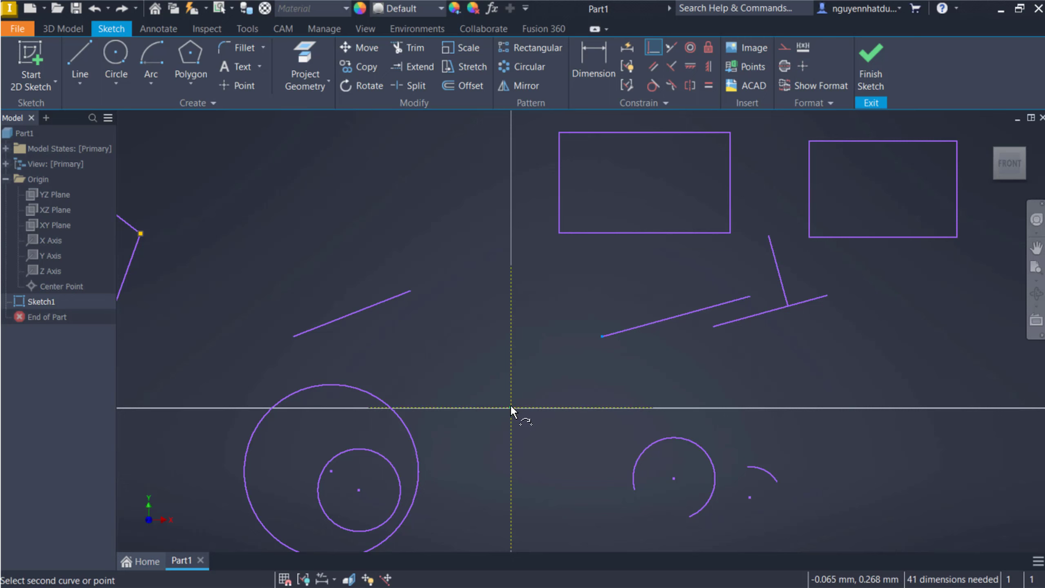
pyautogui.click(511, 408)
pyautogui.hotkey('ctrl', 'z')
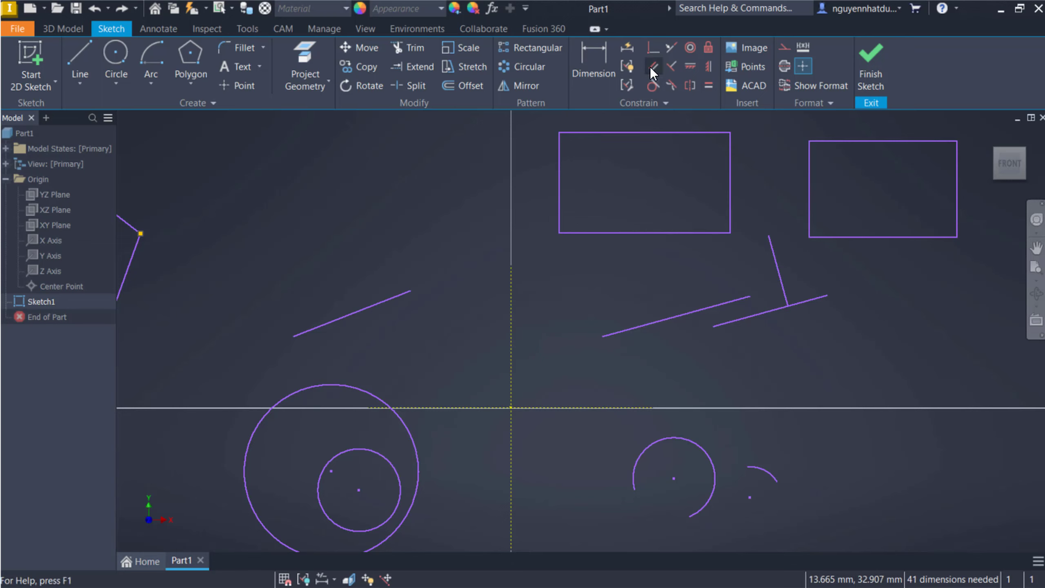
pyautogui.click(653, 47)
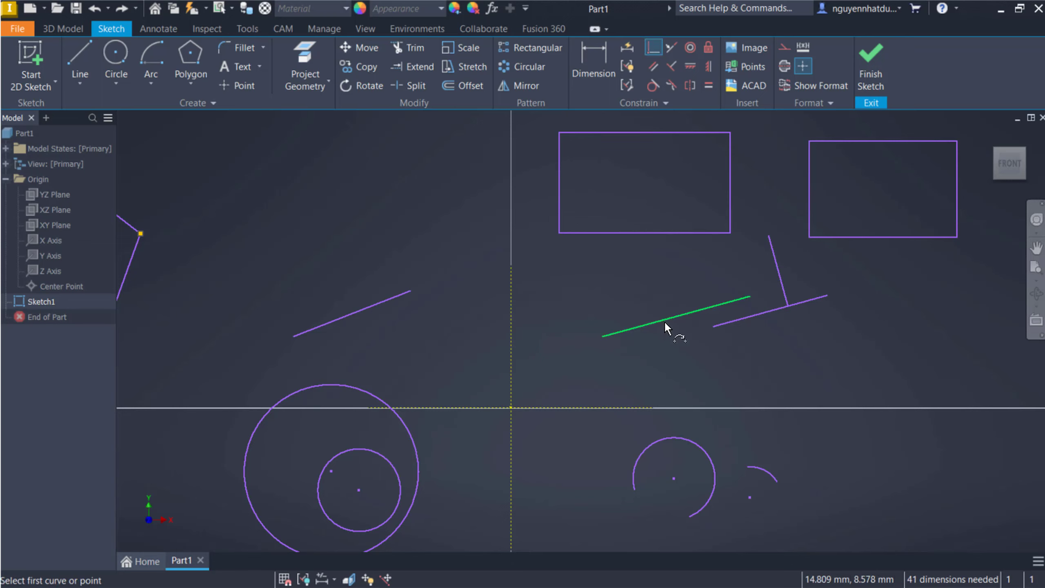
pyautogui.click(676, 316)
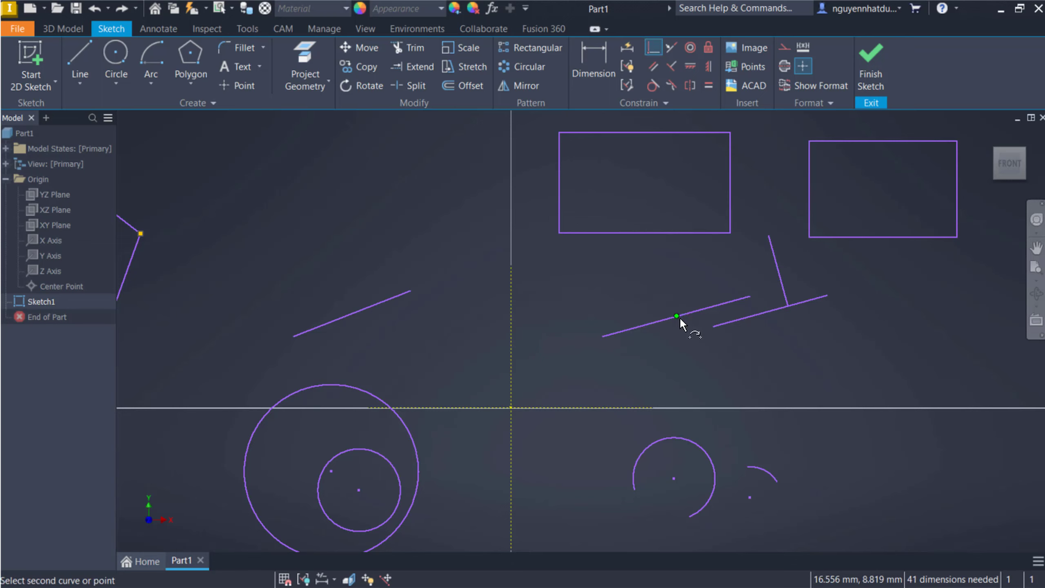
pyautogui.click(511, 407)
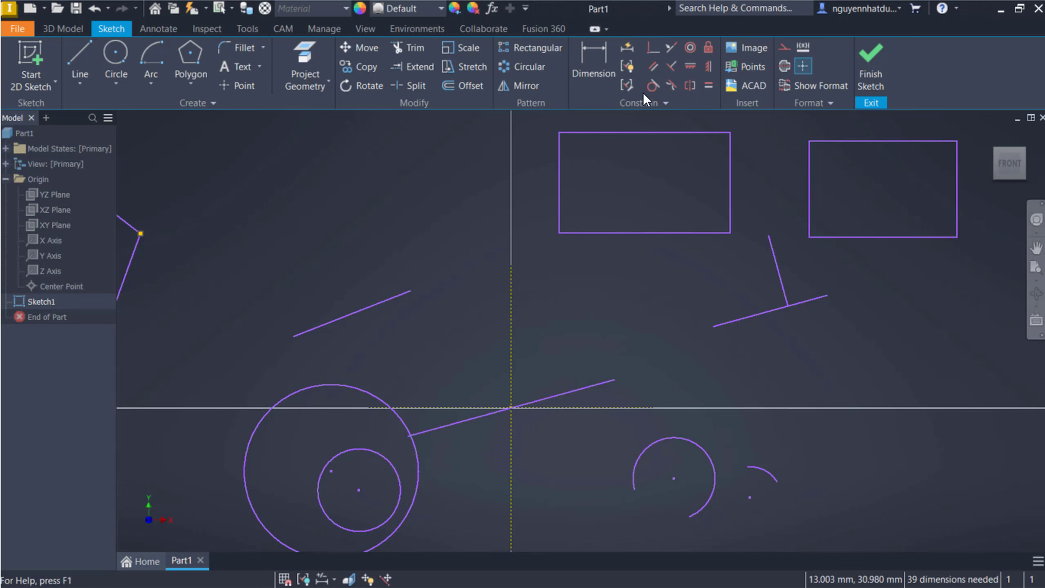
pyautogui.hotkey('ctrl', 'z')
pyautogui.click(657, 50)
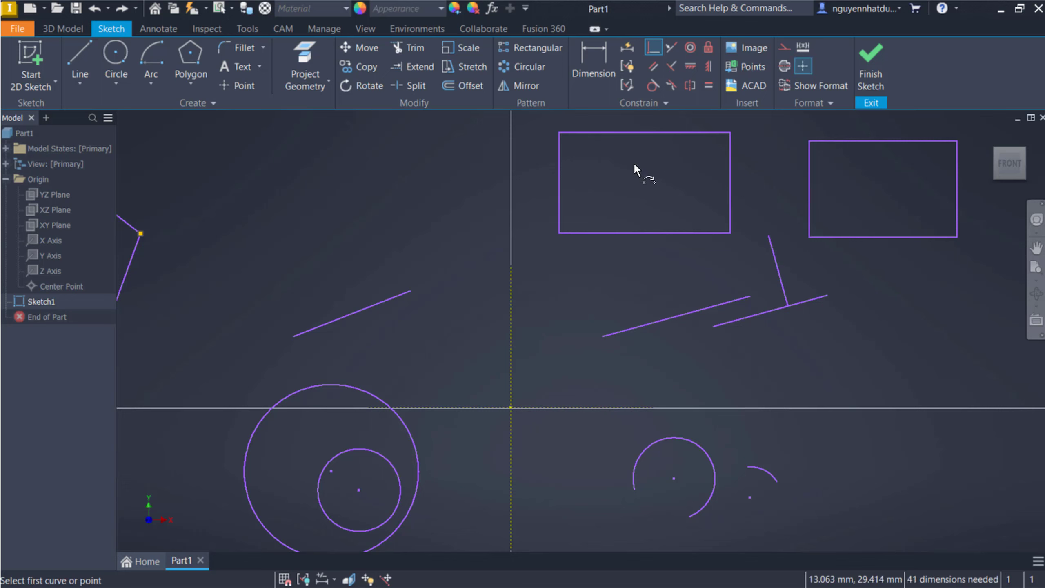
pyautogui.click(601, 337)
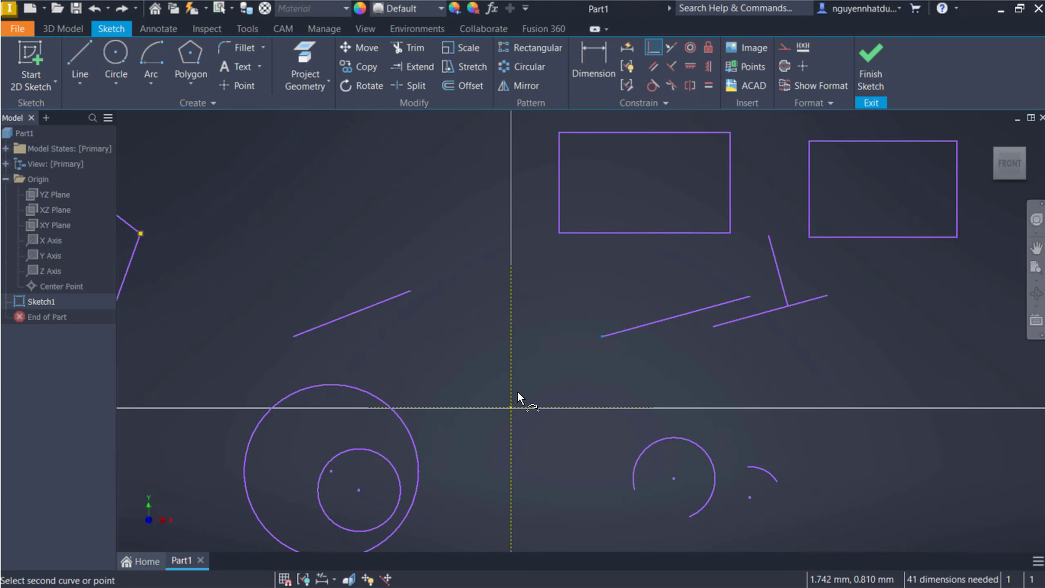
pyautogui.click(609, 409)
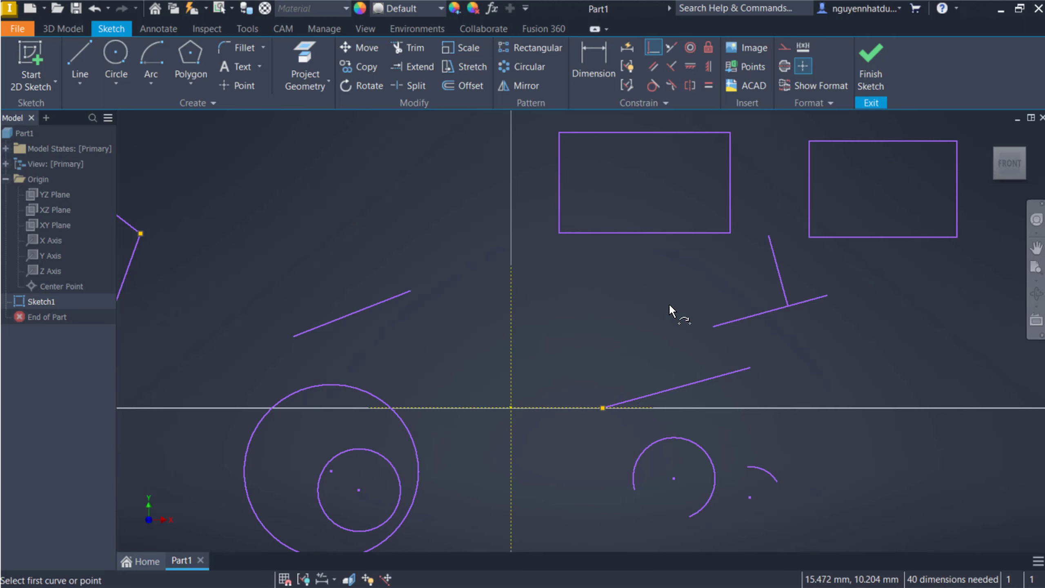
pyautogui.press('Escape')
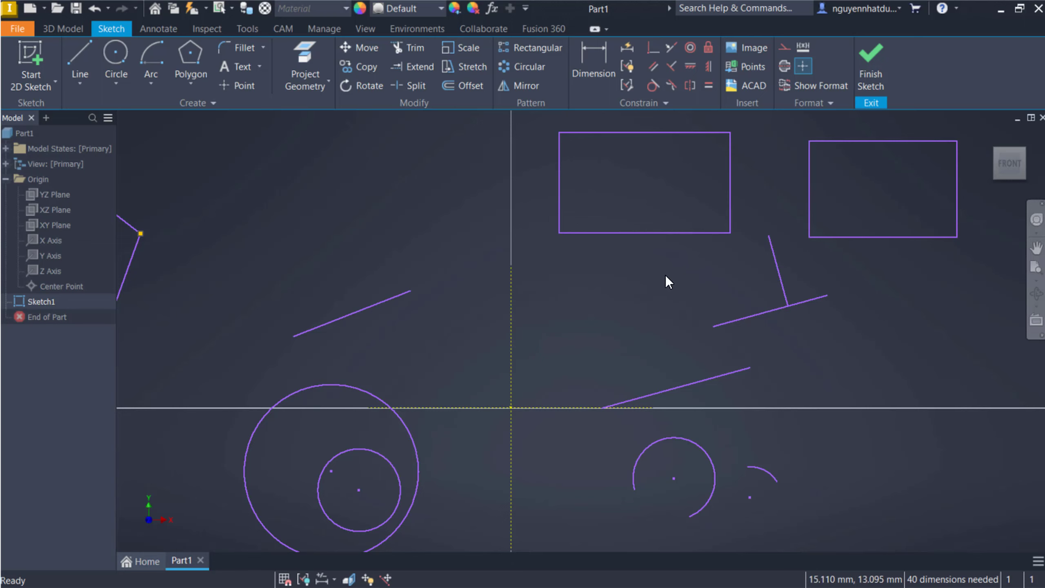
pyautogui.hotkey('ctrl', 'z')
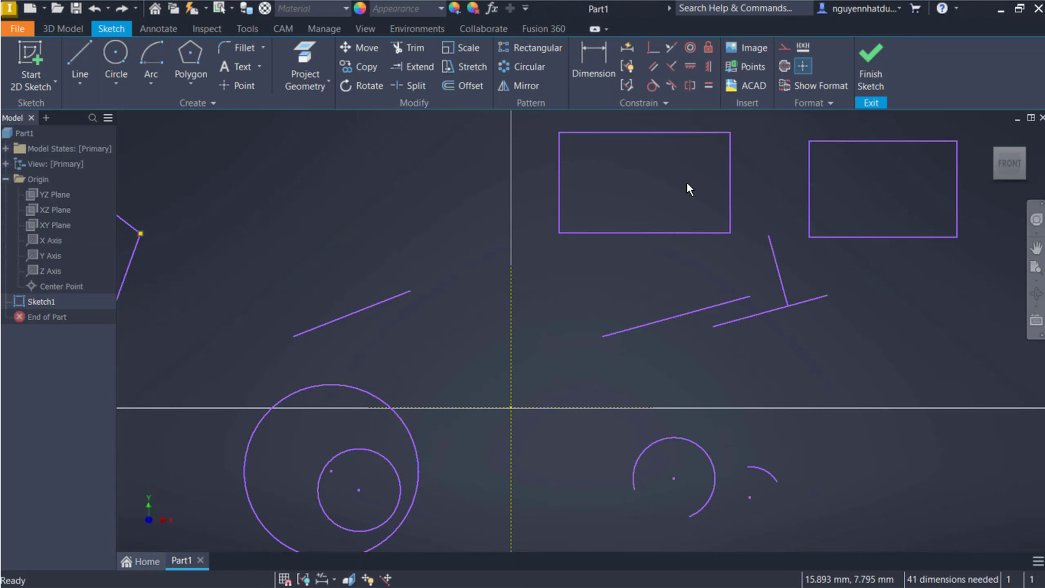
# Apply the Horizontal constraint to the upper-left slanted line, then exit the constraint tool.
pyautogui.click(693, 69)
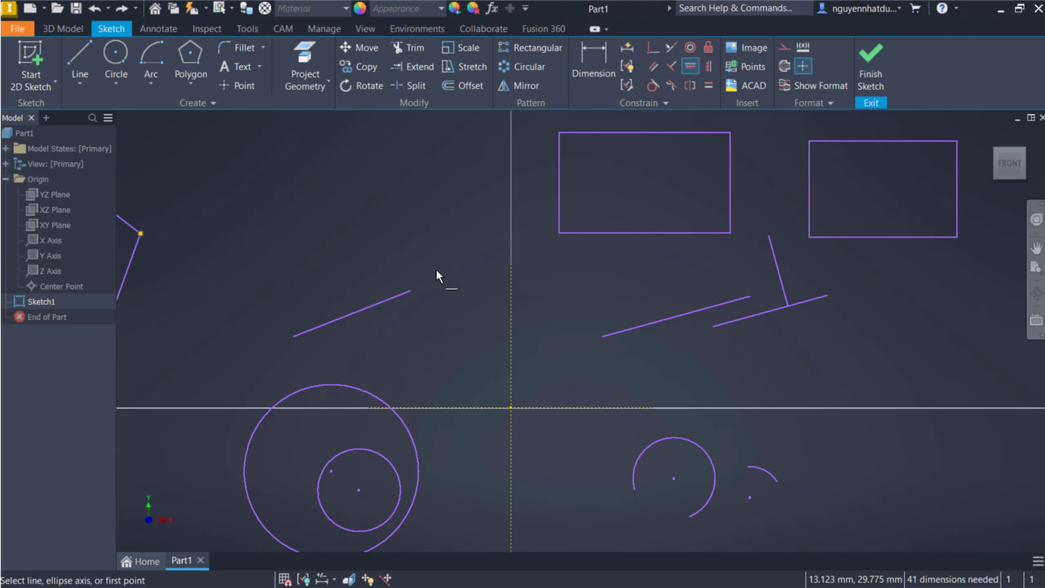
pyautogui.click(396, 295)
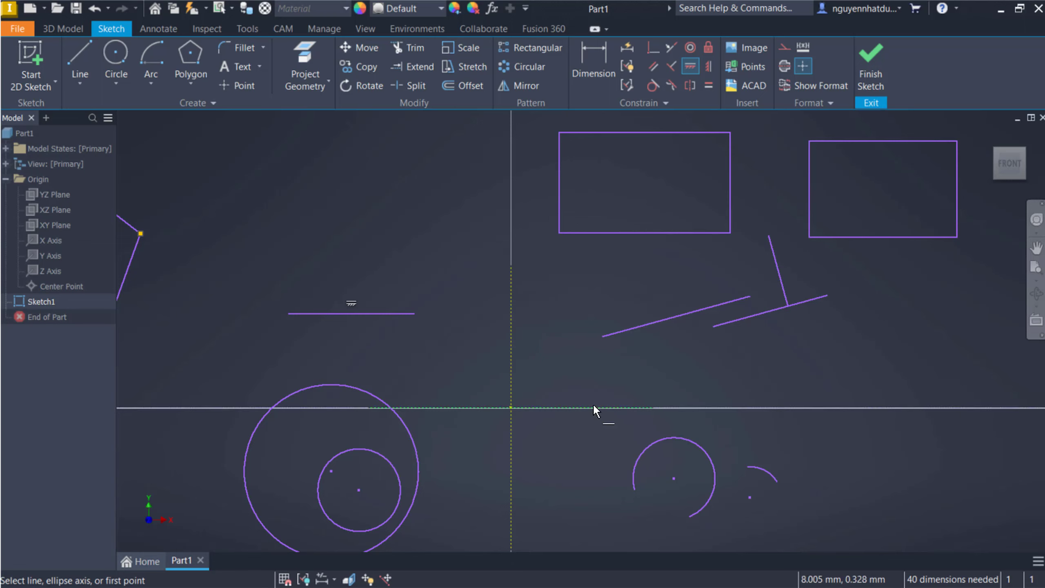
pyautogui.press('Escape')
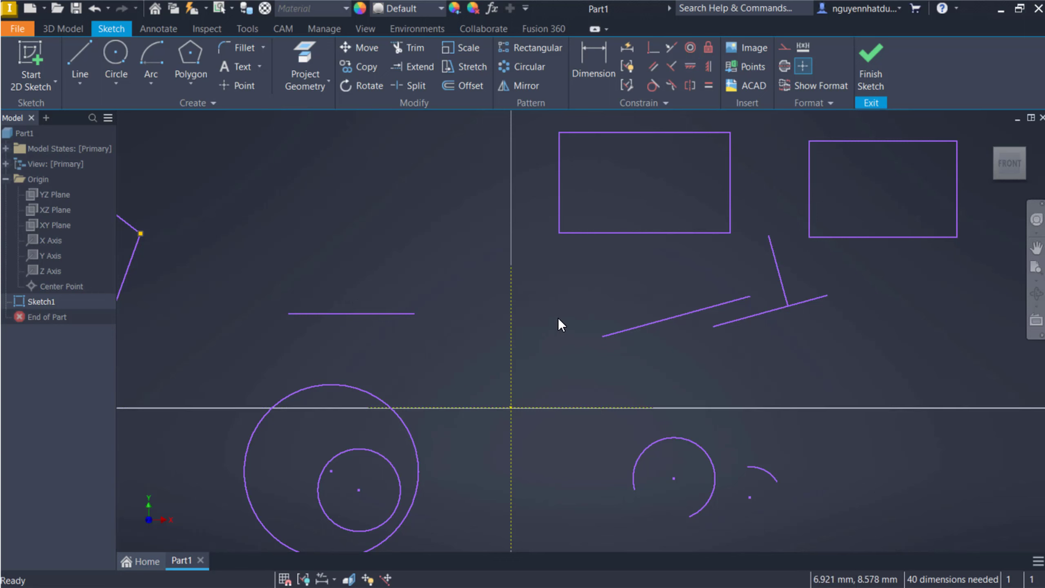
# Draw a new line crossing the right slanted line down toward the lower right.
pyautogui.rightClick(433, 208)
pyautogui.click(436, 168)
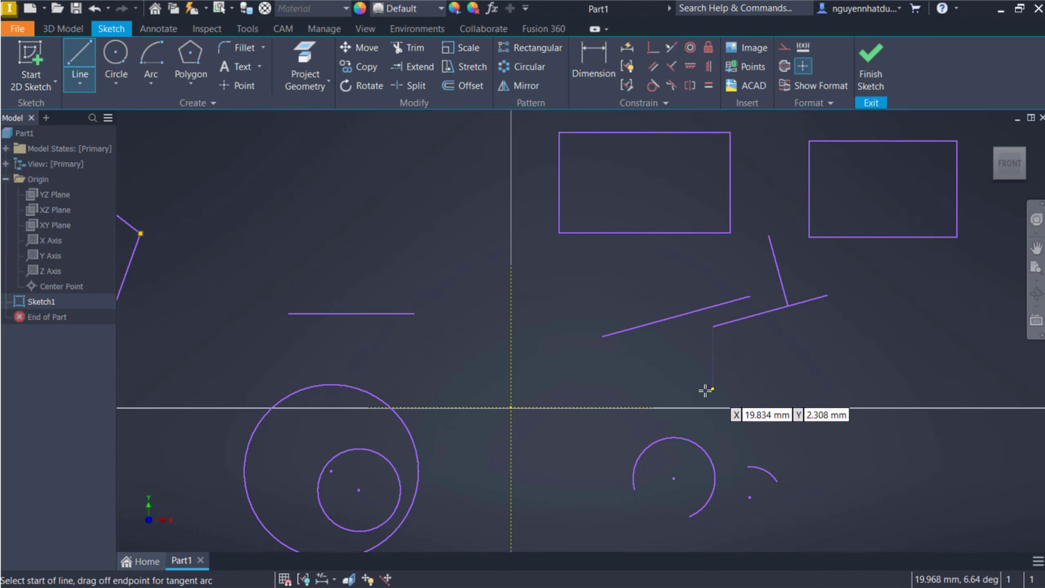
pyautogui.click(603, 282)
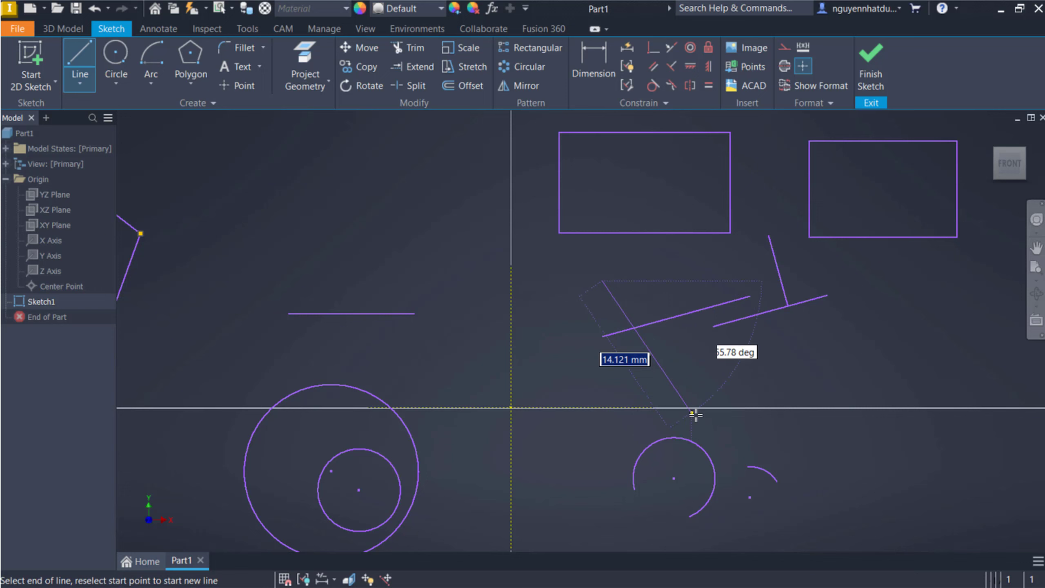
pyautogui.click(675, 393)
pyautogui.press('Escape')
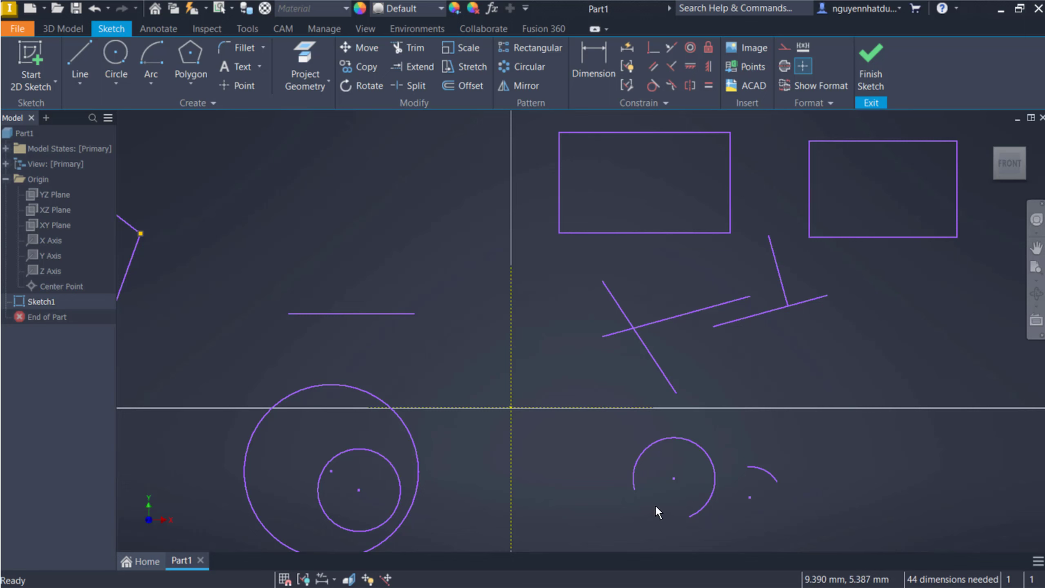
# Apply a Vertical constraint so the new line stands upright.
pyautogui.click(709, 66)
pyautogui.click(662, 373)
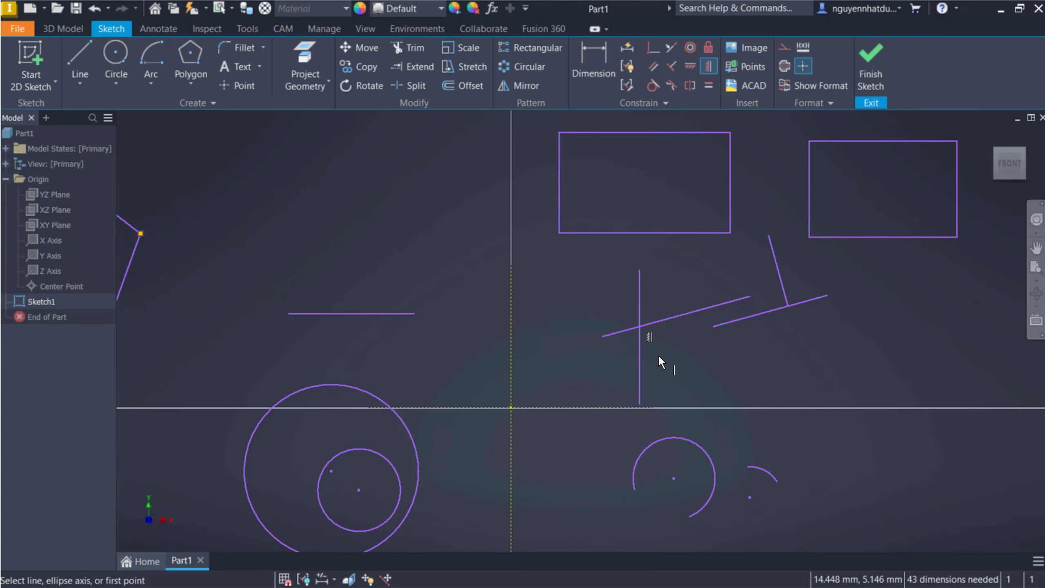
pyautogui.press('Escape')
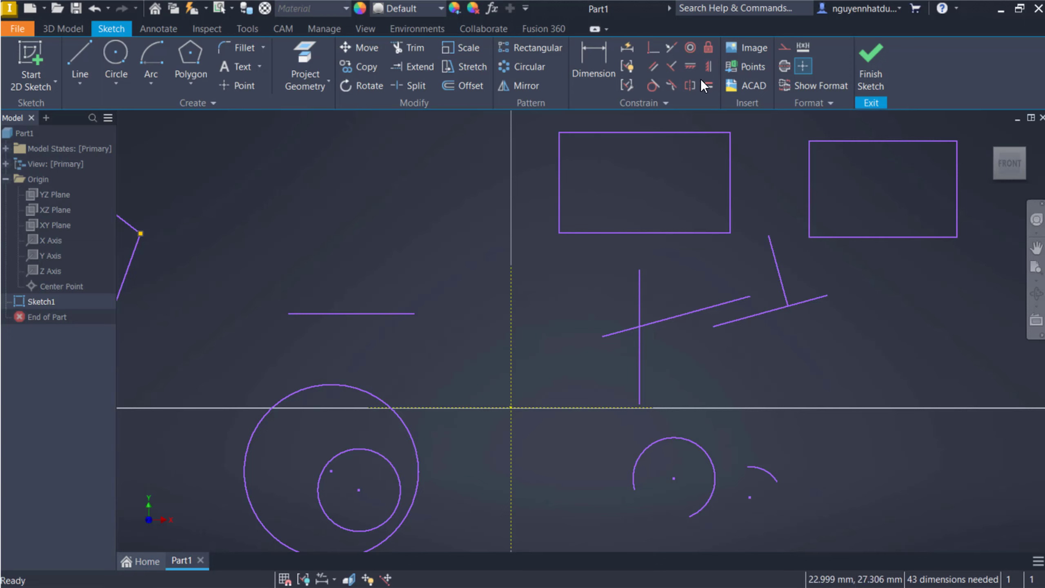
# Apply a Concentric constraint centring the small inner circle on the large outer circle.
pyautogui.click(686, 54)
pyautogui.moveTo(487, 359)
pyautogui.mouseDown(button='middle')
pyautogui.moveTo(525, 333)
pyautogui.moveTo(556, 336)
pyautogui.mouseUp(button='middle')
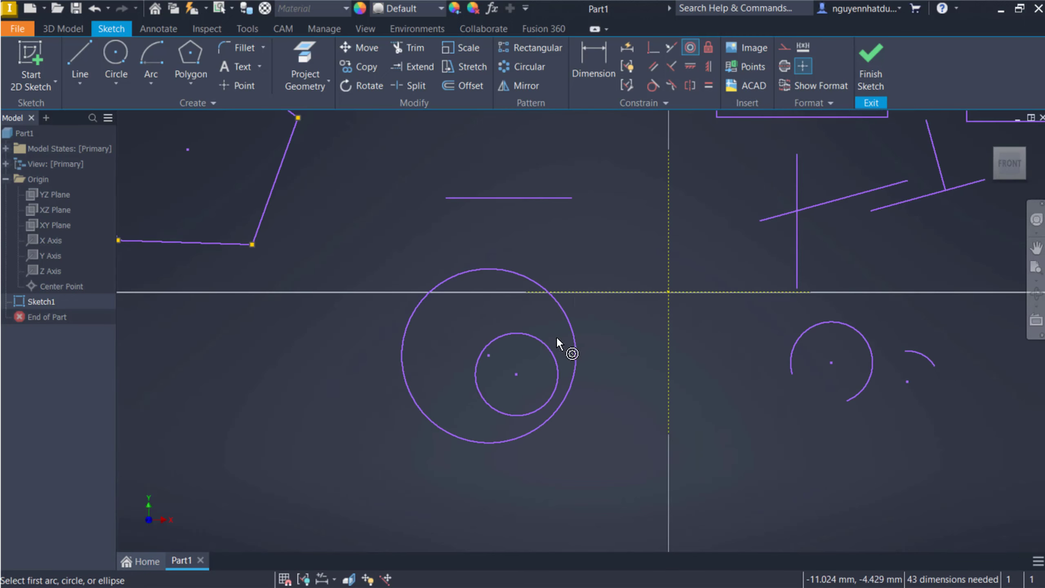
pyautogui.moveTo(415, 264)
pyautogui.mouseDown(button='middle')
pyautogui.moveTo(532, 439)
pyautogui.moveTo(507, 277)
pyautogui.mouseUp(button='middle')
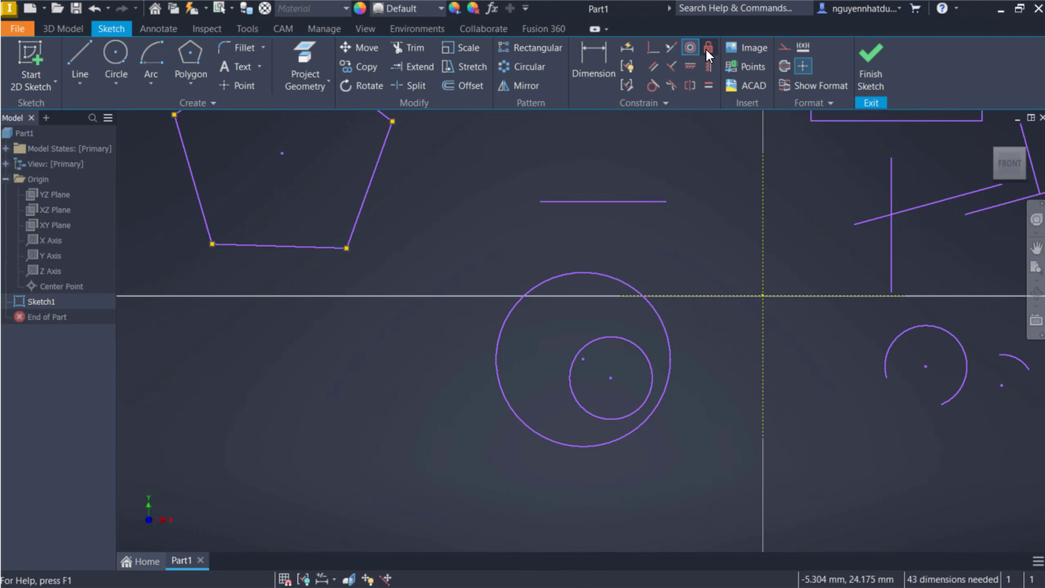
pyautogui.click(694, 45)
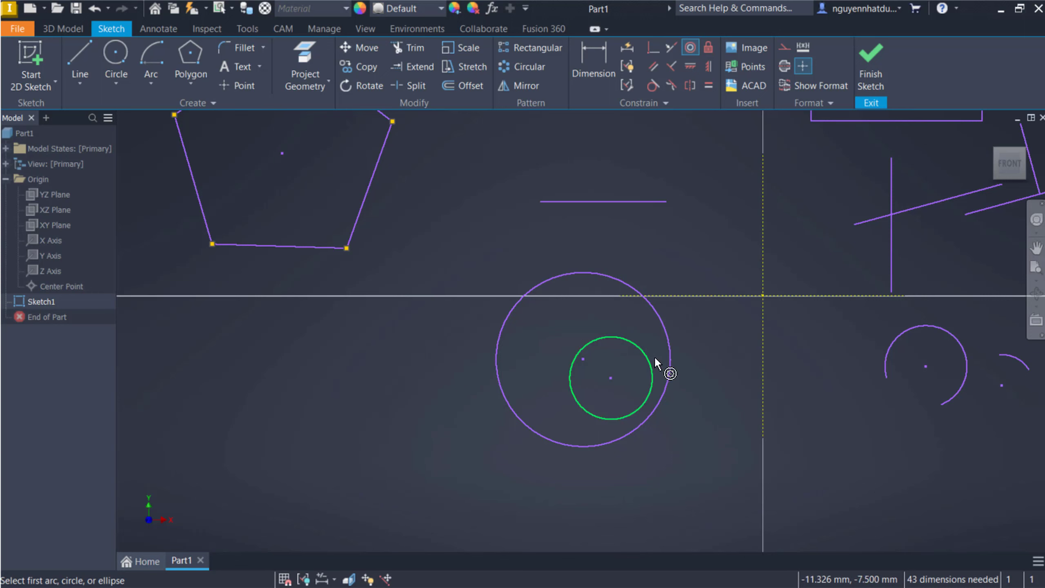
pyautogui.click(669, 345)
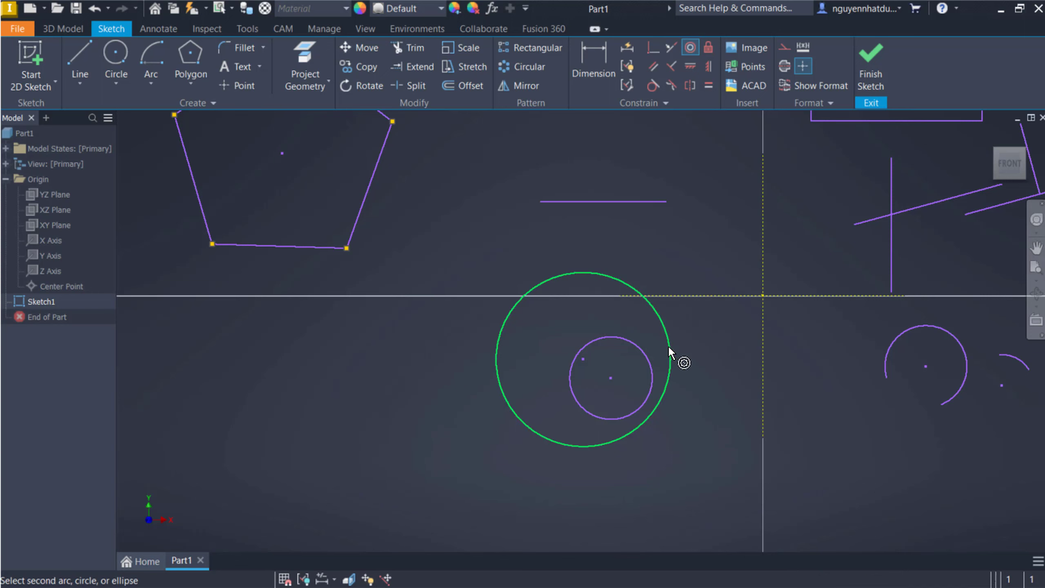
pyautogui.click(649, 375)
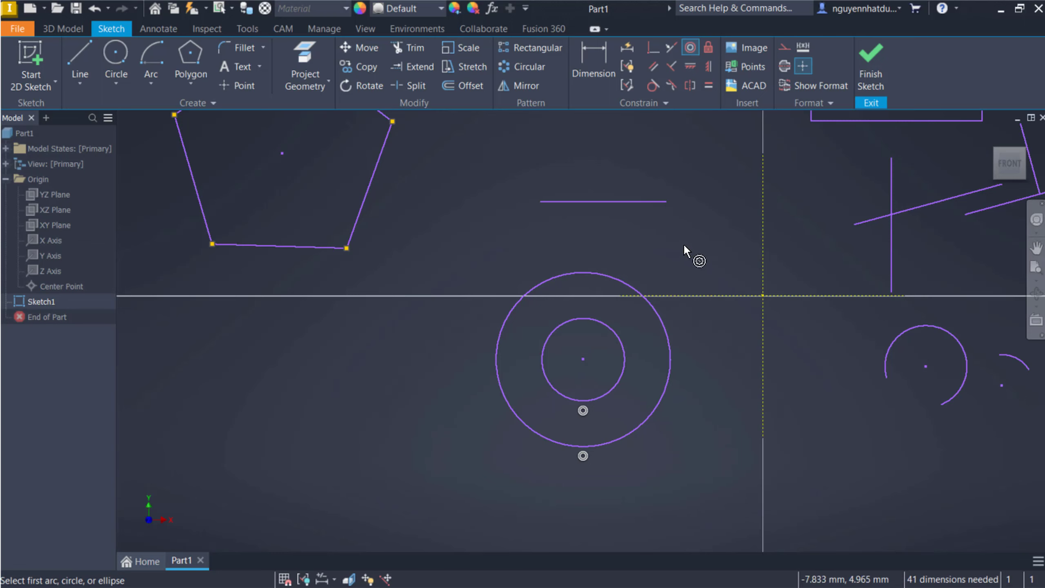
# Draw a diagonal line from below-left of the large circle to above its left side.
pyautogui.press('Escape')
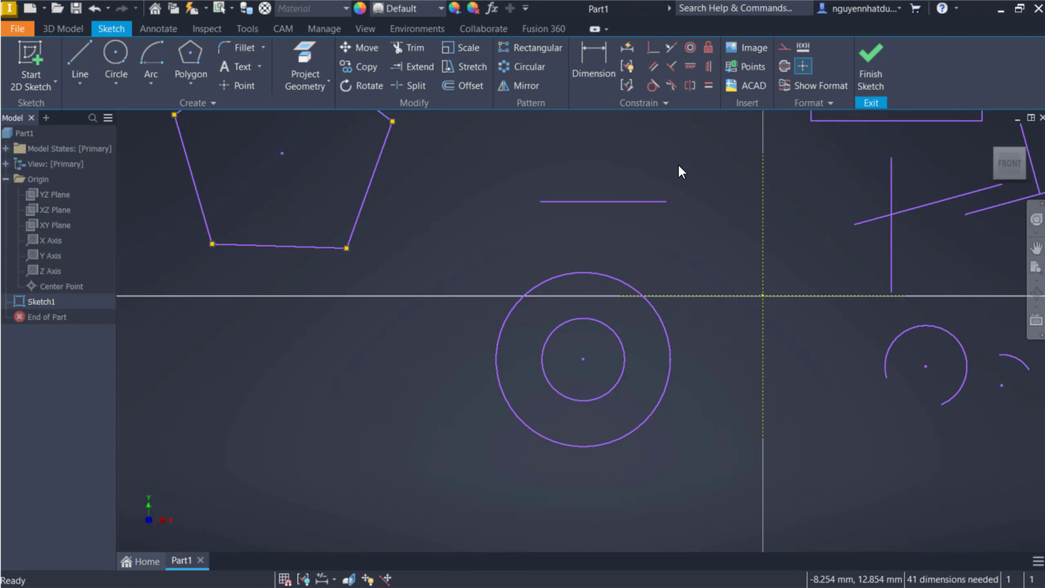
pyautogui.rightClick(407, 453)
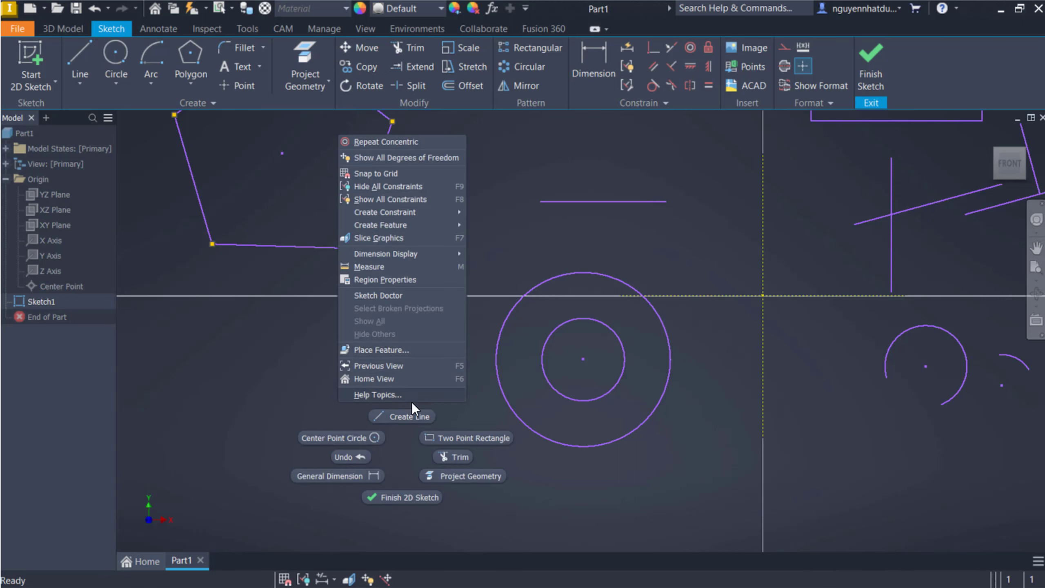
pyautogui.click(408, 414)
pyautogui.click(378, 494)
pyautogui.click(465, 331)
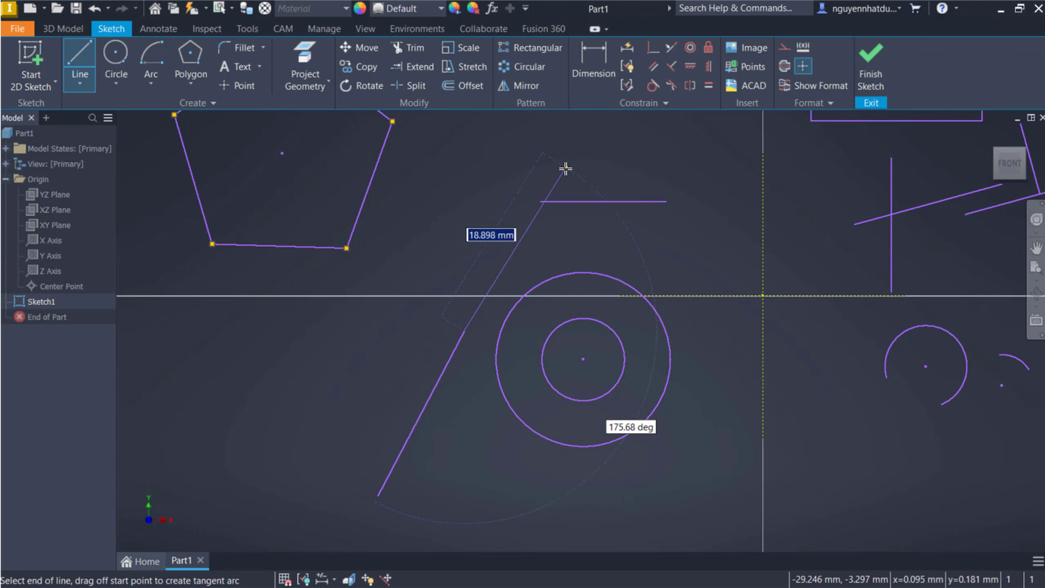
pyautogui.press('Escape')
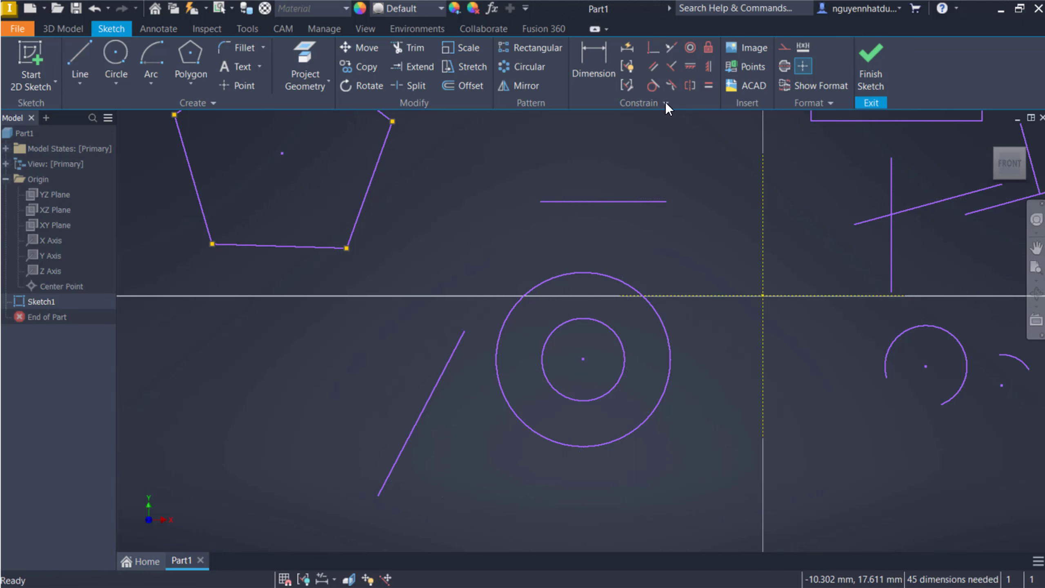
# Make the diagonal line tangent to the large circle.
pyautogui.click(655, 77)
pyautogui.click(456, 352)
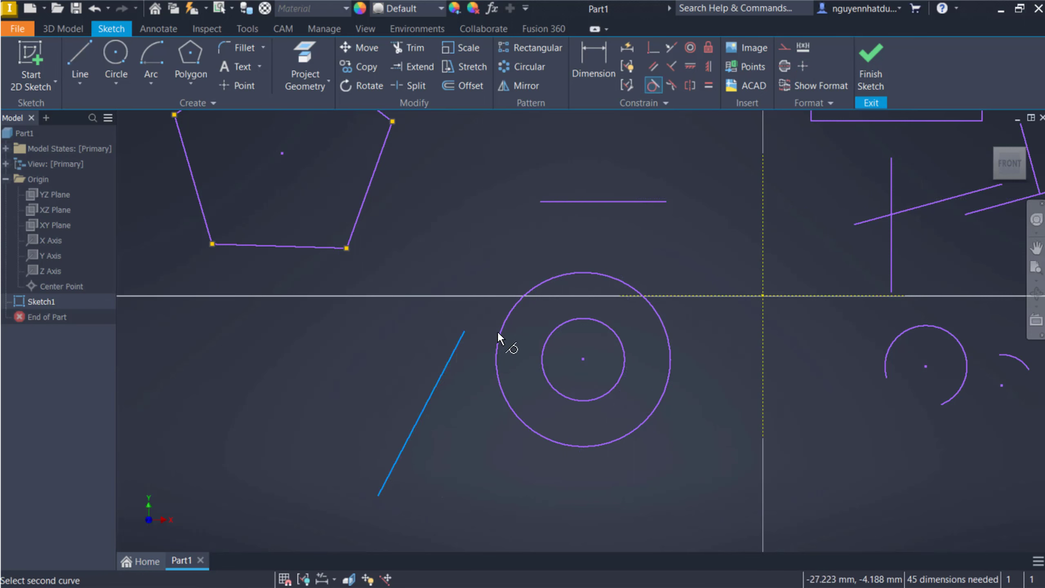
pyautogui.click(503, 329)
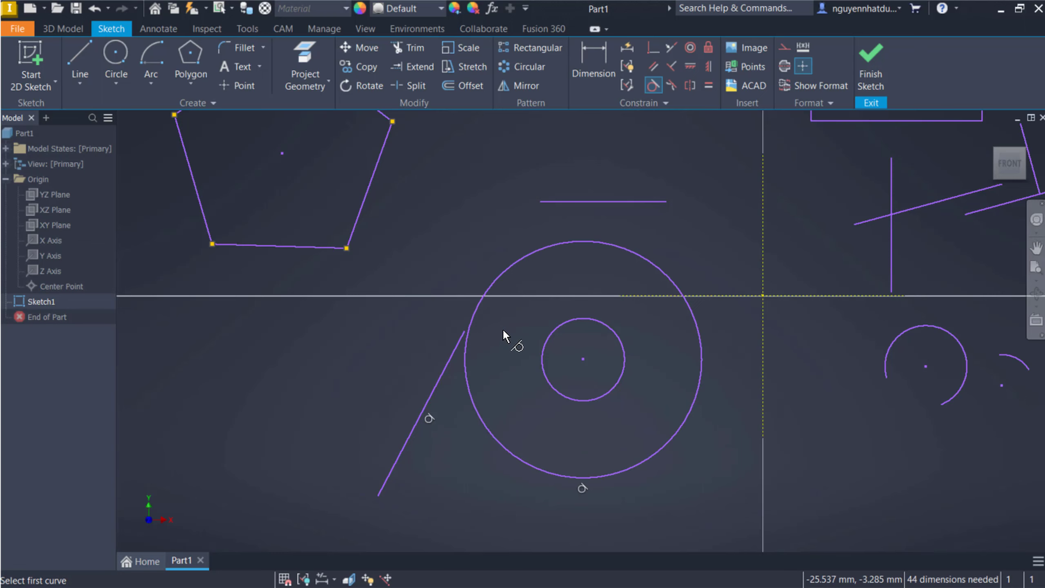
pyautogui.press('Escape')
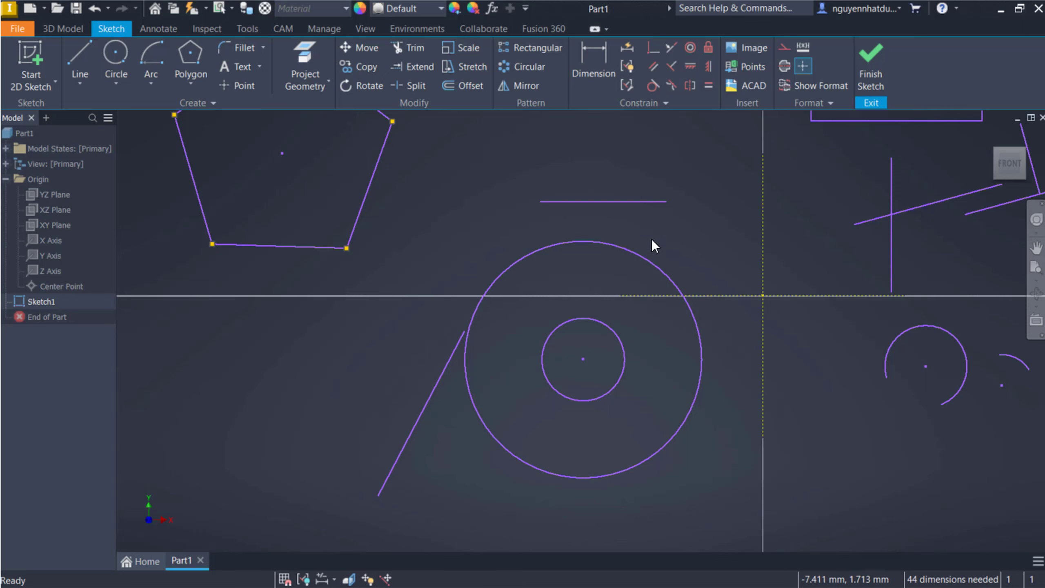
# Extend the diagonal line to meet the large circle, then zoom out to the whole sketch.
pyautogui.click(423, 66)
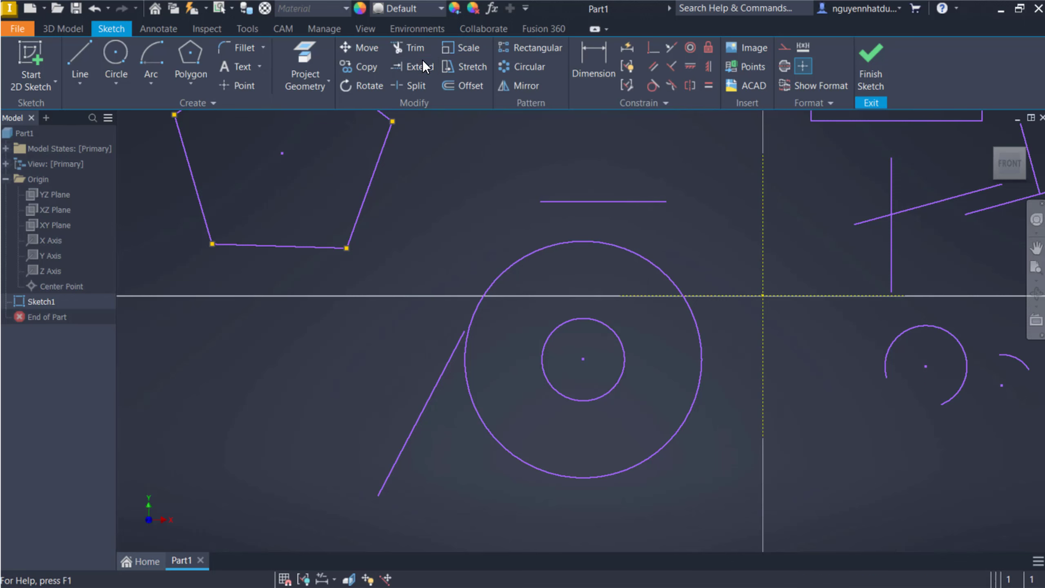
pyautogui.click(447, 366)
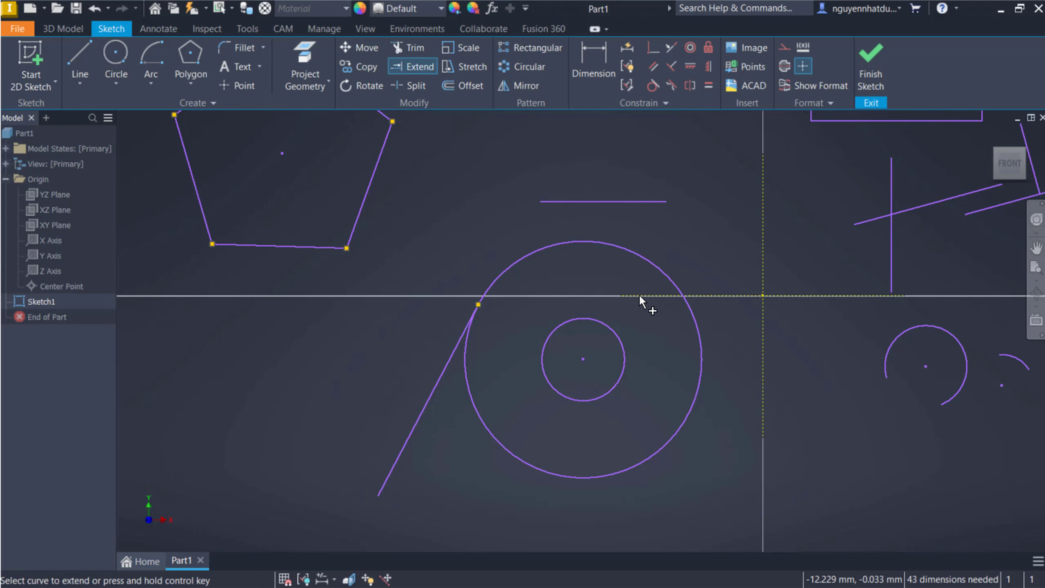
pyautogui.press('Escape')
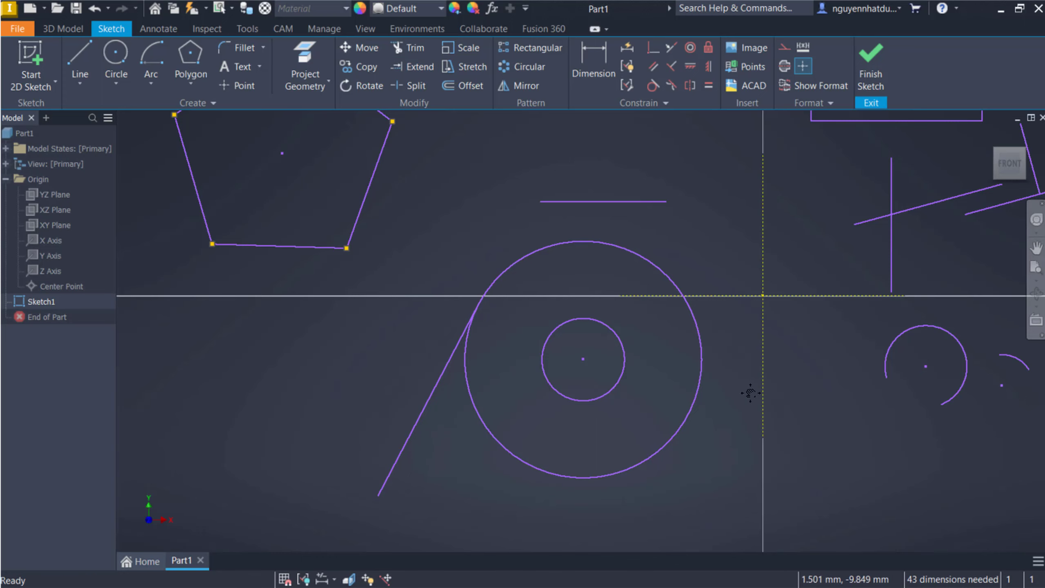
pyautogui.scroll(-2, 703, 349)
pyautogui.moveTo(673, 251); pyautogui.dragTo(635, 270, button='middle')
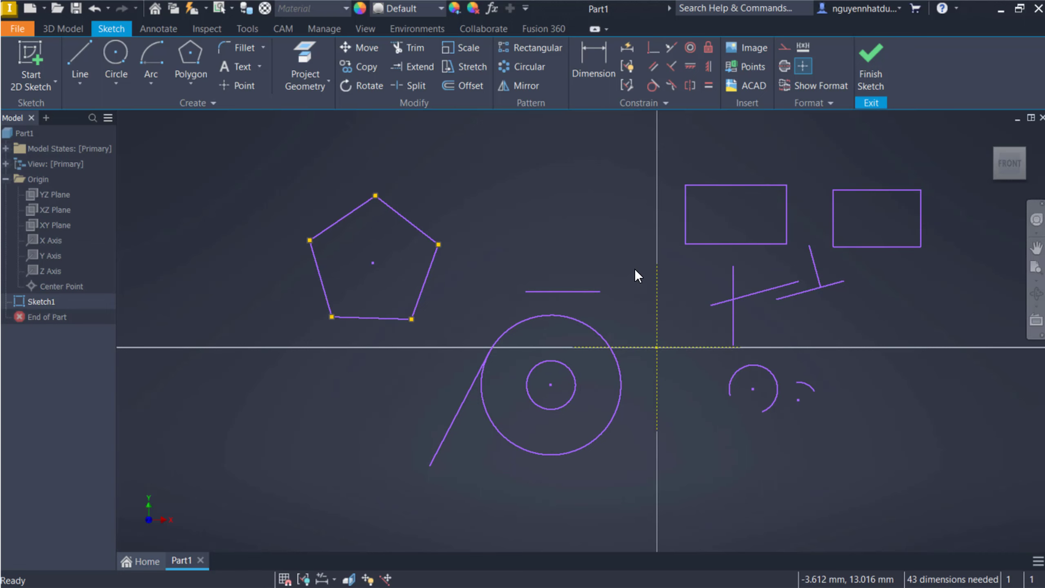
# Draw two vertical lines above the short horizontal line, the second one shorter.
pyautogui.rightClick(585, 186)
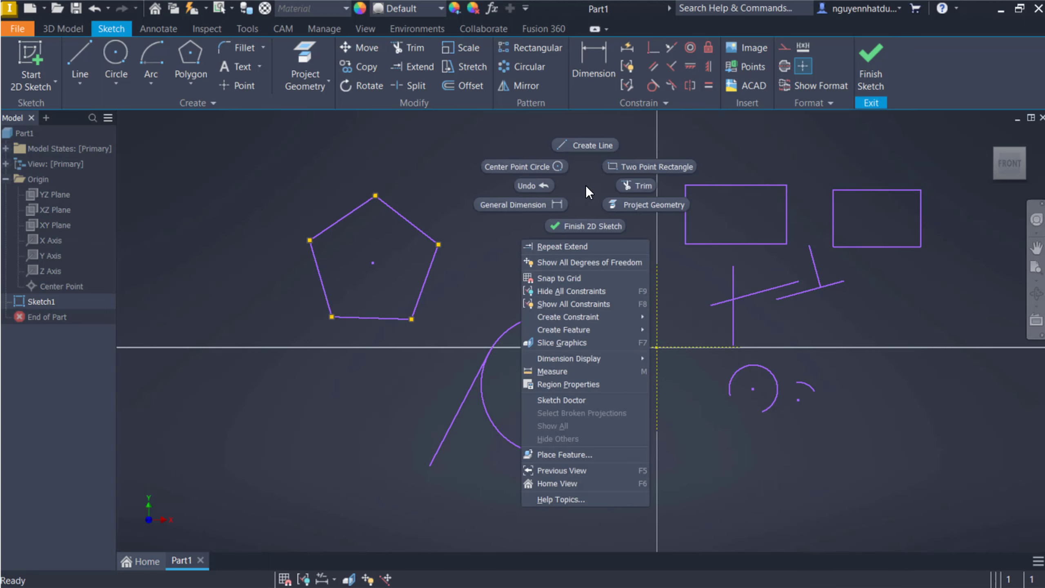
pyautogui.click(593, 146)
pyautogui.click(551, 163)
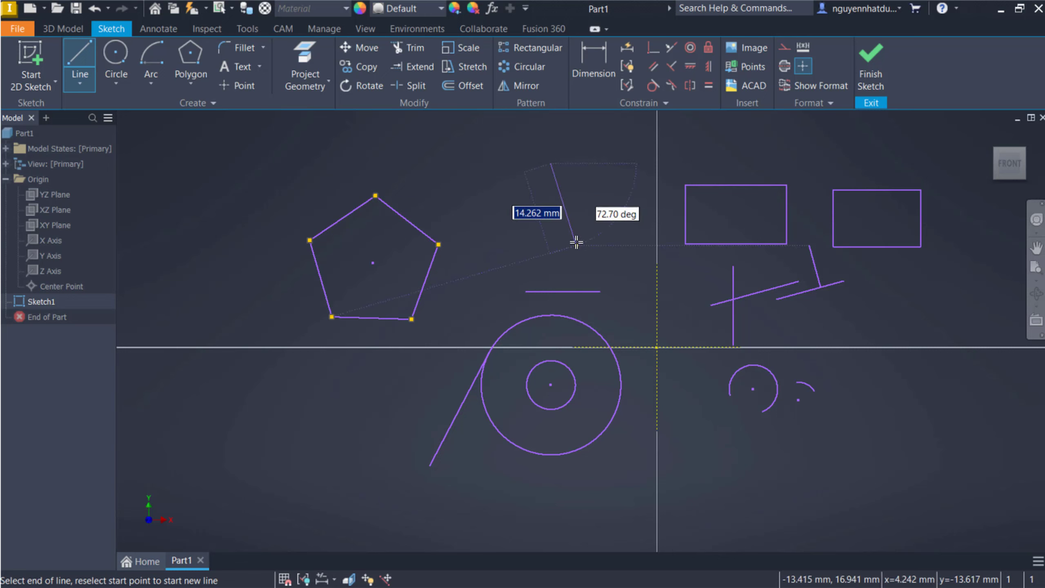
pyautogui.click(552, 235)
pyautogui.press('Escape')
pyautogui.press('Escape')
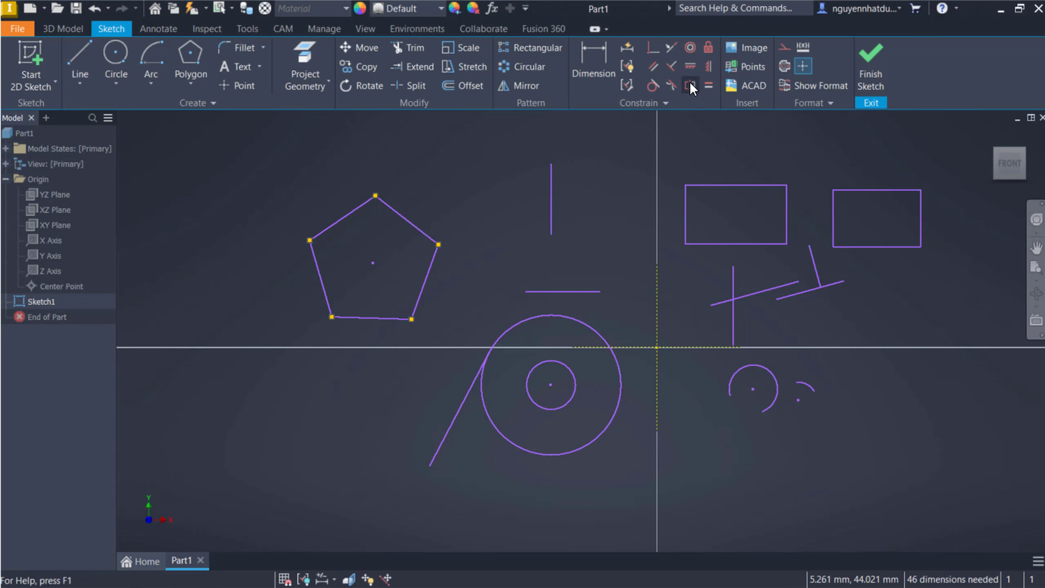
pyautogui.rightClick(591, 161)
pyautogui.click(596, 123)
pyautogui.click(612, 171)
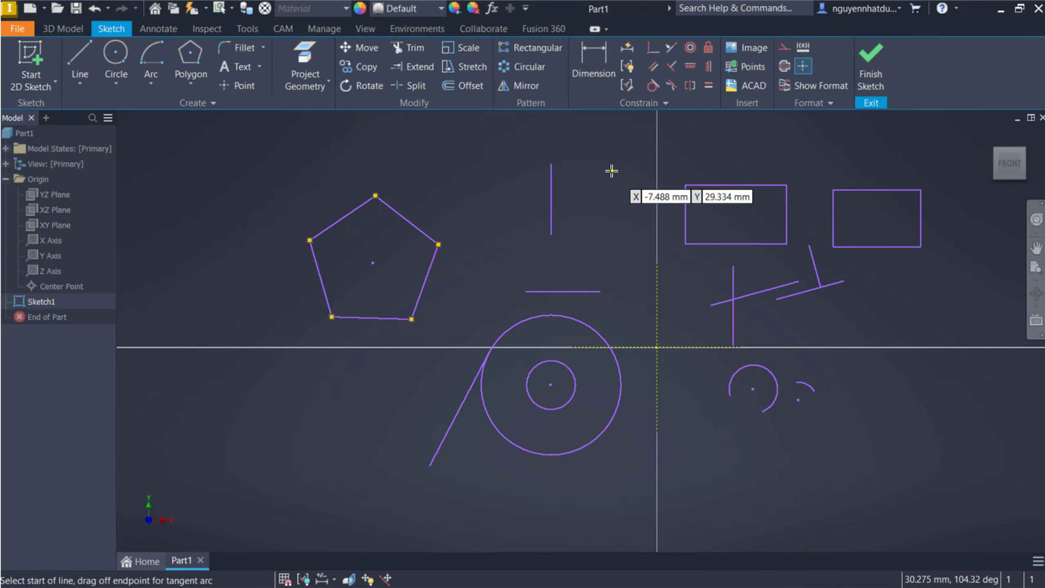
pyautogui.click(614, 213)
pyautogui.press('Escape')
# Constrain the two new vertical lines to equal length.
pyautogui.scroll(3, 637, 233)
pyautogui.scroll(-5, 638, 232)
pyautogui.press('F2')
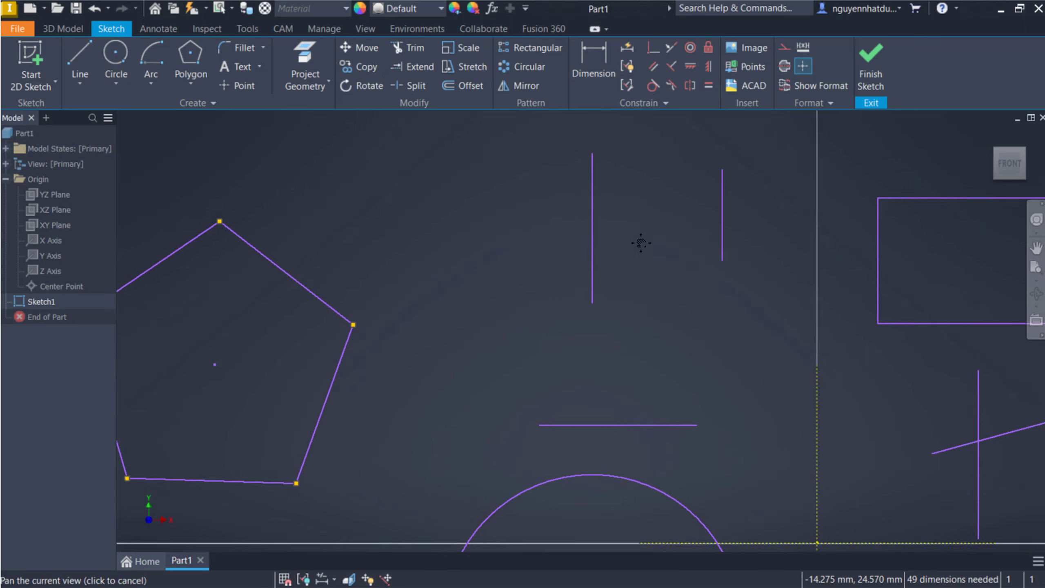
pyautogui.moveTo(640, 243); pyautogui.dragTo(636, 264)
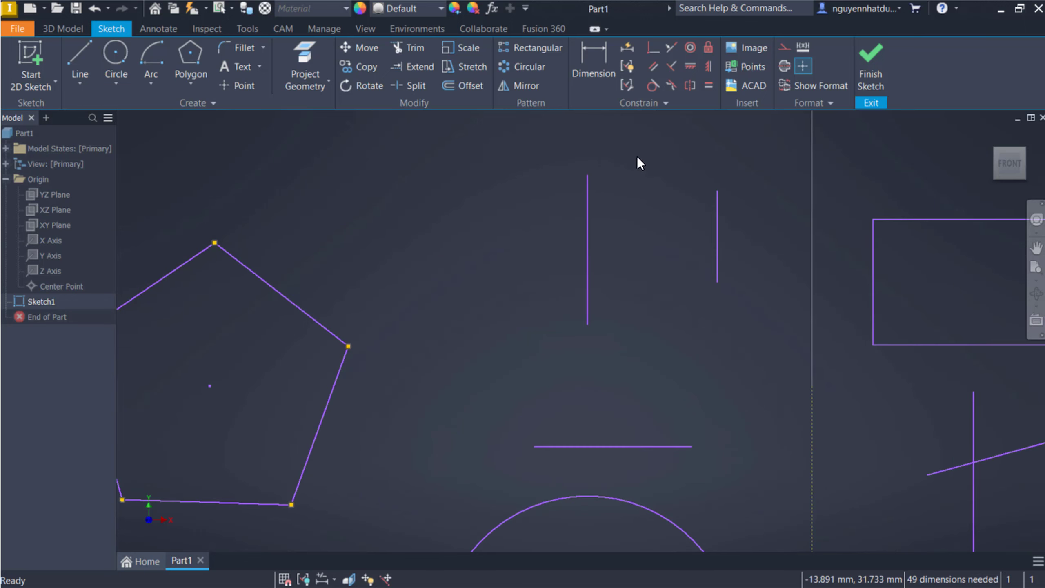
pyautogui.click(709, 84)
pyautogui.click(592, 242)
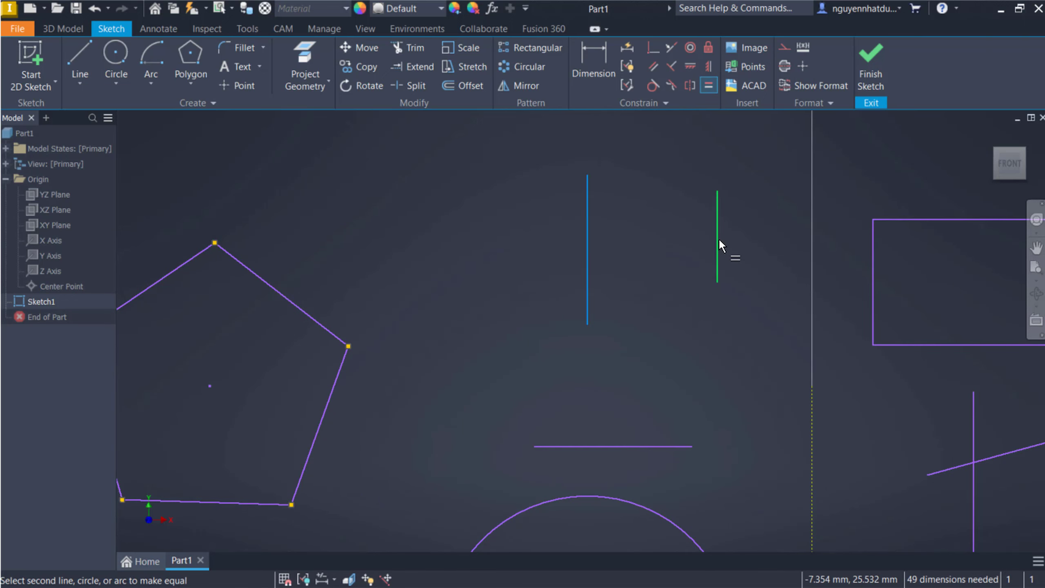
pyautogui.click(718, 243)
pyautogui.press('Escape')
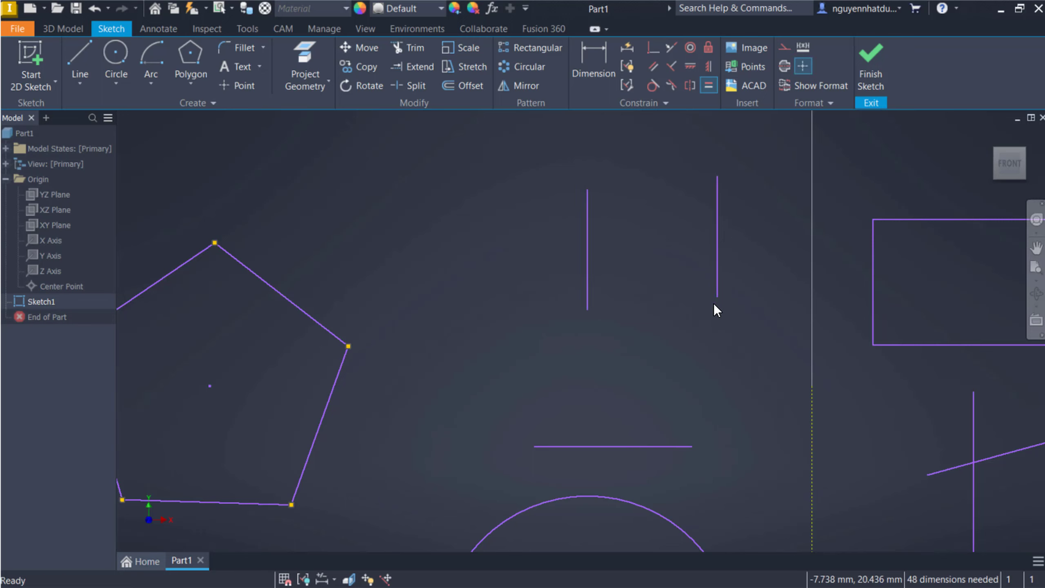
pyautogui.scroll(-5, 626, 341)
pyautogui.scroll(5, 625, 341)
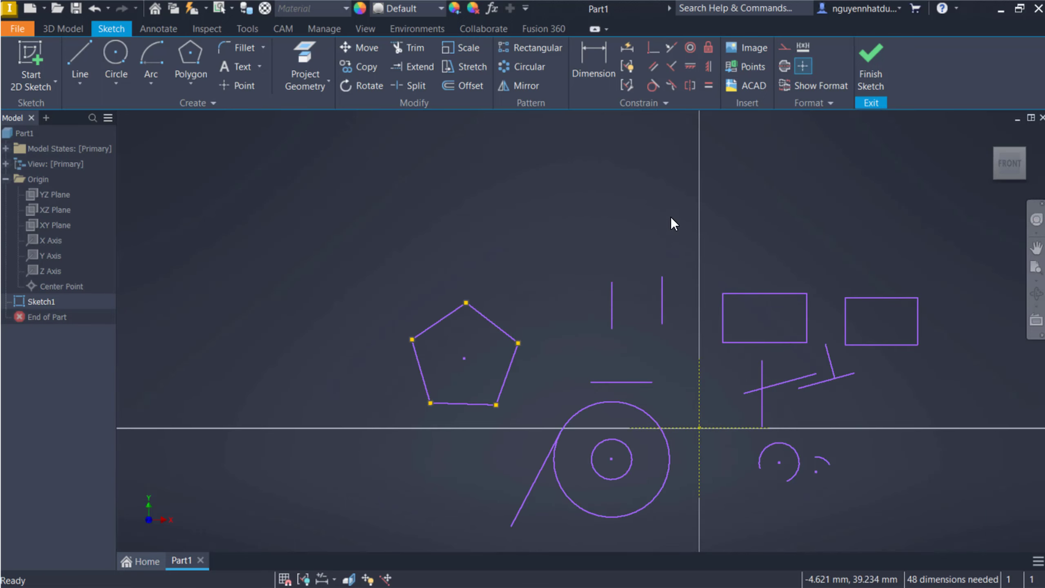
# Draw two center-point circles side by side above the pentagon.
pyautogui.rightClick(639, 199)
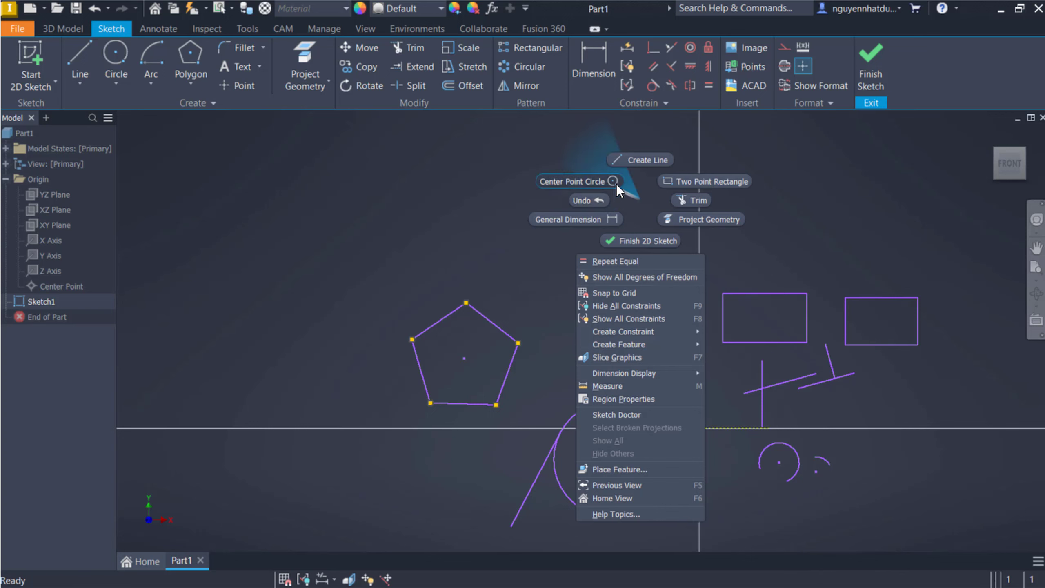
pyautogui.click(563, 179)
pyautogui.click(554, 242)
pyautogui.click(581, 213)
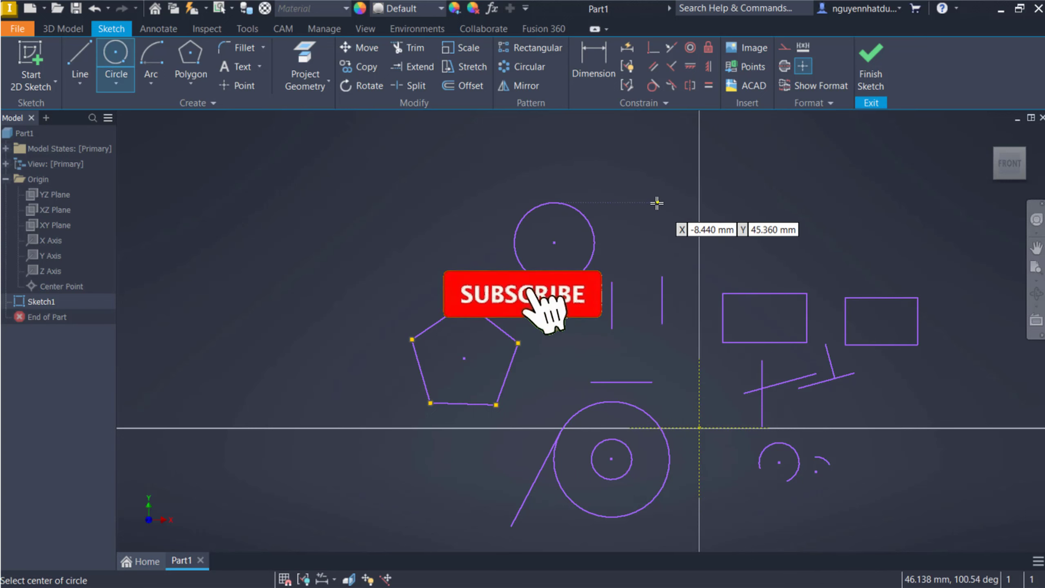
pyautogui.click(657, 202)
pyautogui.click(685, 216)
pyautogui.press('Escape')
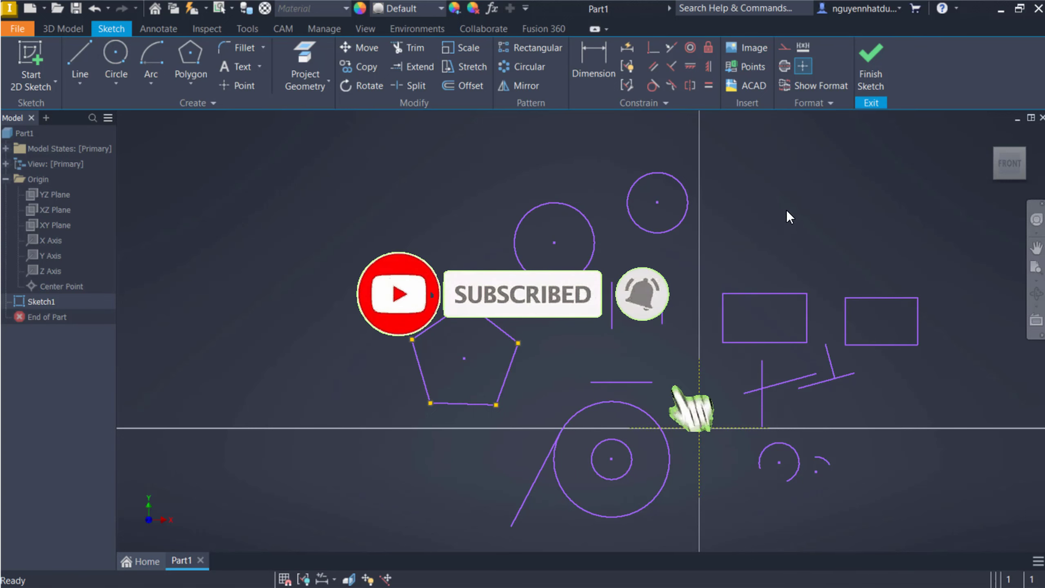
# Draw a small two-point rectangle to the right of the circles.
pyautogui.rightClick(786, 209)
pyautogui.click(812, 192)
pyautogui.click(797, 202)
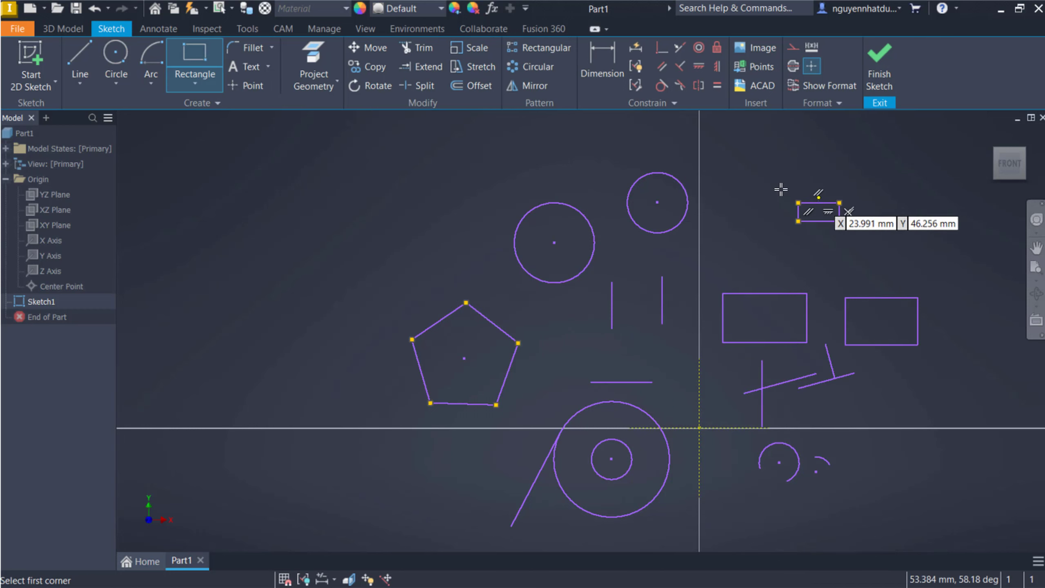
pyautogui.click(839, 222)
pyautogui.press('Escape')
# Make the two upper circles equal in size.
pyautogui.click(716, 85)
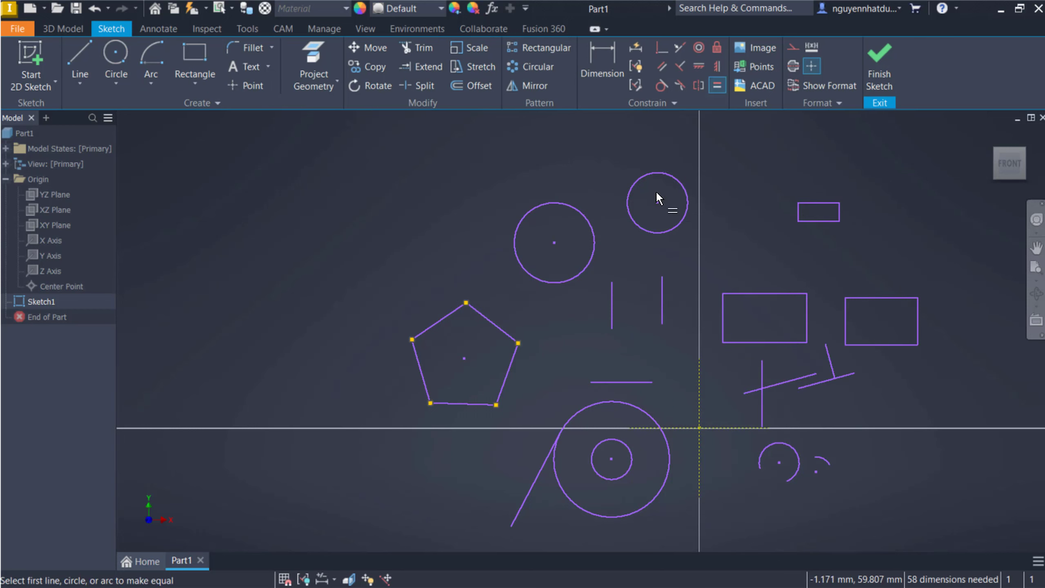
pyautogui.click(597, 245)
pyautogui.click(651, 233)
pyautogui.scroll(5, 794, 264)
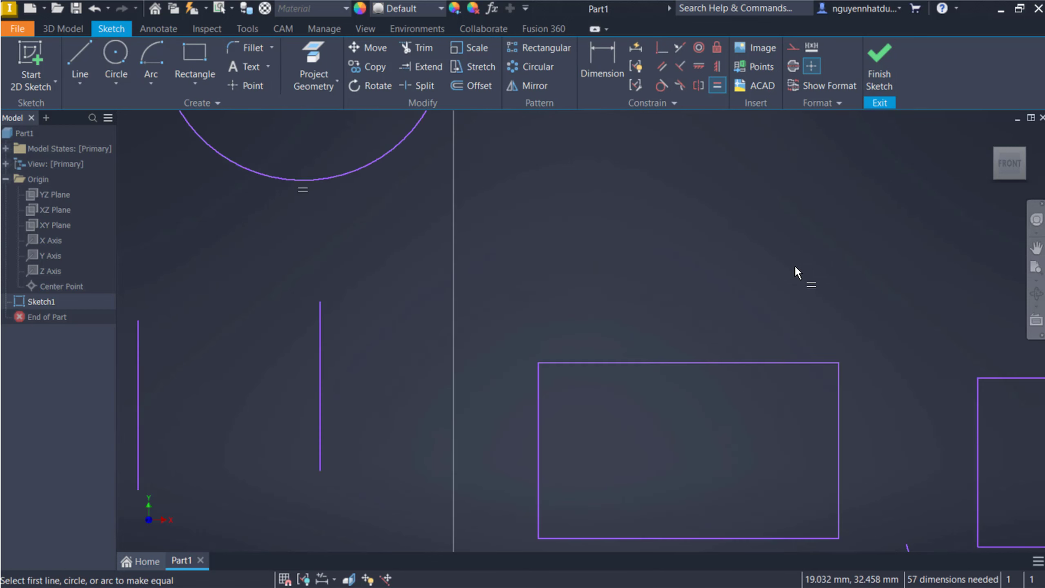
pyautogui.scroll(-2, 781, 280)
pyautogui.scroll(-2, 770, 292)
pyautogui.moveTo(770, 292); pyautogui.dragTo(645, 376, button='middle')
# Make the small rectangle's edges equal to the left rectangle's, then window-select the sketch.
pyautogui.click(636, 403)
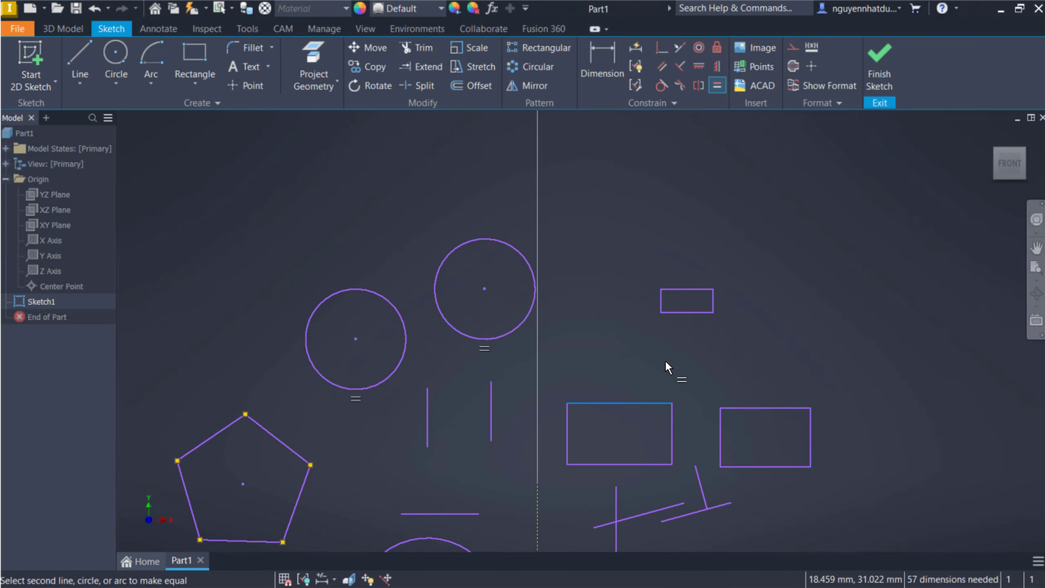
pyautogui.click(686, 312)
pyautogui.moveTo(624, 373)
pyautogui.mouseDown(button='middle')
pyautogui.moveTo(710, 296)
pyautogui.moveTo(692, 342)
pyautogui.moveTo(628, 376)
pyautogui.mouseUp(button='middle')
pyautogui.click(750, 362)
pyautogui.click(732, 228)
pyautogui.scroll(3, 692, 341)
pyautogui.scroll(-3, 628, 375)
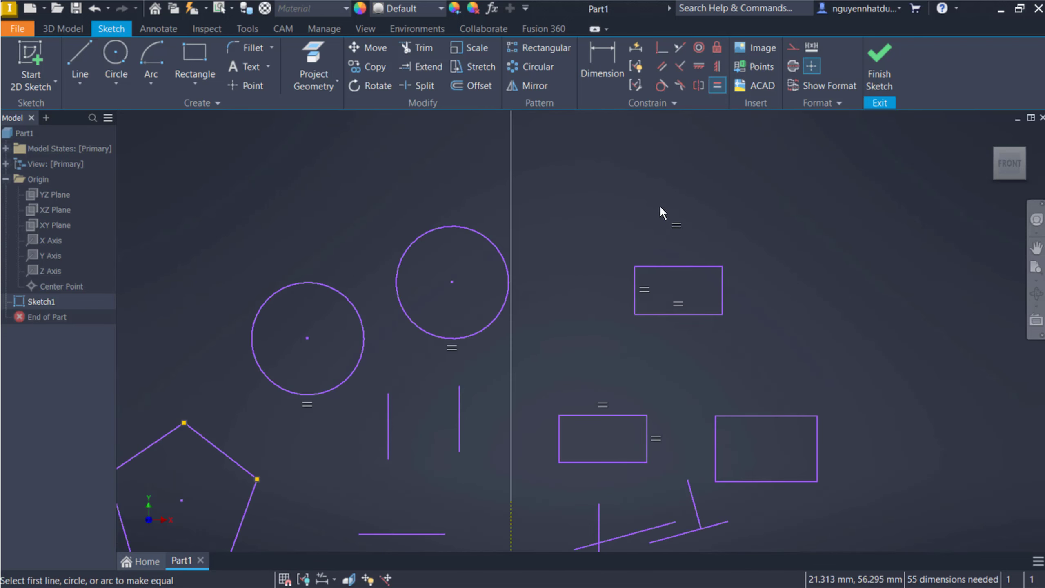
pyautogui.moveTo(583, 336); pyautogui.dragTo(639, 177, button='middle')
pyautogui.scroll(-3, 538, 343)
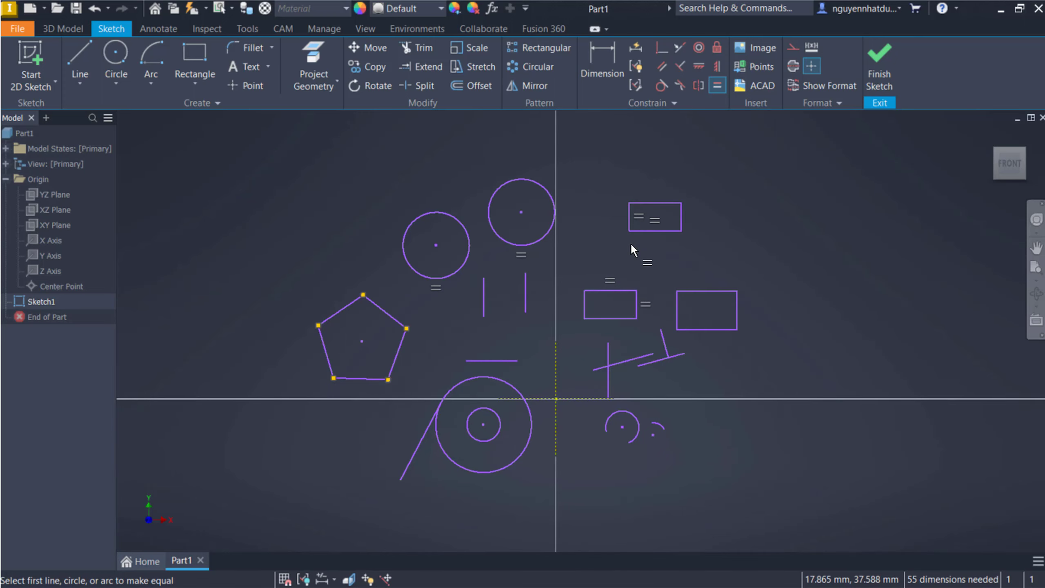
pyautogui.press('Escape')
pyautogui.moveTo(578, 413); pyautogui.dragTo(625, 330, button='middle')
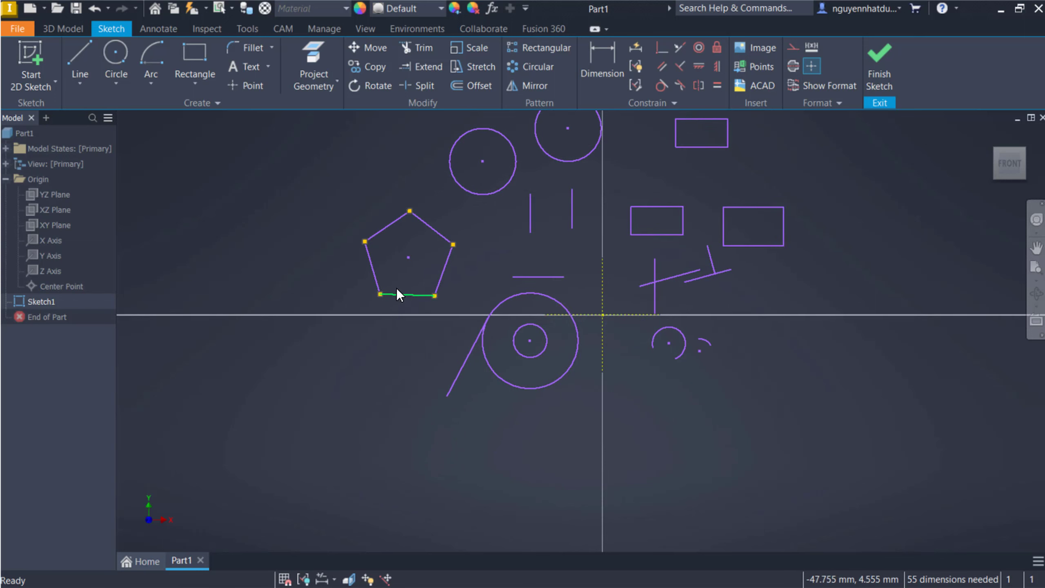
pyautogui.moveTo(346, 192); pyautogui.dragTo(737, 449)
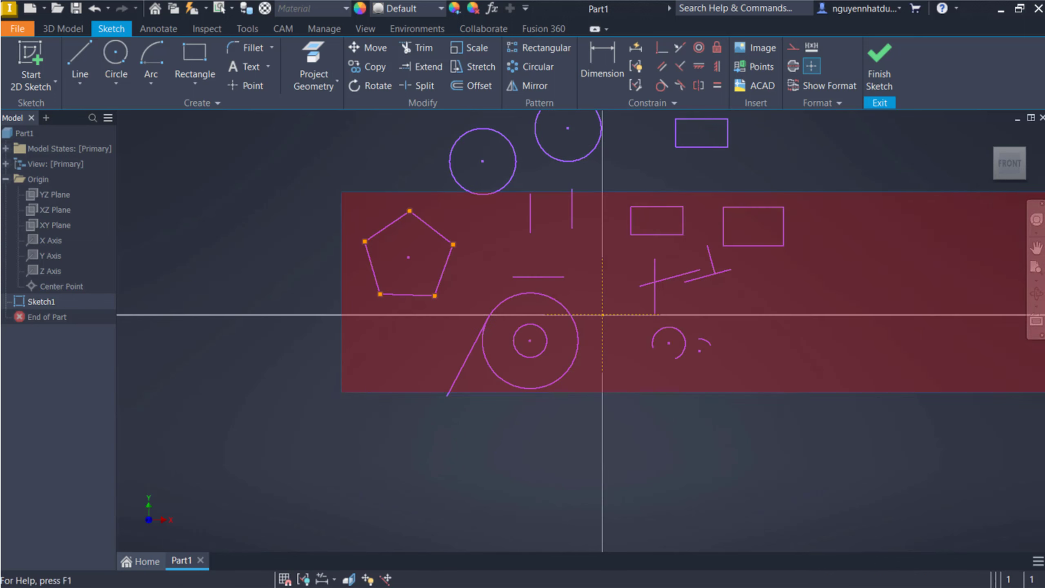
# Draw a short slanted line on the left near the sketch centre.
pyautogui.click(653, 424)
pyautogui.scroll(-5, 588, 323)
pyautogui.scroll(10, 589, 324)
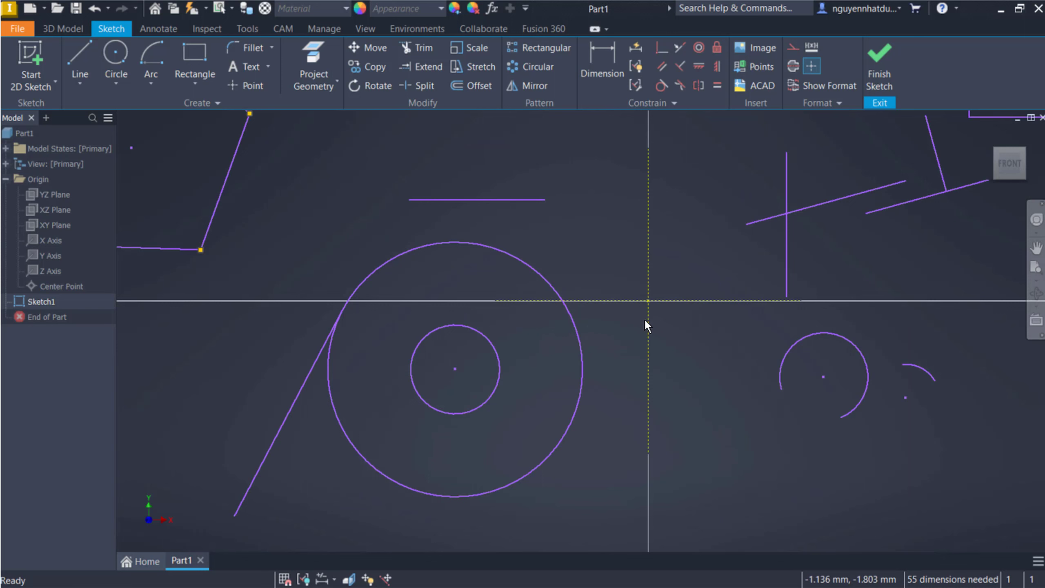
pyautogui.rightClick(736, 194)
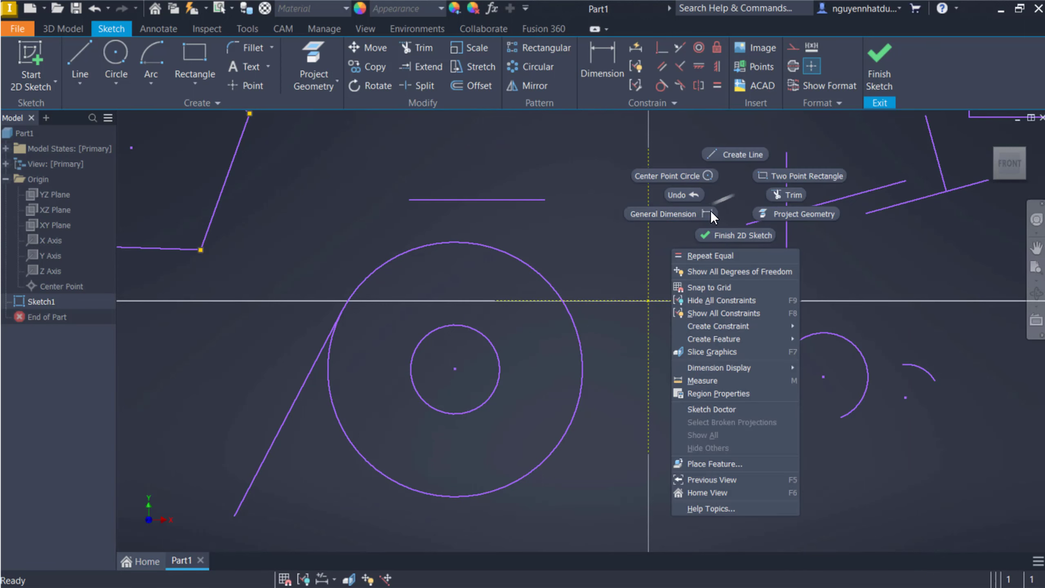
pyautogui.press('Escape')
pyautogui.moveTo(621, 178); pyautogui.dragTo(615, 215, button='middle')
pyautogui.rightClick(615, 215)
pyautogui.click(622, 176)
pyautogui.click(595, 228)
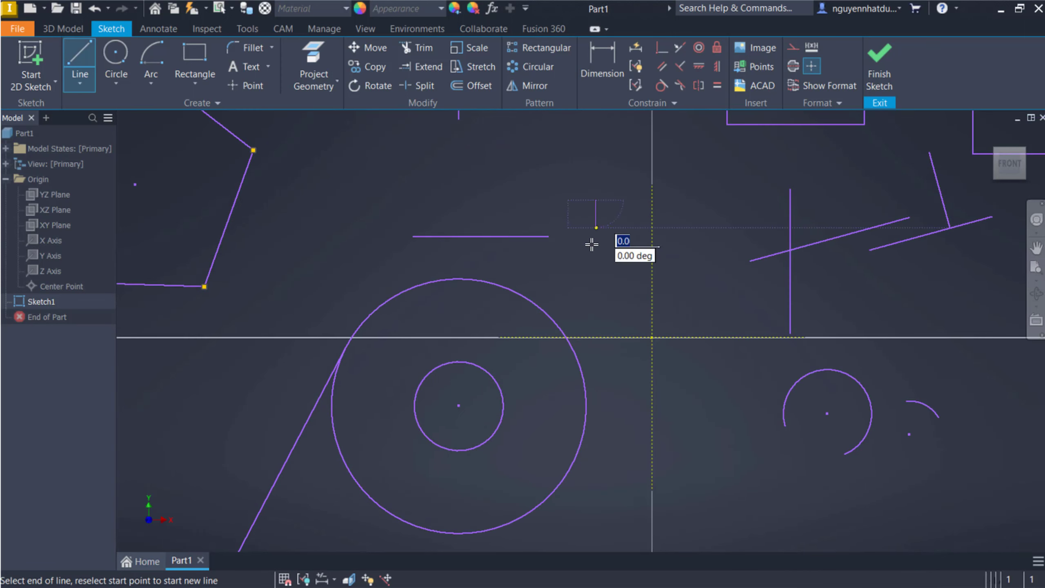
pyautogui.click(591, 249)
pyautogui.press('Escape')
# Draw a second short slanted line on the right.
pyautogui.rightClick(733, 191)
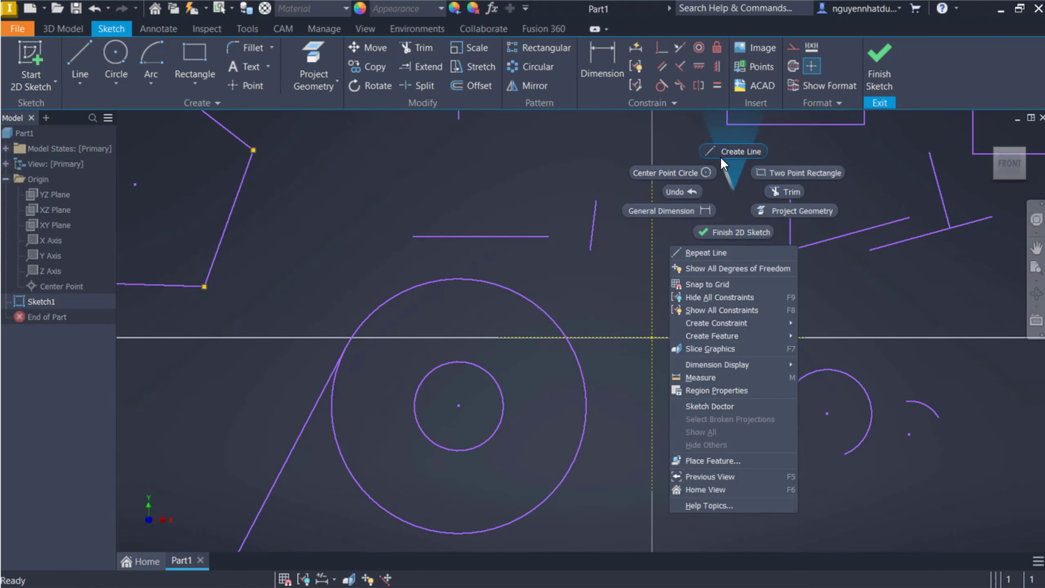
pyautogui.click(721, 160)
pyautogui.click(721, 190)
pyautogui.click(740, 235)
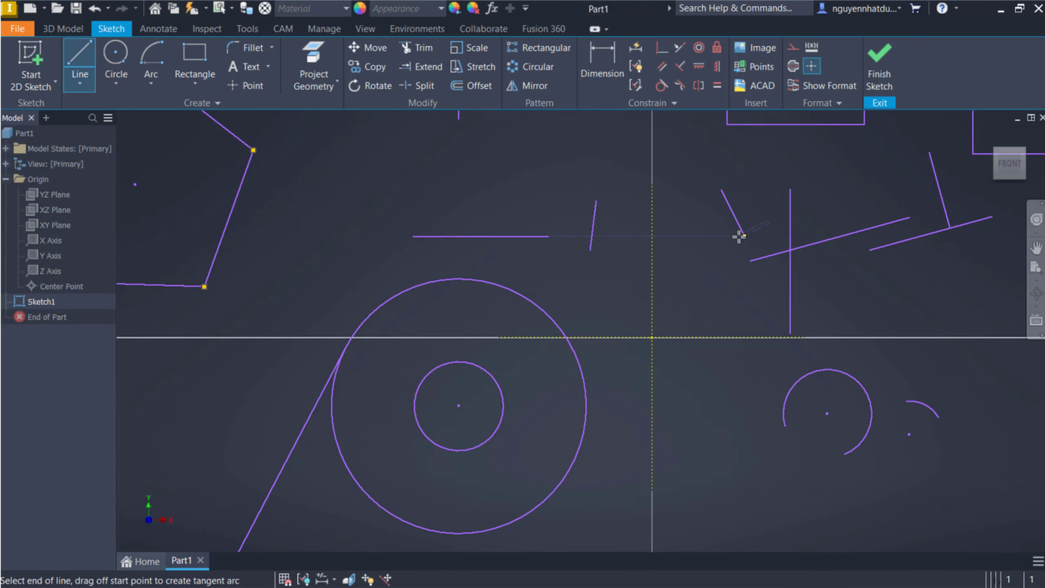
pyautogui.press('Escape')
# Draw two small circles, one above the horizontal axis and one further right.
pyautogui.rightClick(694, 216)
pyautogui.click(617, 192)
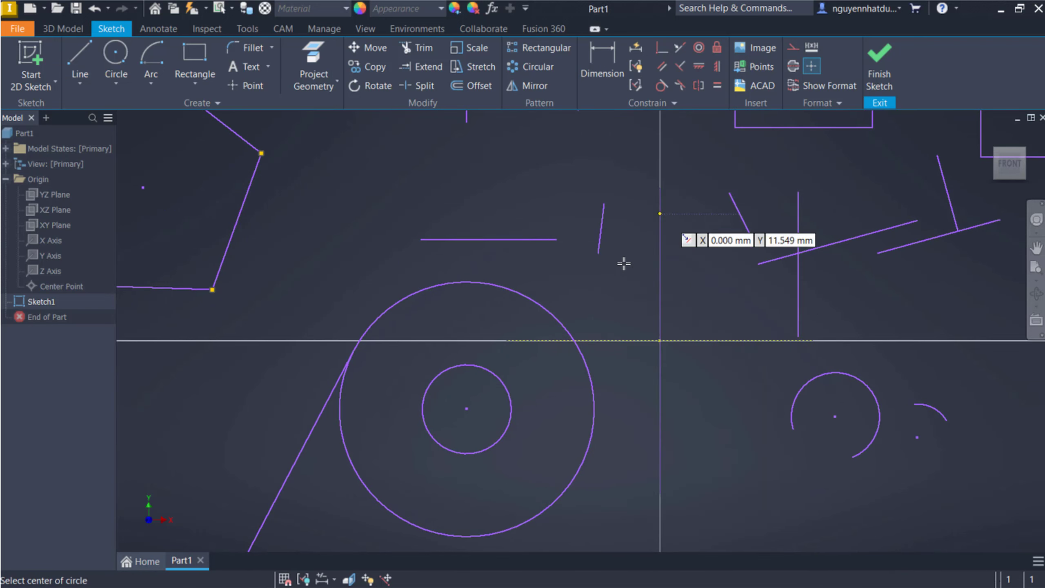
pyautogui.click(612, 304)
pyautogui.click(734, 306)
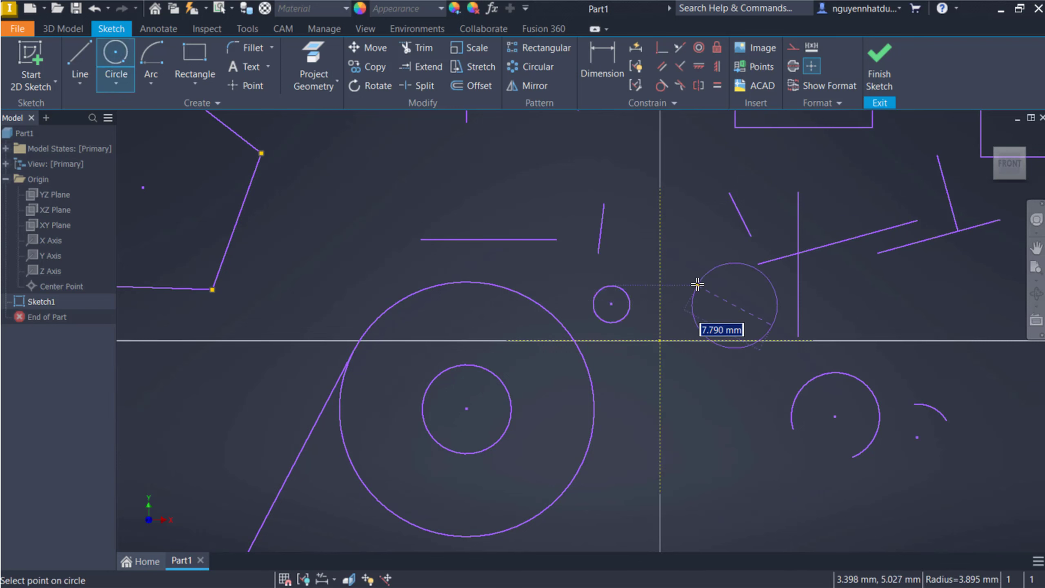
pyautogui.click(697, 284)
pyautogui.press('Escape')
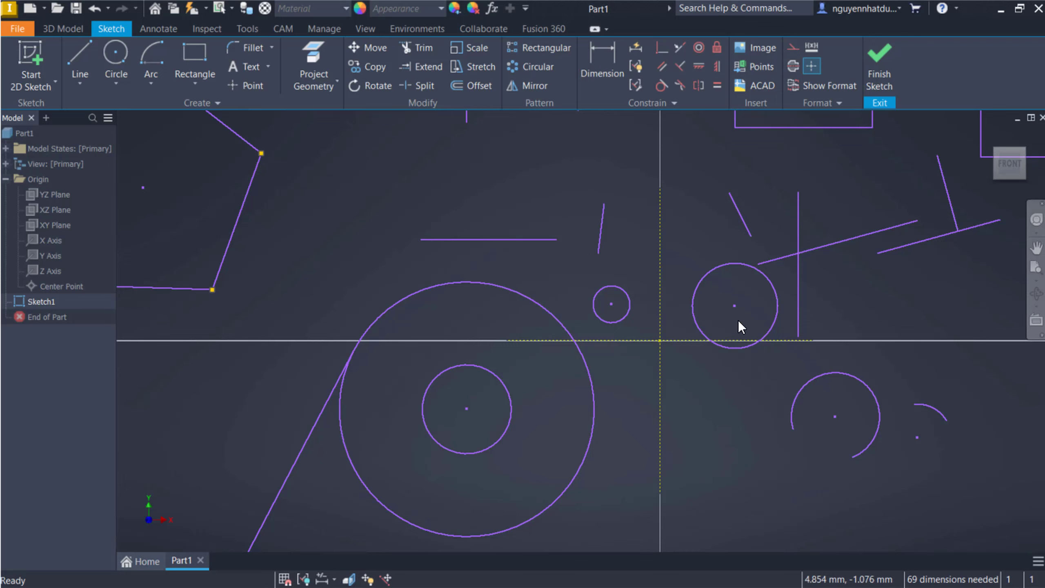
# Delete the extra right-hand circle and the large outer circle.
pyautogui.click(775, 297)
pyautogui.press('Delete')
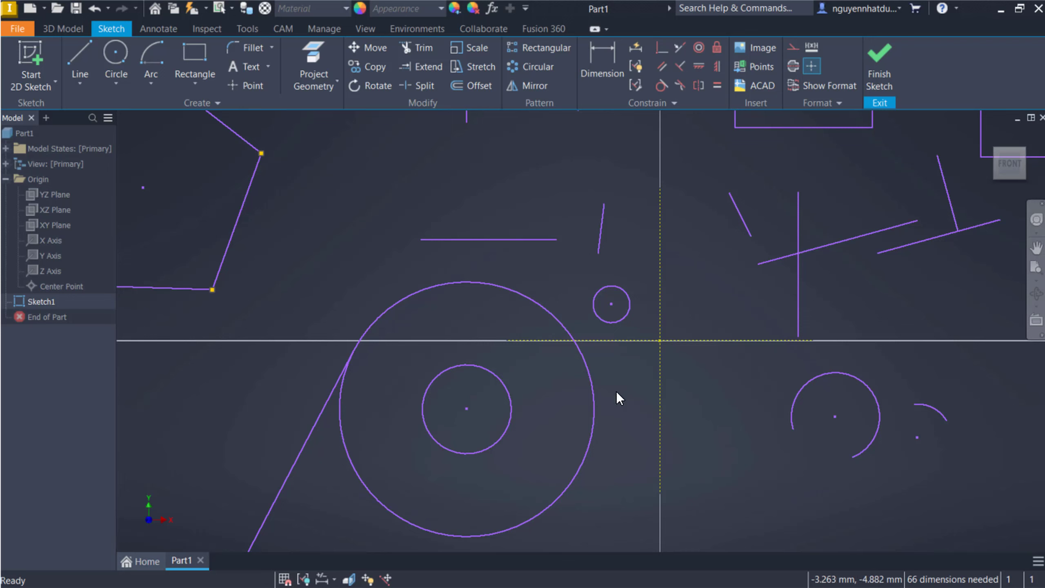
pyautogui.click(592, 390)
pyautogui.press('Delete')
# Draw a small circle below the horizontal axis.
pyautogui.rightClick(602, 445)
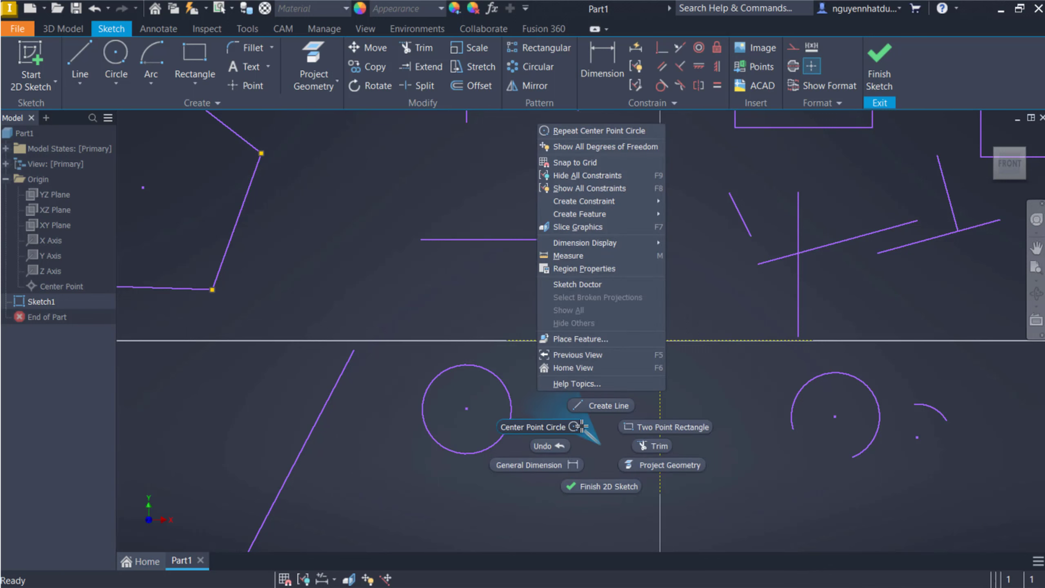
pyautogui.click(535, 427)
pyautogui.click(588, 429)
pyautogui.click(593, 410)
pyautogui.click(613, 321)
pyautogui.press('Escape')
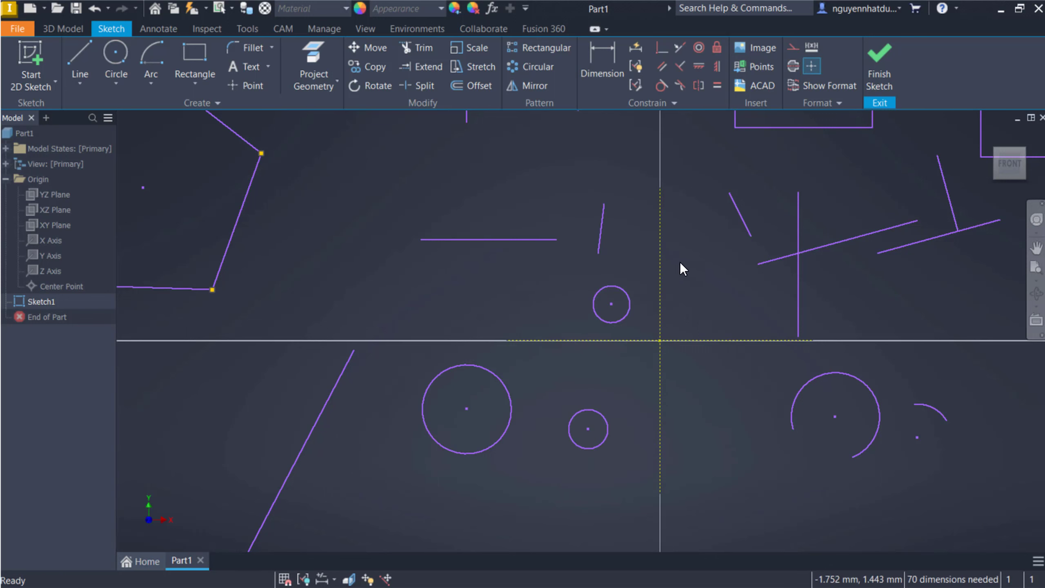
# Make the upper and lower small circles symmetric about the horizontal axis.
pyautogui.moveTo(633, 225); pyautogui.dragTo(600, 281, button='middle')
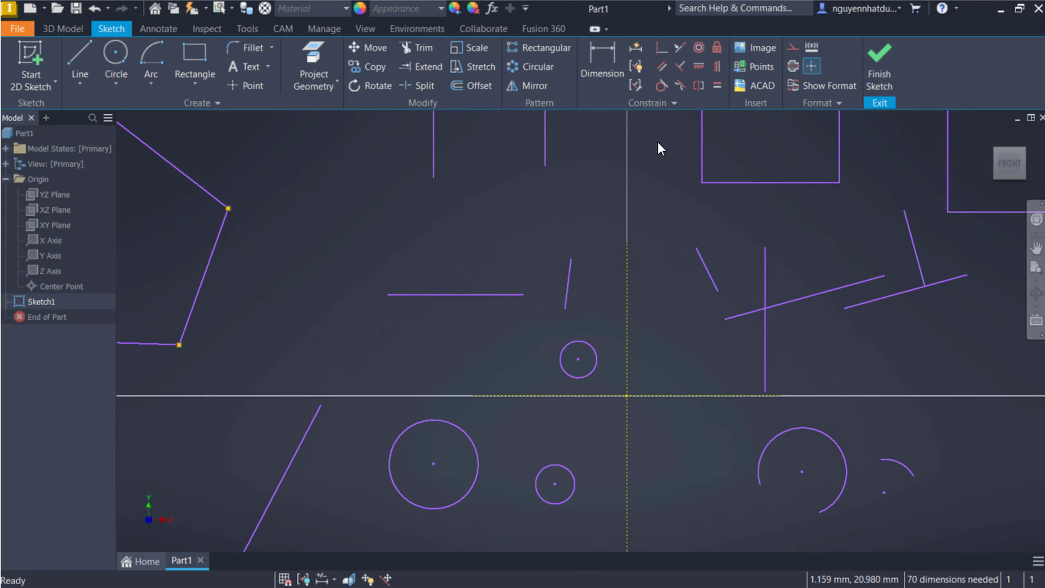
pyautogui.click(696, 87)
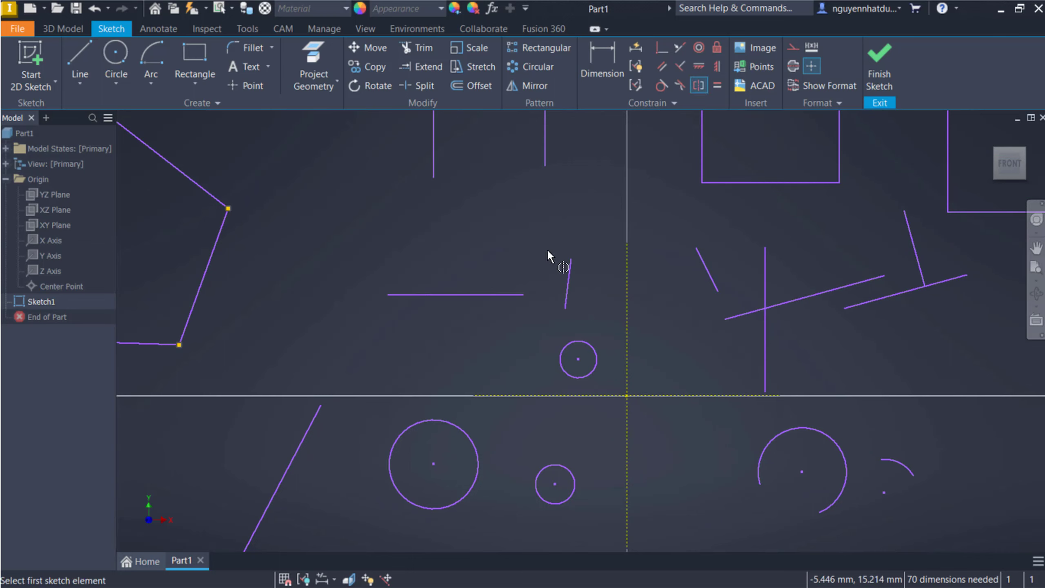
pyautogui.click(596, 364)
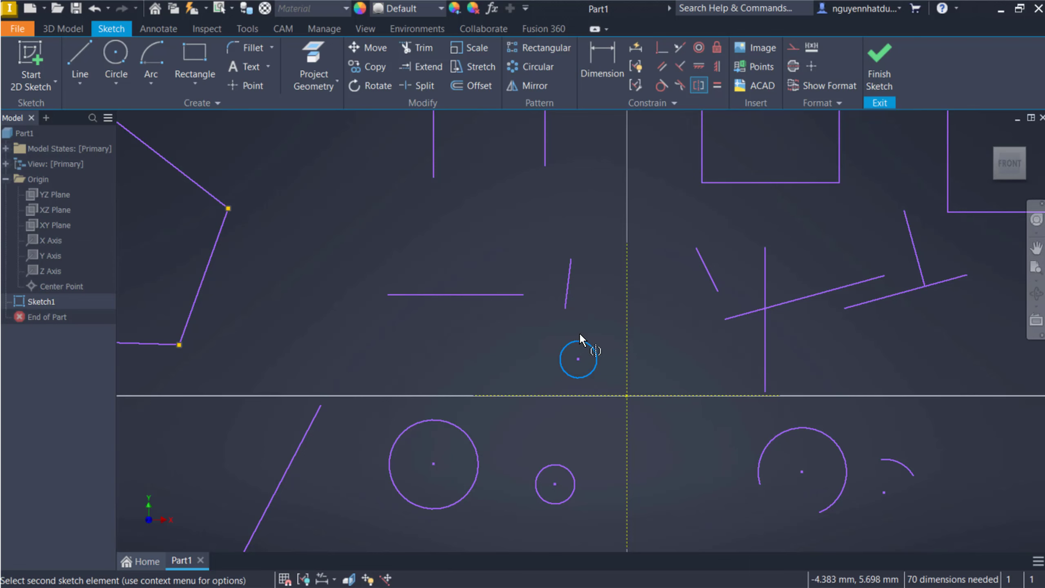
pyautogui.click(573, 483)
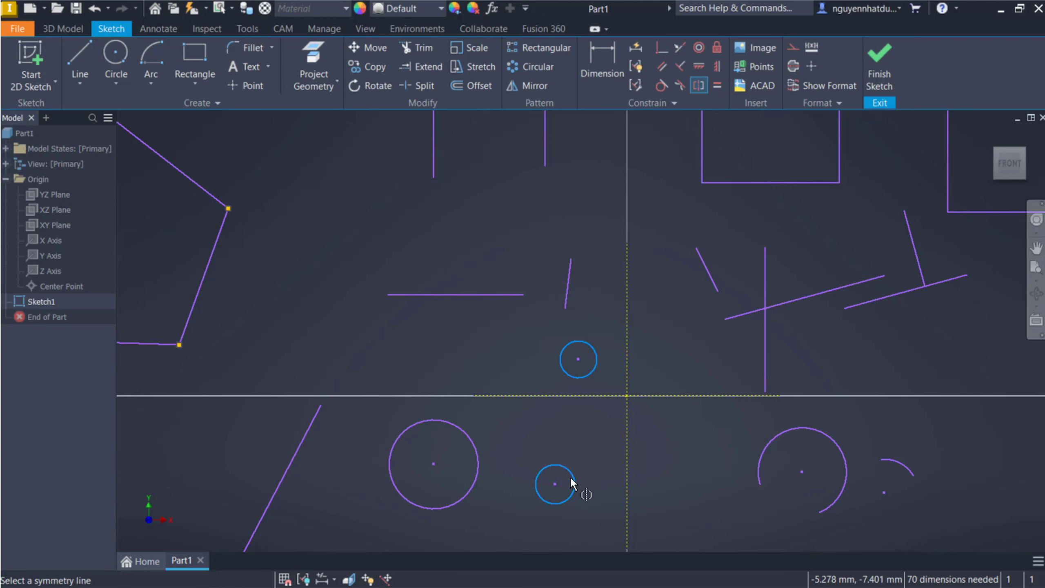
pyautogui.click(599, 396)
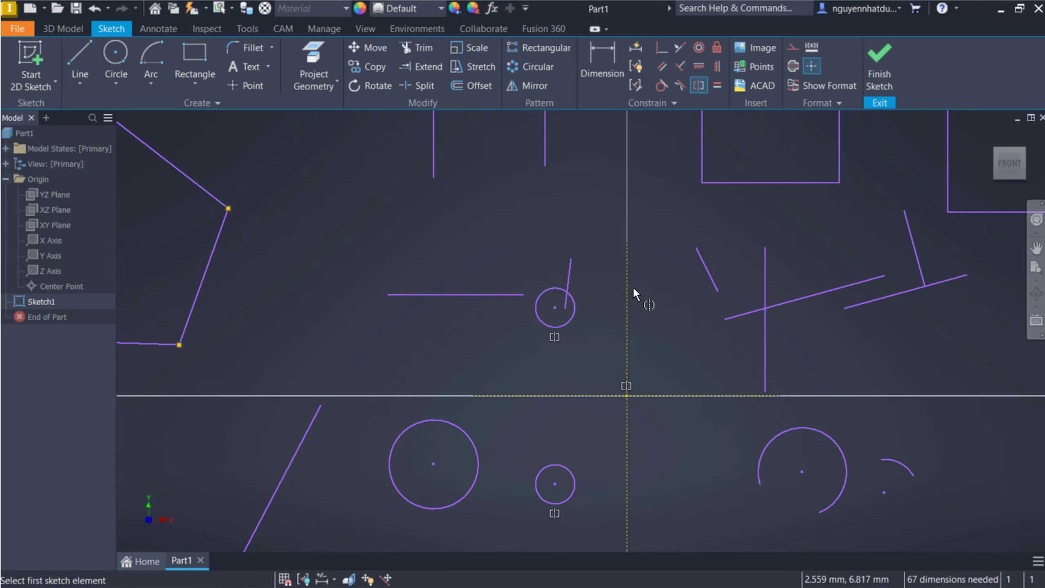
pyautogui.press('Escape')
# Mirror the two short slanted lines about the vertical axis with a Symmetric constraint.
pyautogui.moveTo(575, 284); pyautogui.dragTo(591, 224)
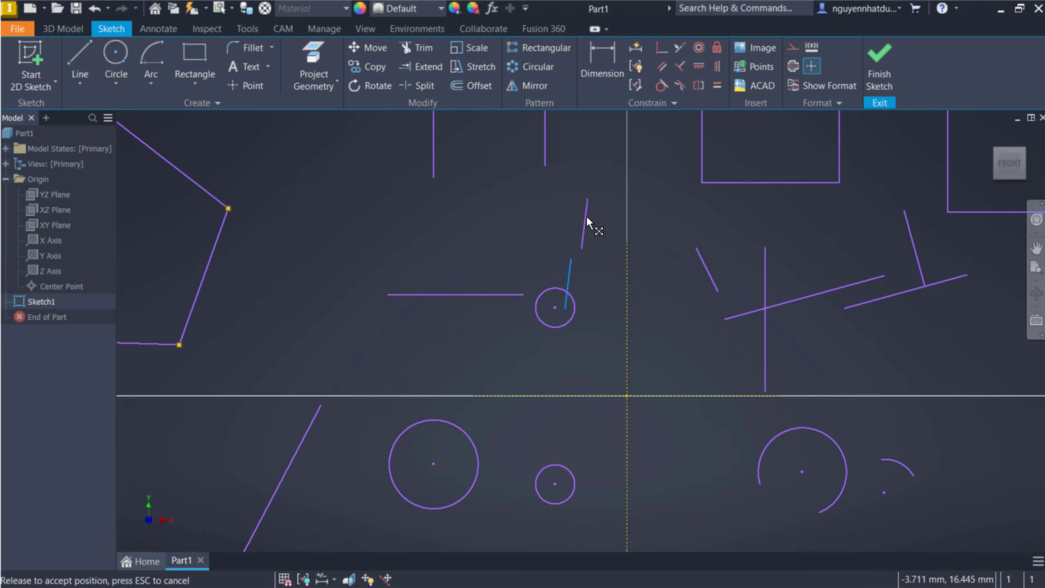
pyautogui.moveTo(717, 278); pyautogui.dragTo(700, 236)
pyautogui.press('Escape')
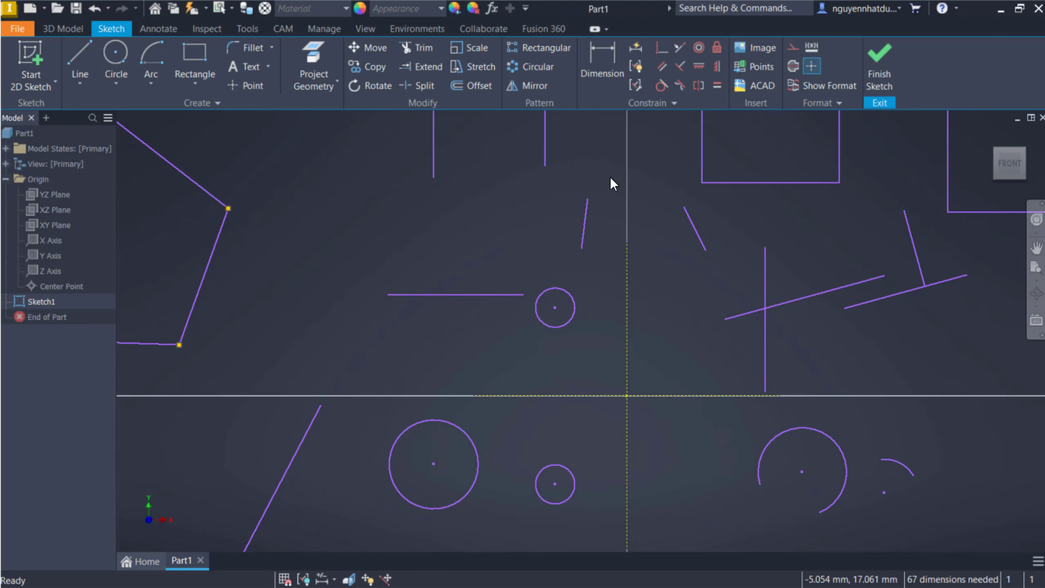
pyautogui.click(701, 85)
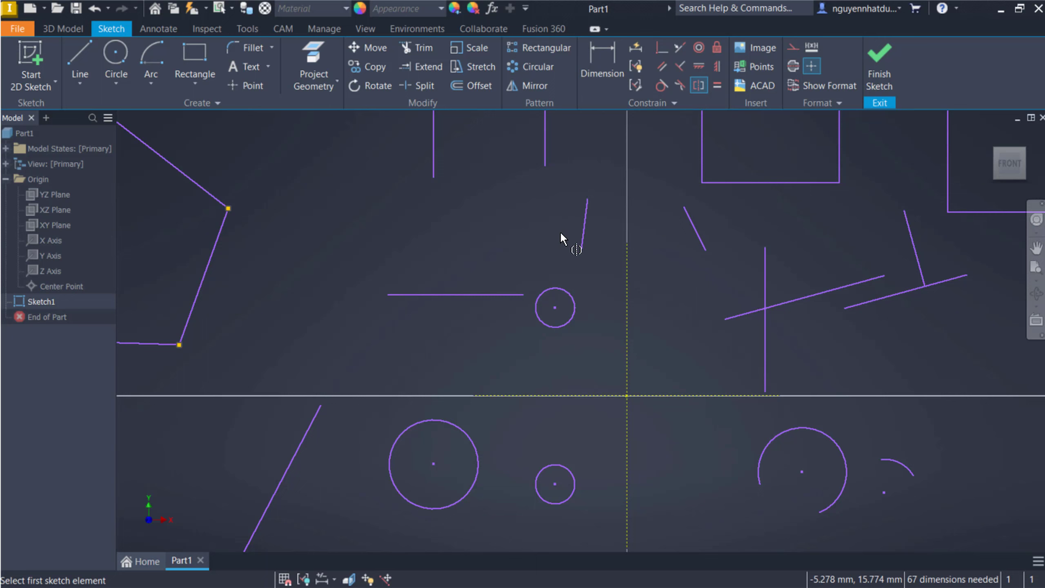
pyautogui.click(581, 243)
pyautogui.click(694, 228)
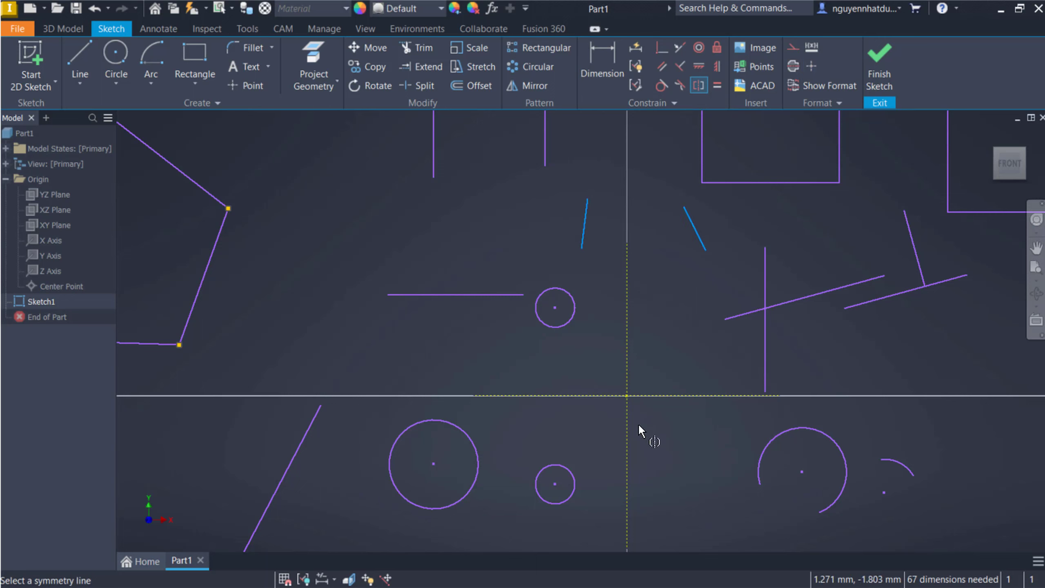
pyautogui.click(624, 366)
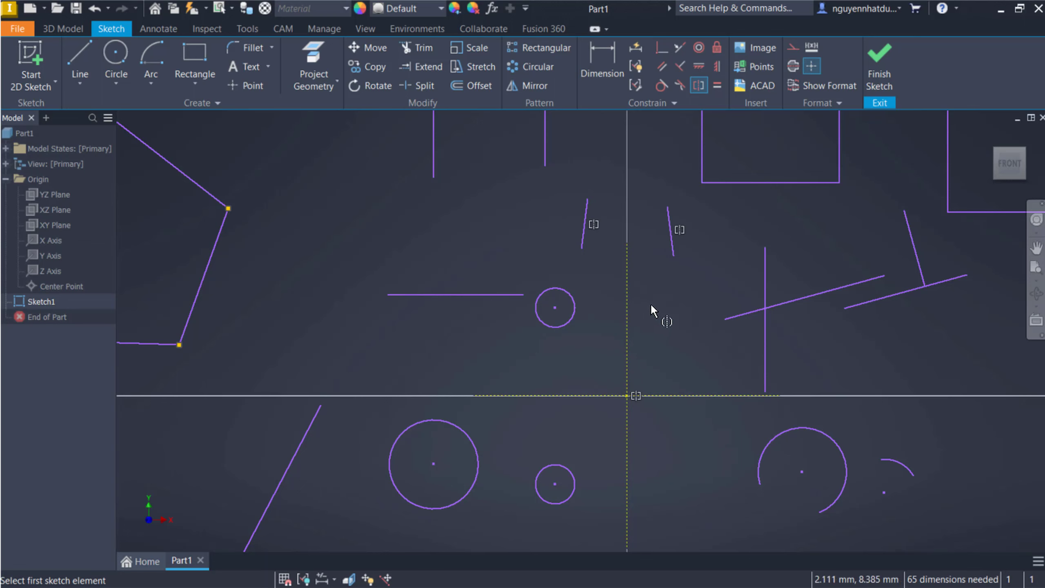
pyautogui.press('Escape')
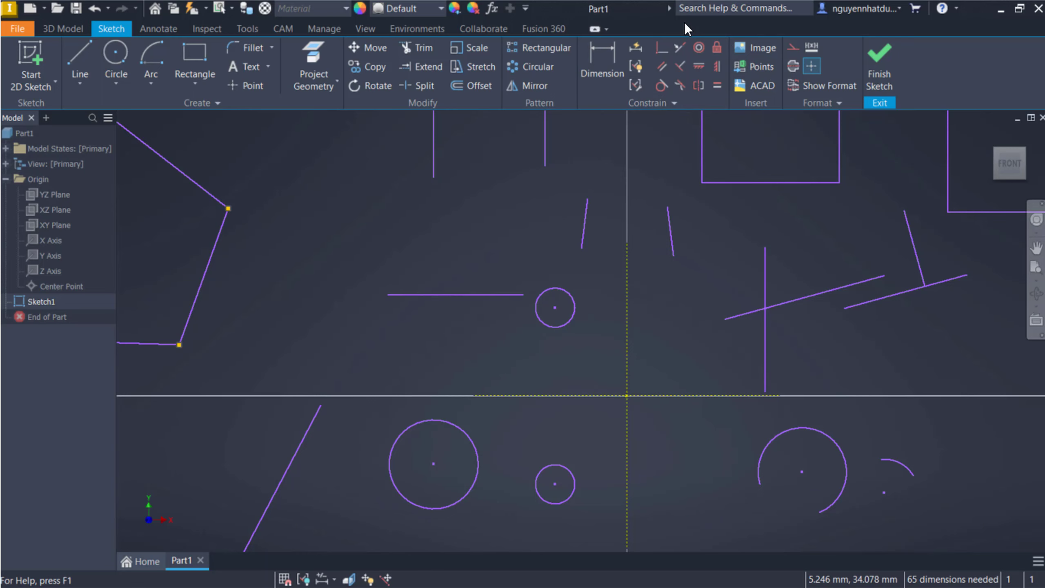
# Bring up the marking menu on the cleared, empty sketch canvas.
pyautogui.scroll(-5, 729, 330)
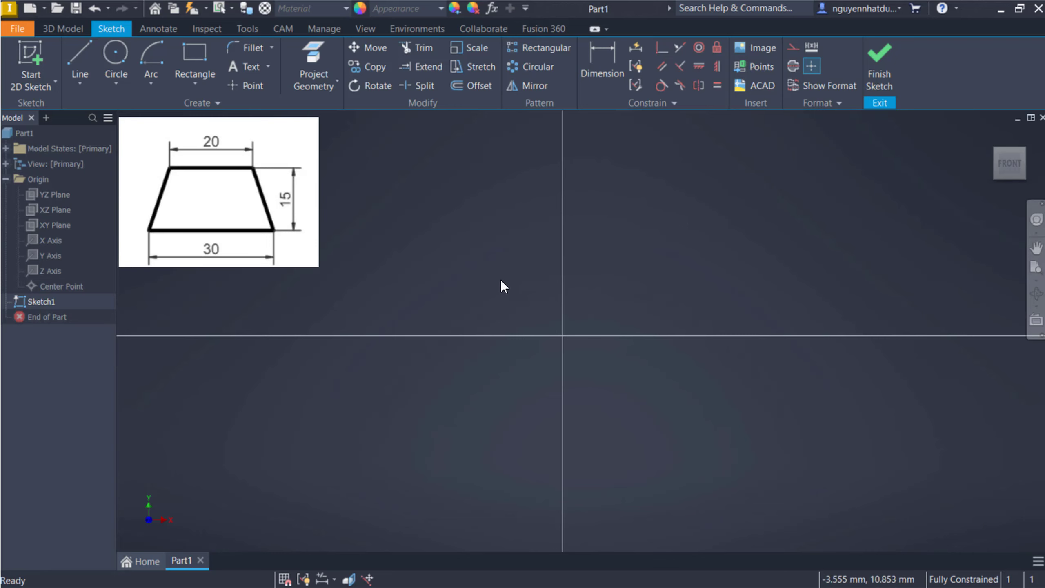
pyautogui.rightClick(354, 244)
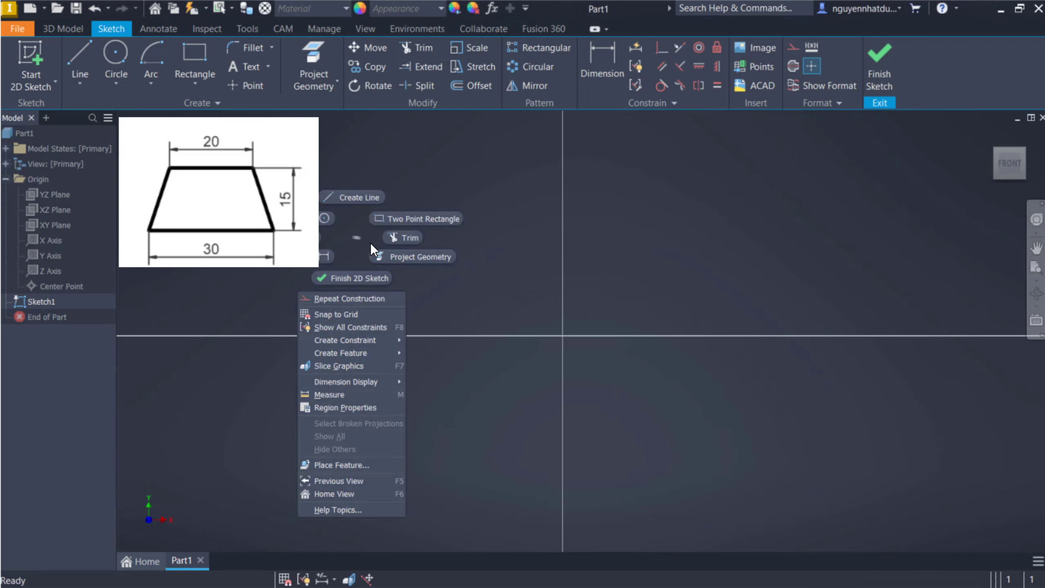
# Project the X and Y origin axes into the sketch as construction lines.
pyautogui.click(378, 254)
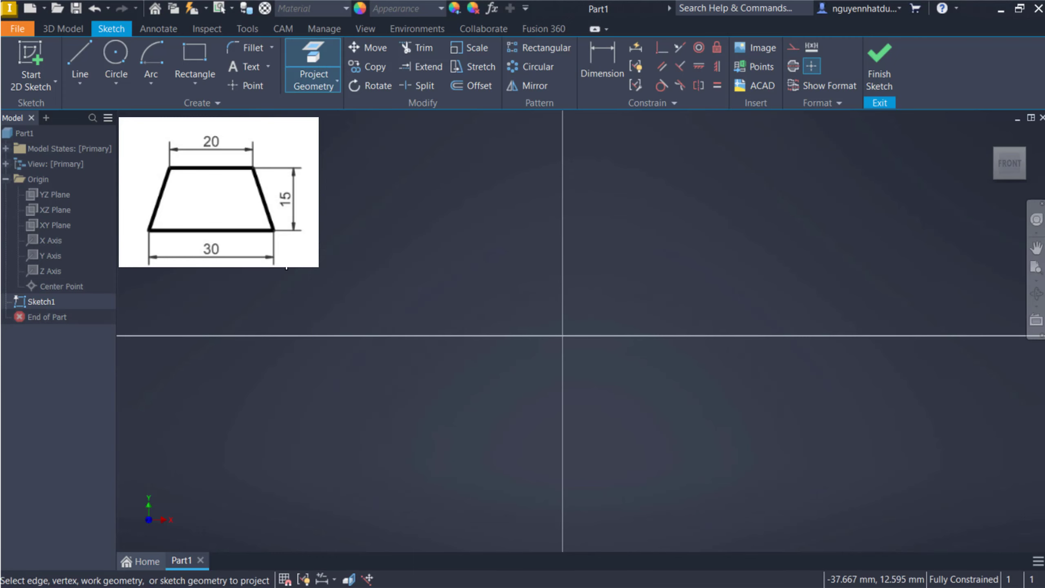
pyautogui.click(48, 242)
pyautogui.press('Escape')
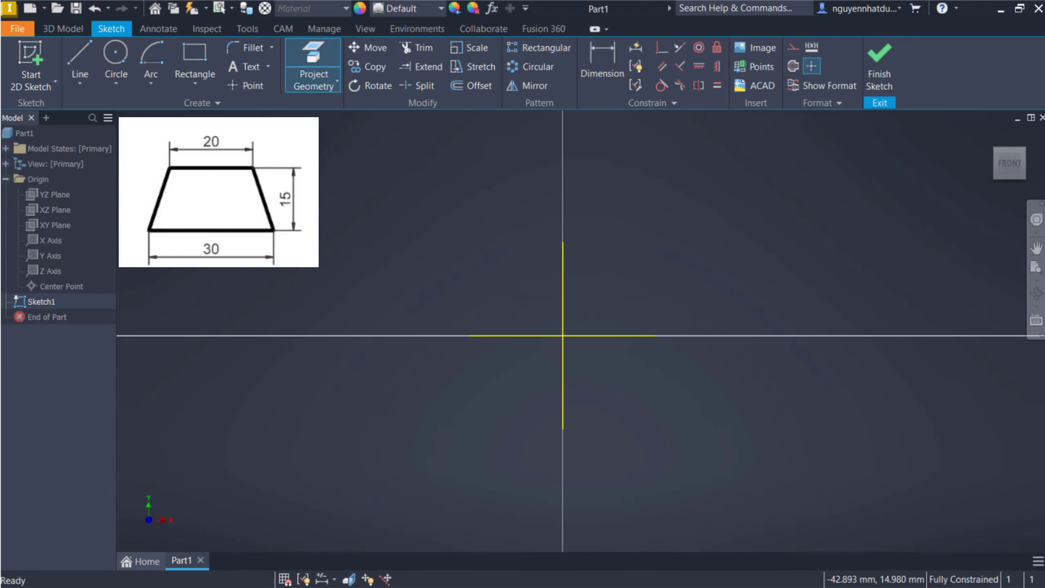
pyautogui.click(792, 47)
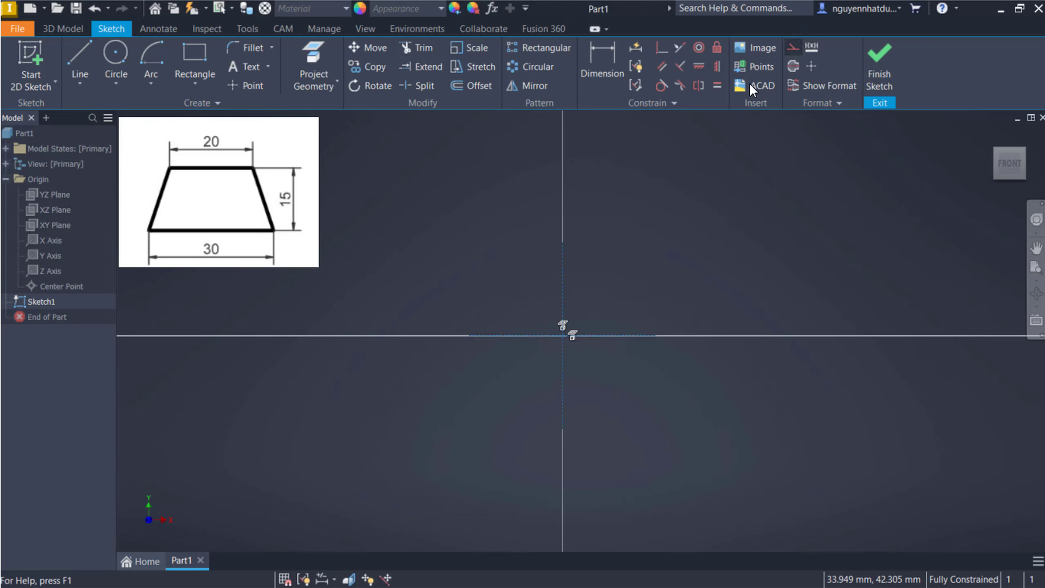
pyautogui.moveTo(496, 404); pyautogui.dragTo(555, 338, button='middle')
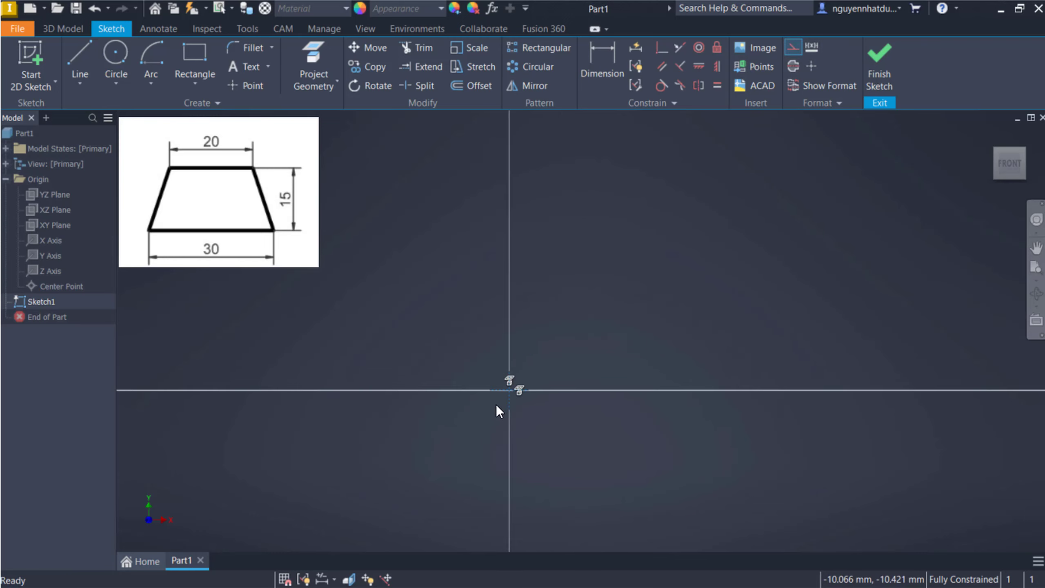
pyautogui.moveTo(737, 155); pyautogui.dragTo(675, 244, button='middle')
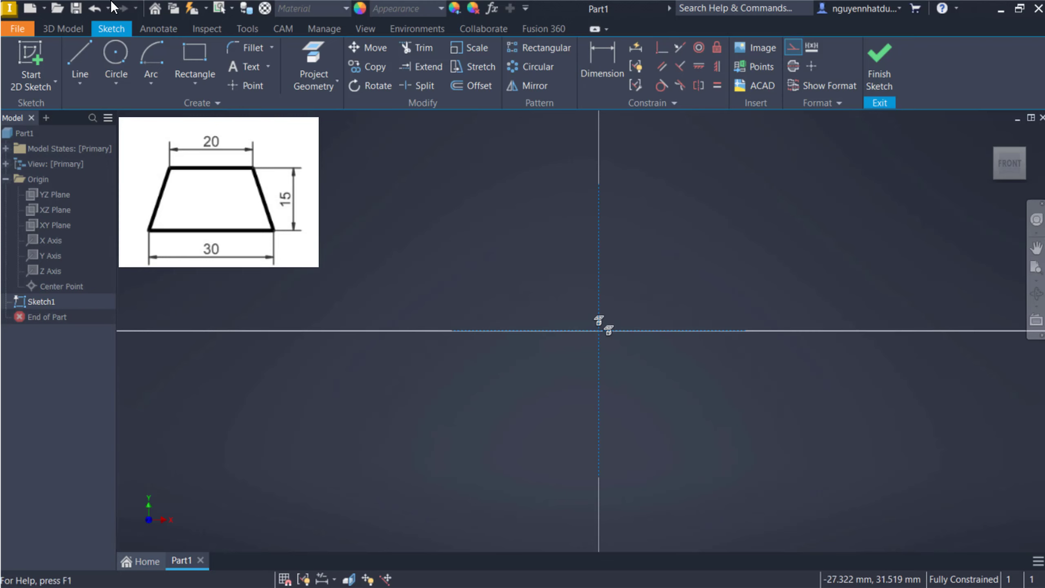
# Draw a closed four-sided trapezoid outline starting and ending at the origin.
pyautogui.click(81, 64)
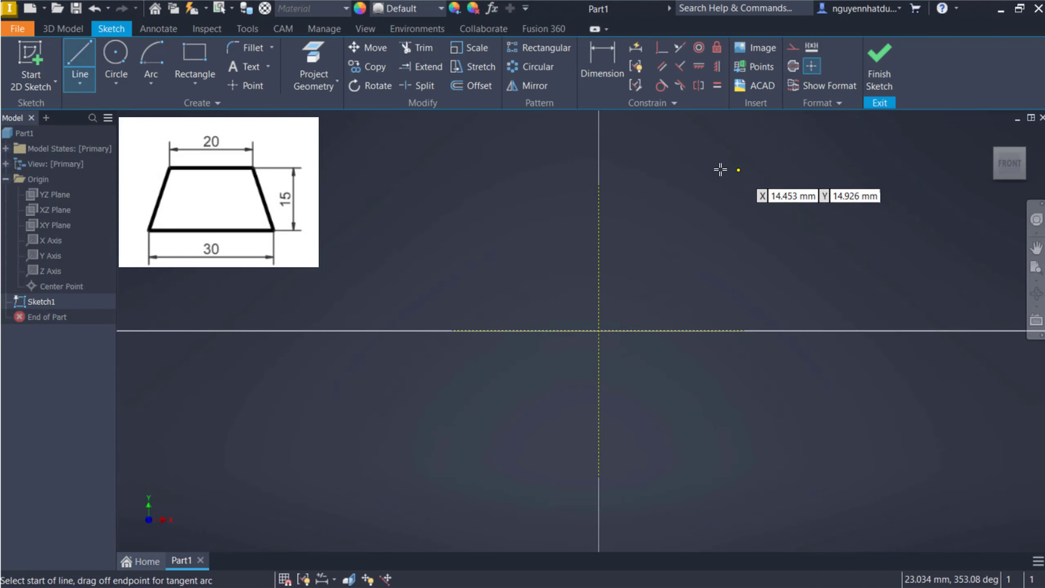
pyautogui.moveTo(714, 224); pyautogui.dragTo(664, 246, button='middle')
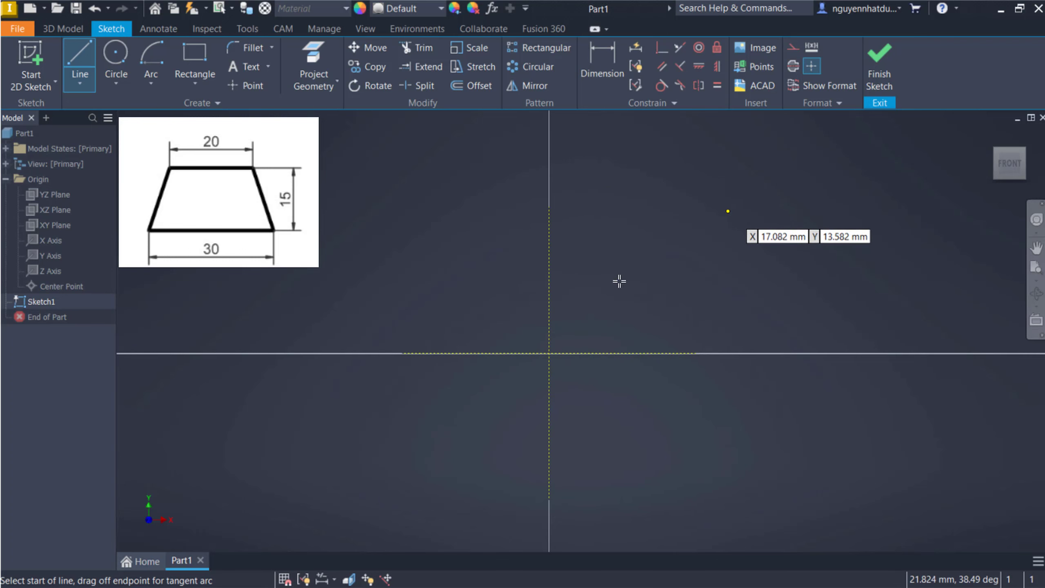
pyautogui.click(549, 349)
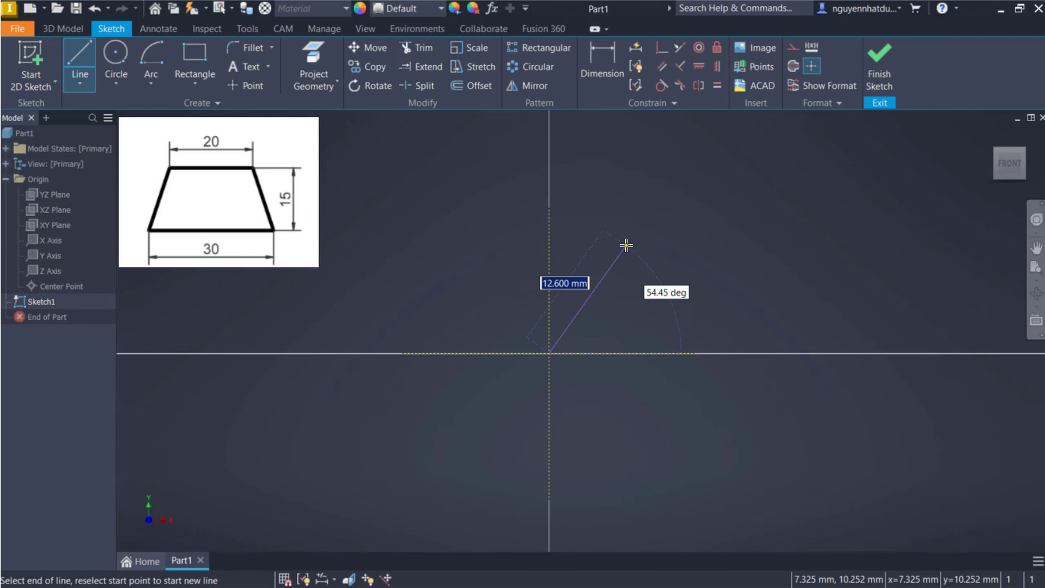
pyautogui.click(626, 246)
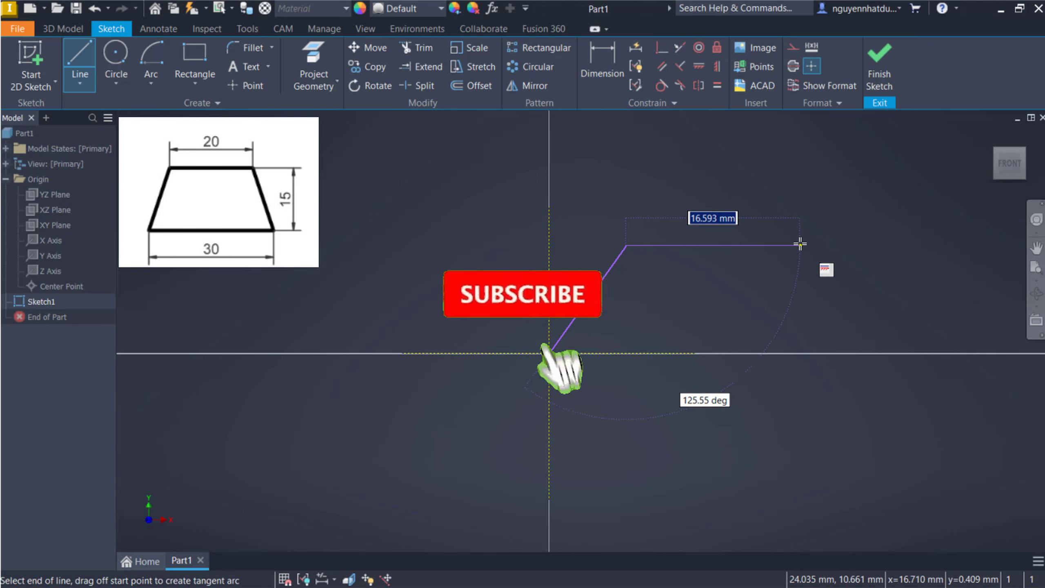
pyautogui.click(820, 224)
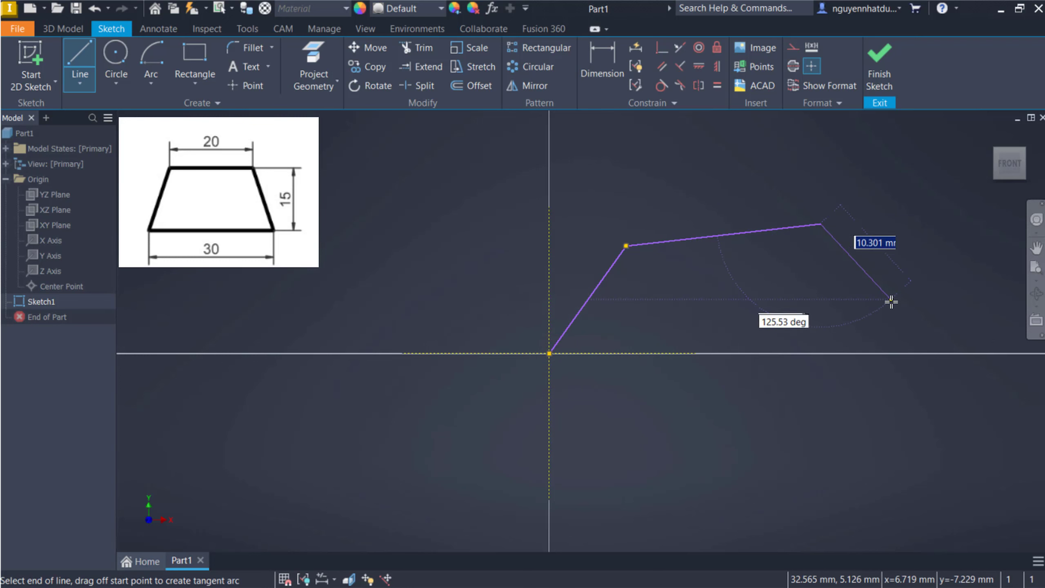
pyautogui.click(885, 326)
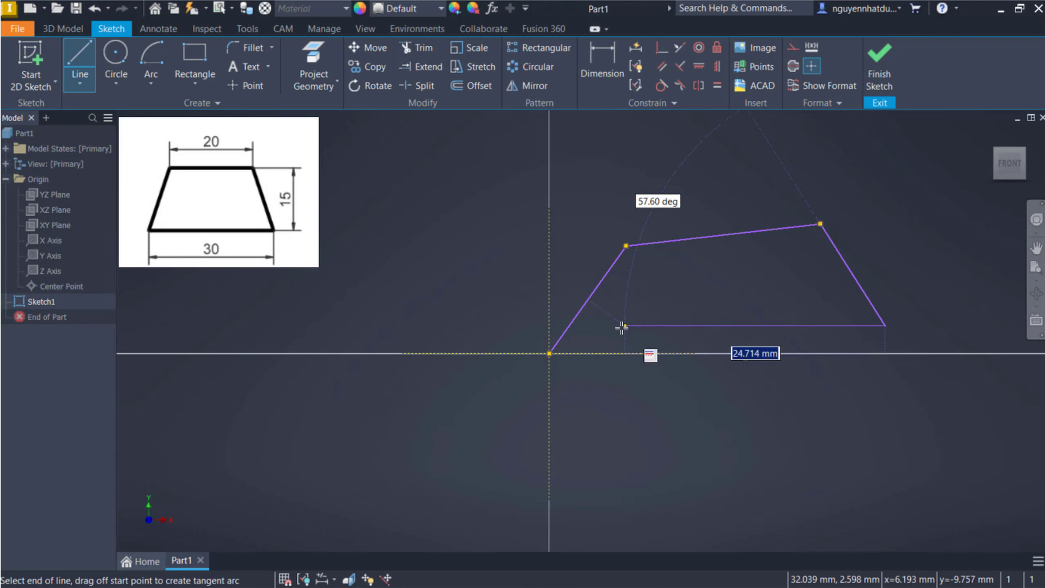
pyautogui.click(549, 354)
pyautogui.press('Escape')
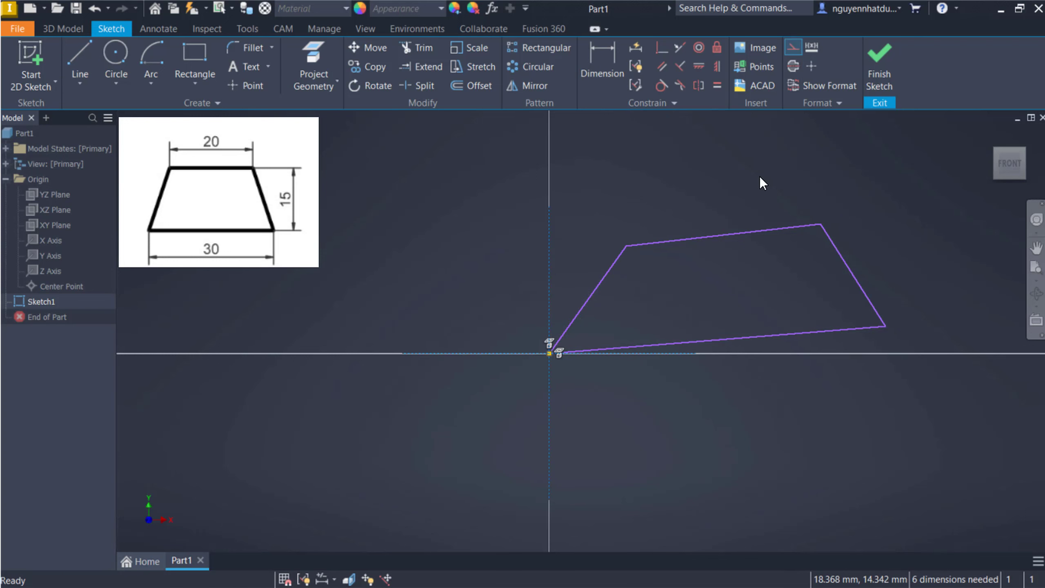
pyautogui.moveTo(759, 176); pyautogui.dragTo(701, 206, button='middle')
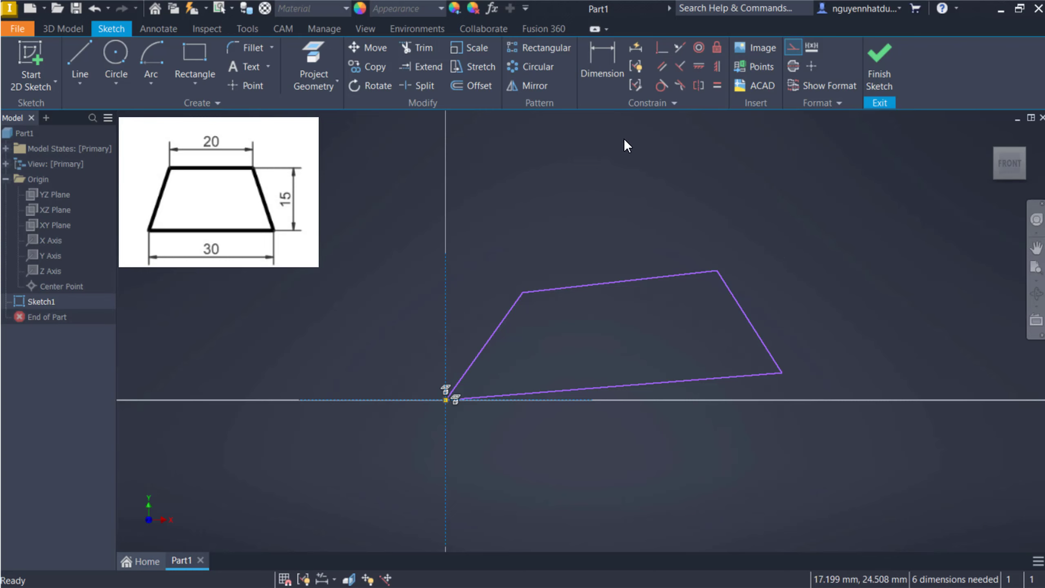
# Dimension the trapezoid's top edge width to 20.
pyautogui.click(613, 48)
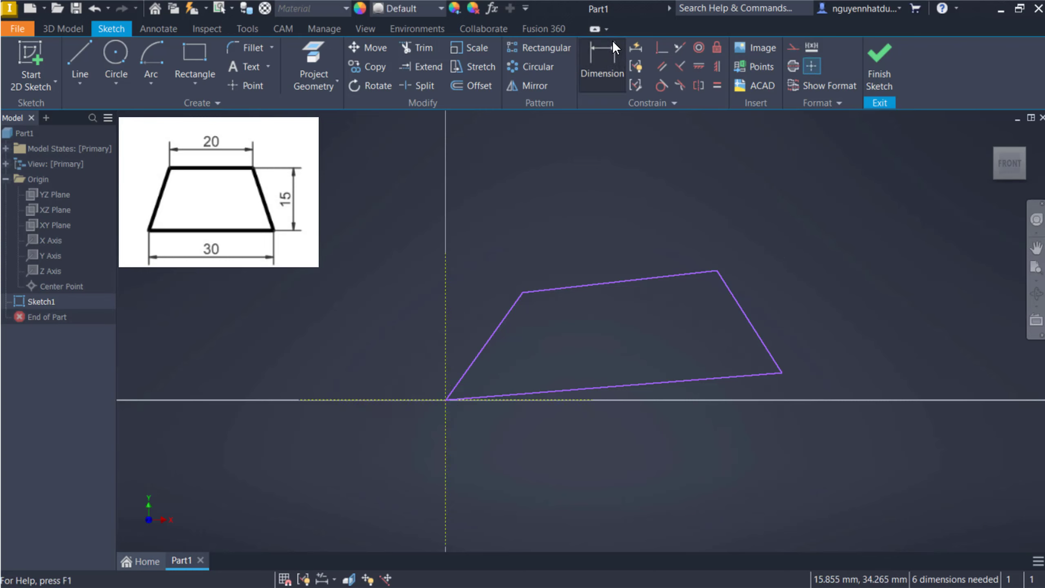
pyautogui.click(612, 41)
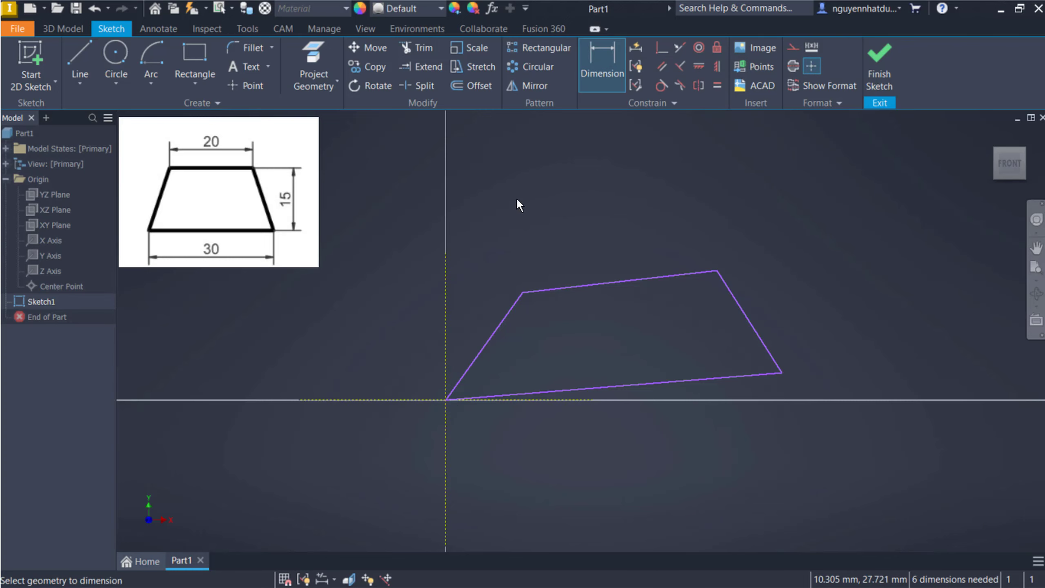
pyautogui.click(602, 279)
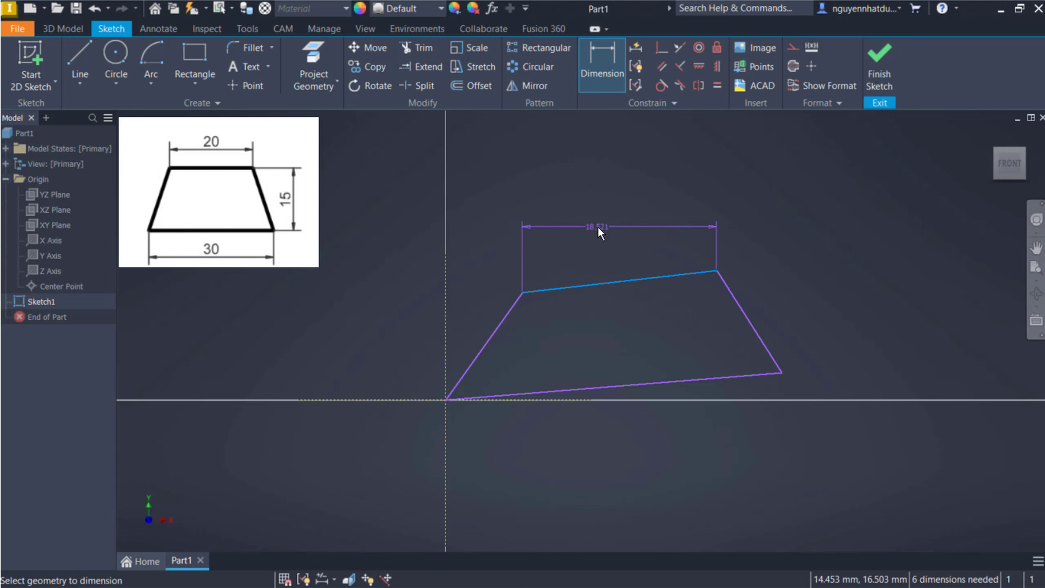
pyautogui.click(597, 228)
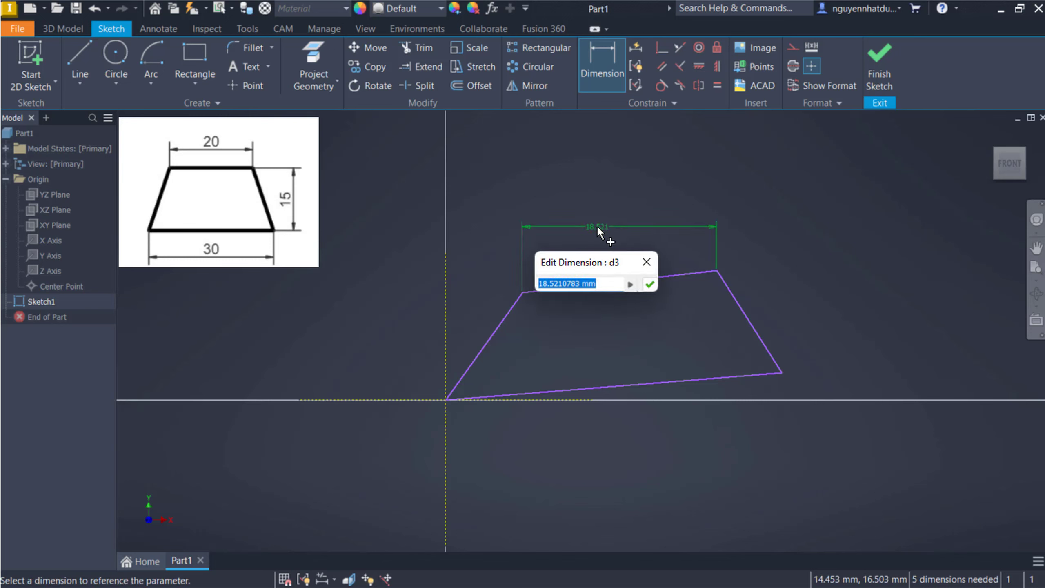
pyautogui.write('20')
pyautogui.press('Return')
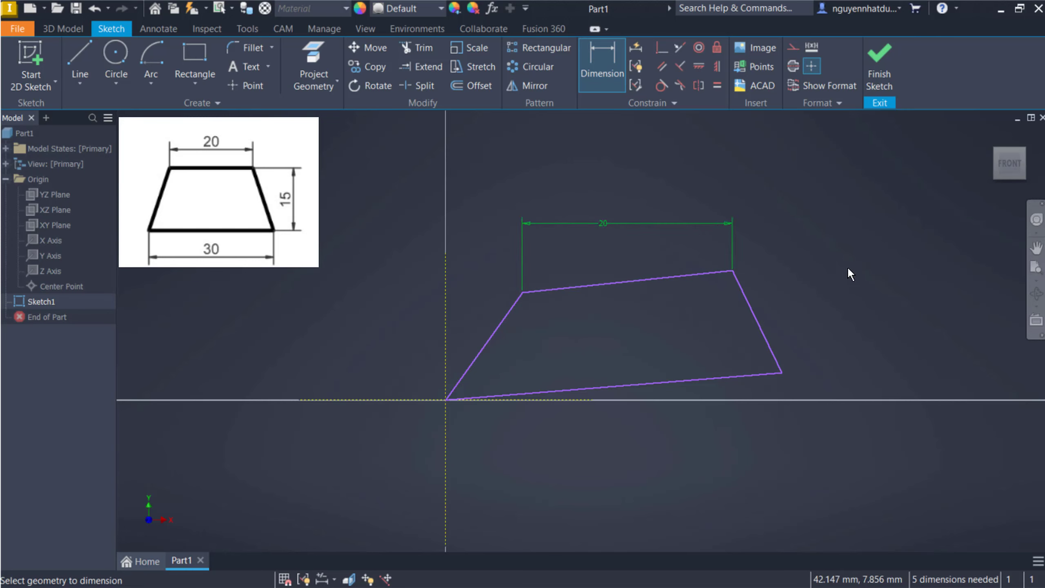
# Constrain the trapezoid's top and bottom edges to be horizontal.
pyautogui.click(700, 67)
pyautogui.click(654, 280)
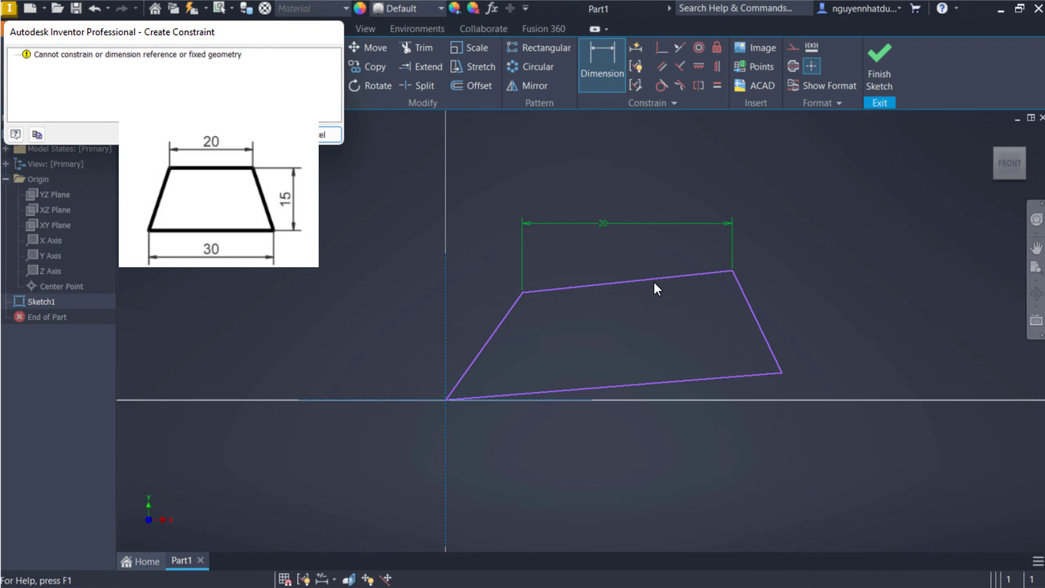
pyautogui.click(699, 67)
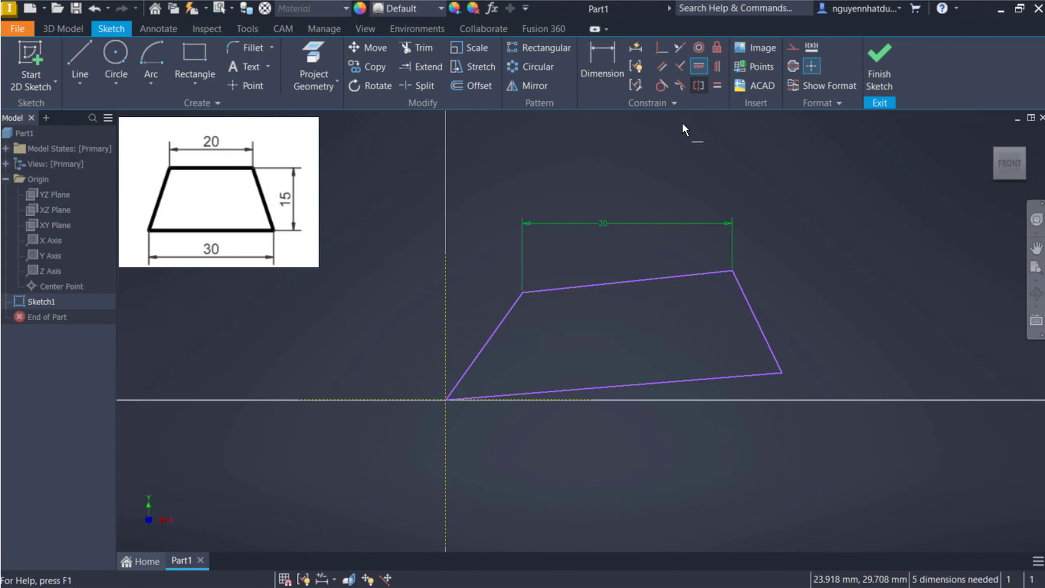
pyautogui.click(620, 288)
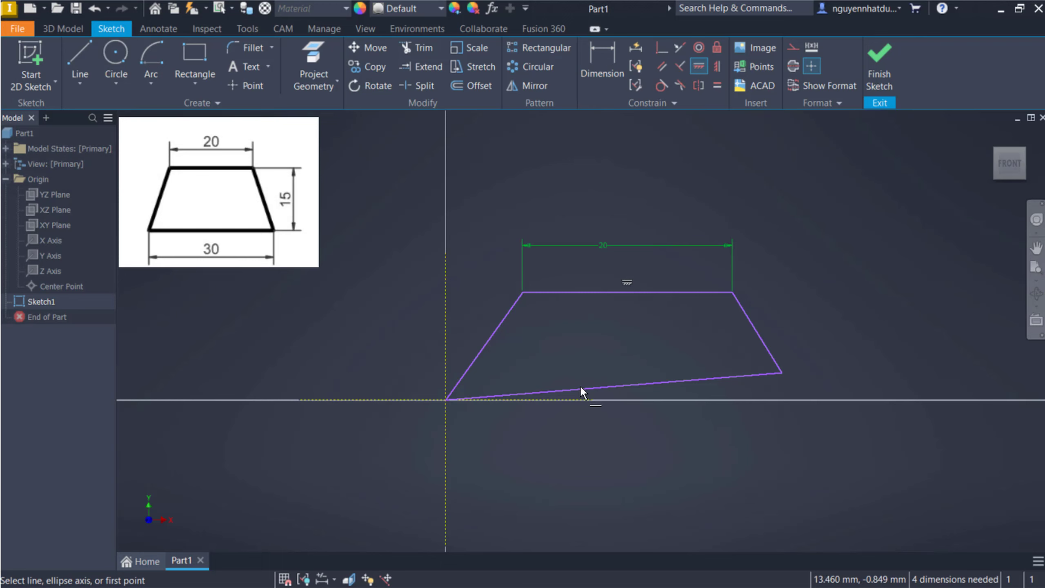
pyautogui.click(632, 384)
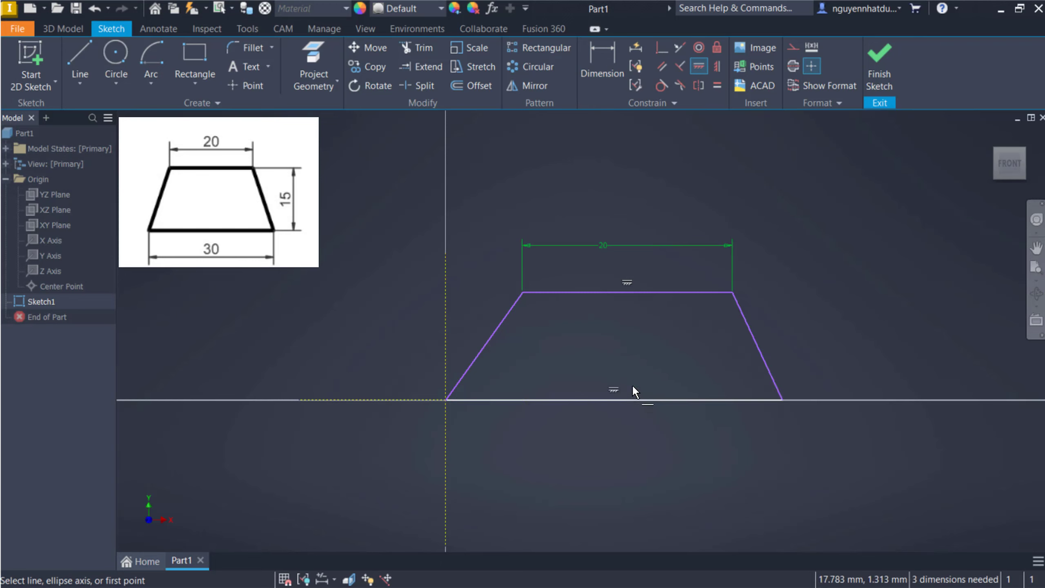
pyautogui.press('Escape')
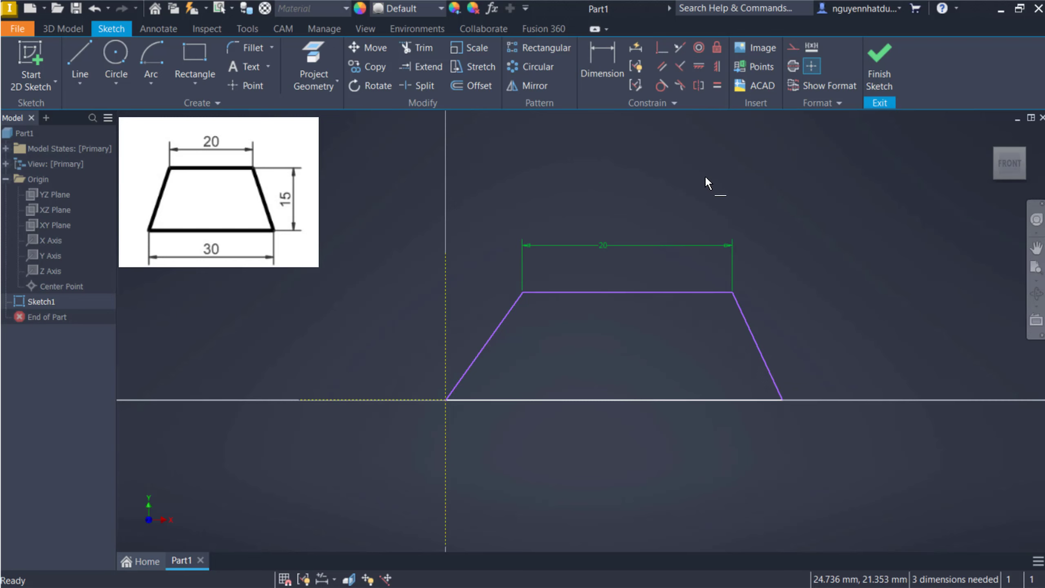
# Add a height dimension of 15 between the top and bottom edges.
pyautogui.click(612, 77)
pyautogui.click(700, 292)
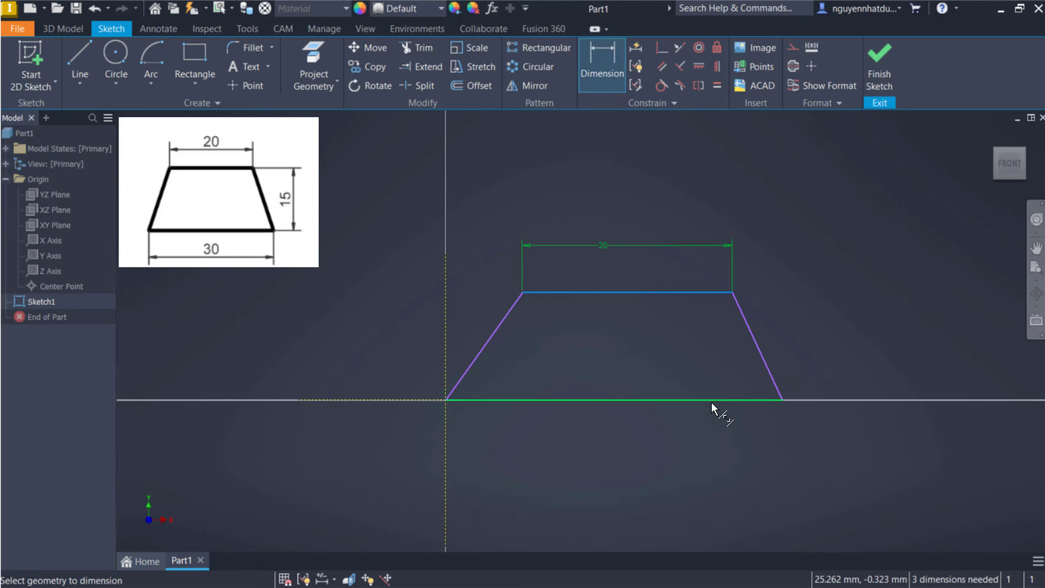
pyautogui.click(711, 400)
pyautogui.click(907, 363)
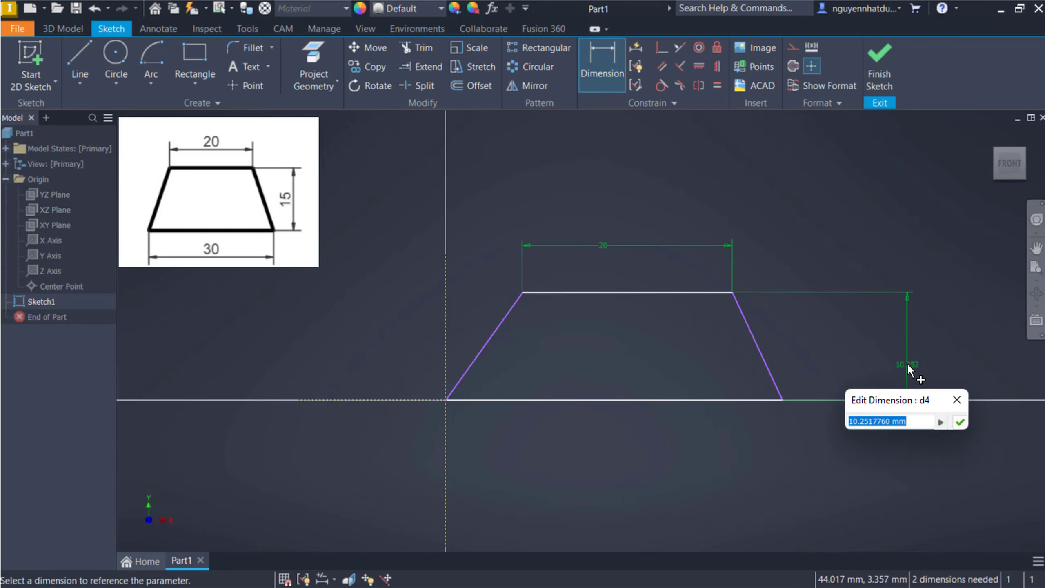
pyautogui.write('15')
pyautogui.press('Return')
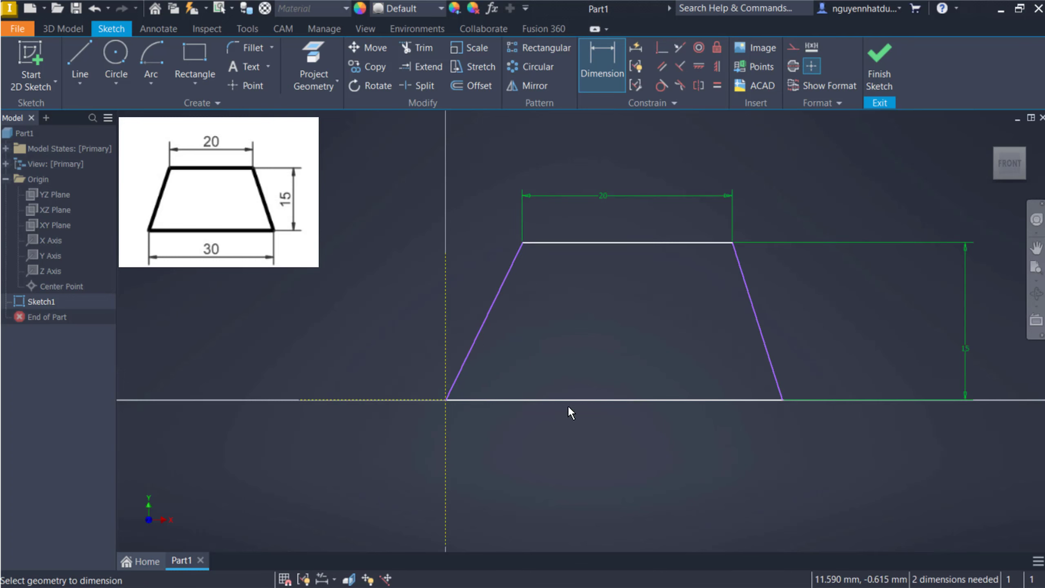
# Dimension the bottom width between the two lower corners to 30.
pyautogui.click(446, 399)
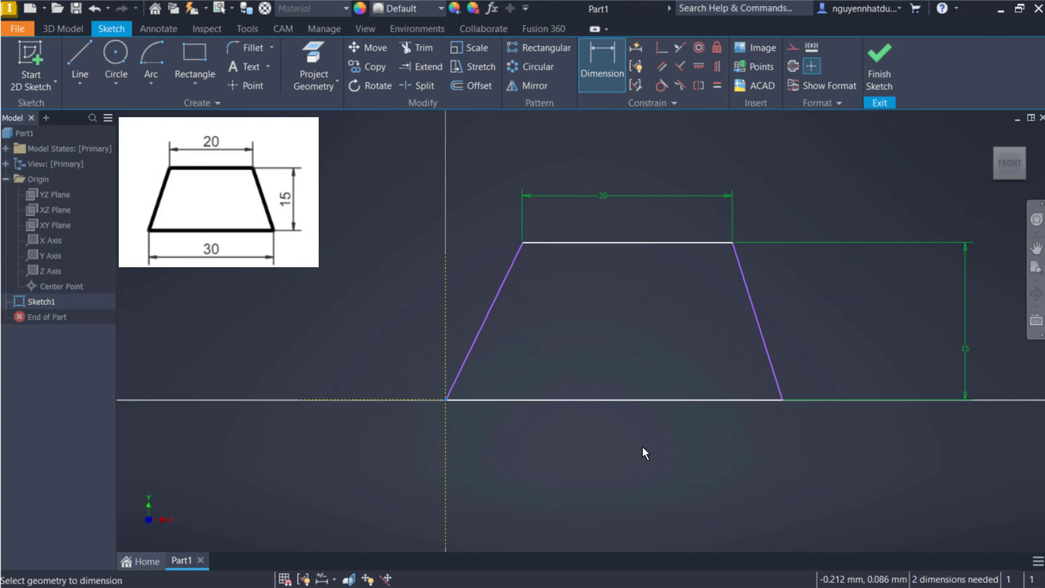
pyautogui.click(783, 400)
pyautogui.click(708, 491)
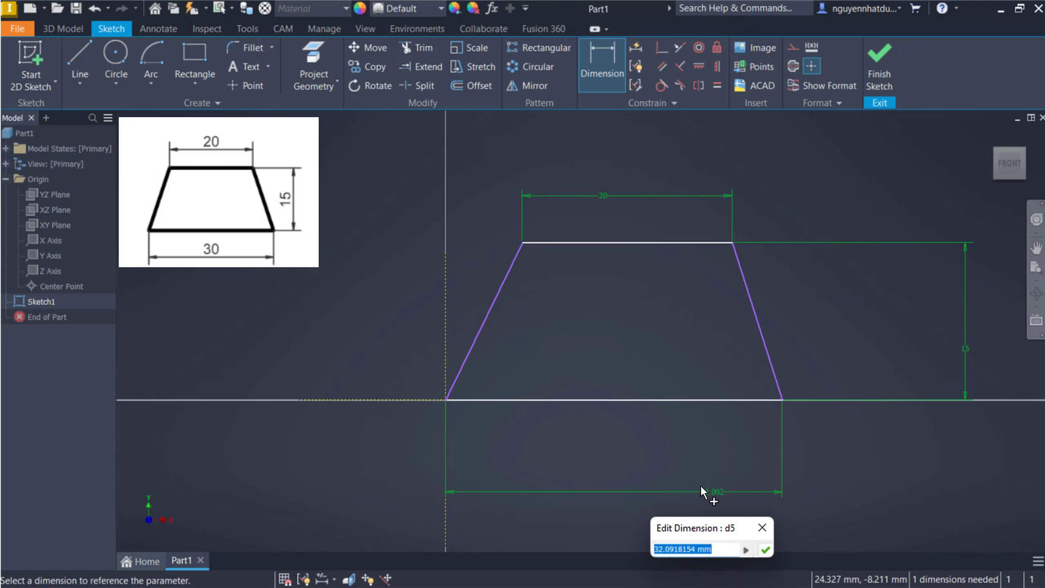
pyautogui.write('30')
pyautogui.press('Return')
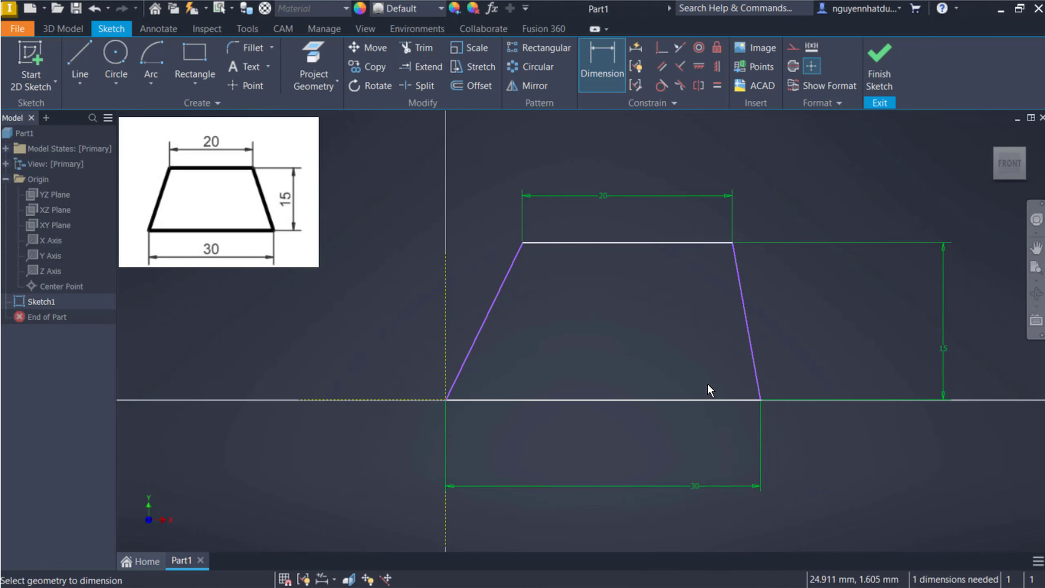
pyautogui.press('Escape')
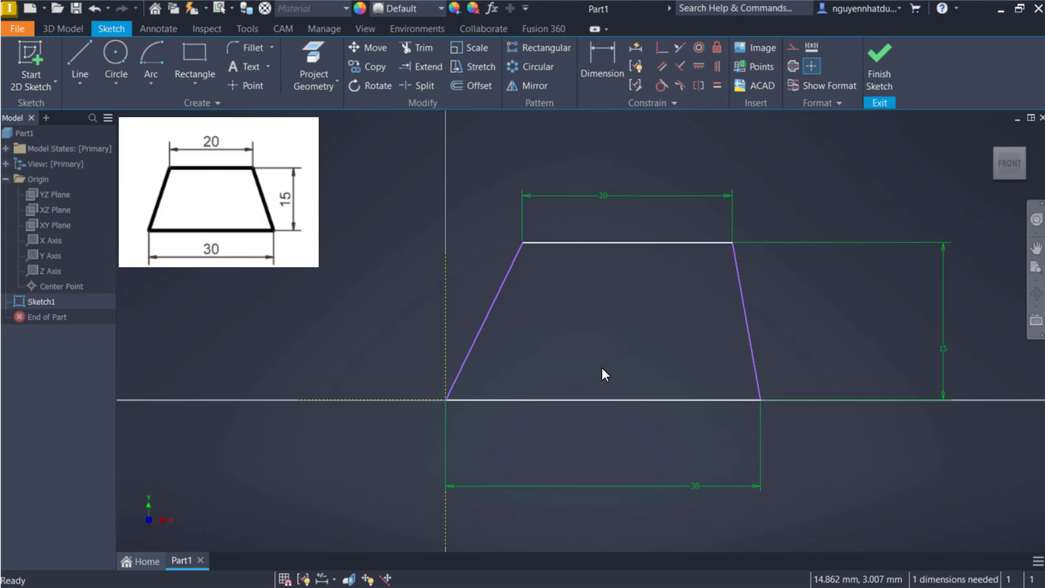
pyautogui.rightClick(327, 196)
# Draw a vertical construction centreline from the top edge's midpoint down past the base.
pyautogui.click(318, 158)
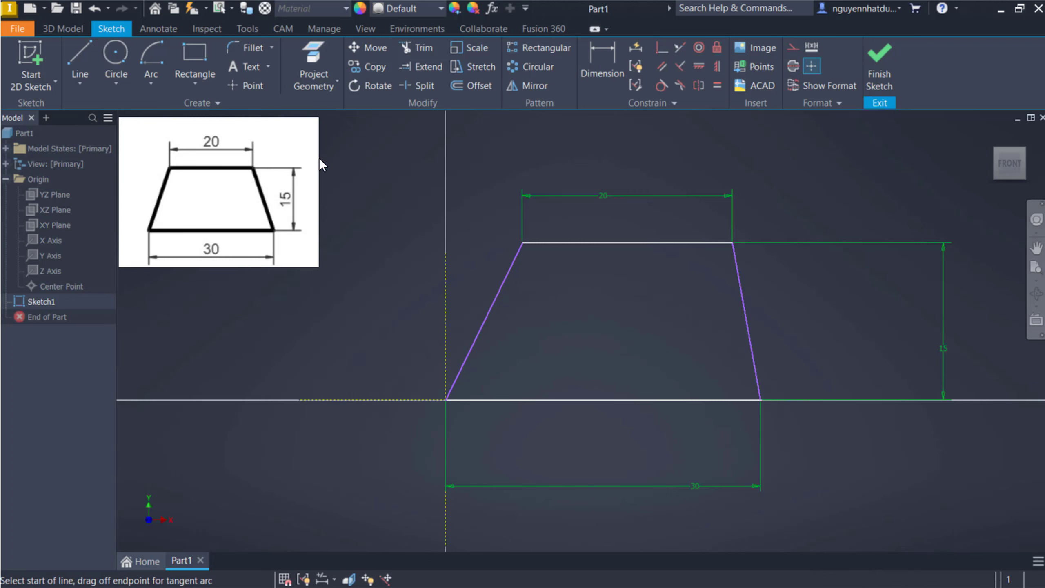
pyautogui.click(627, 243)
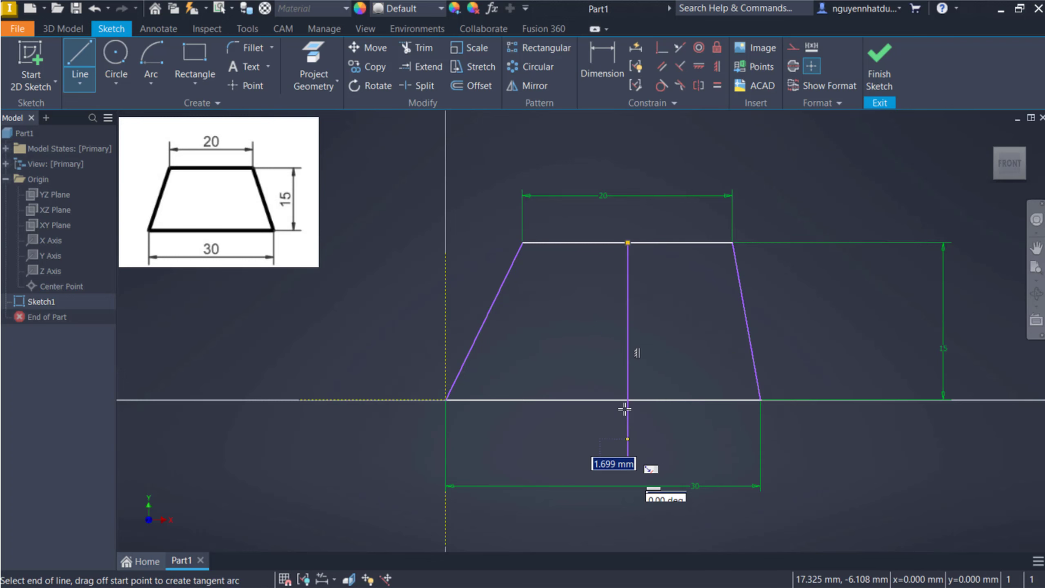
pyautogui.click(628, 464)
pyautogui.press('Escape')
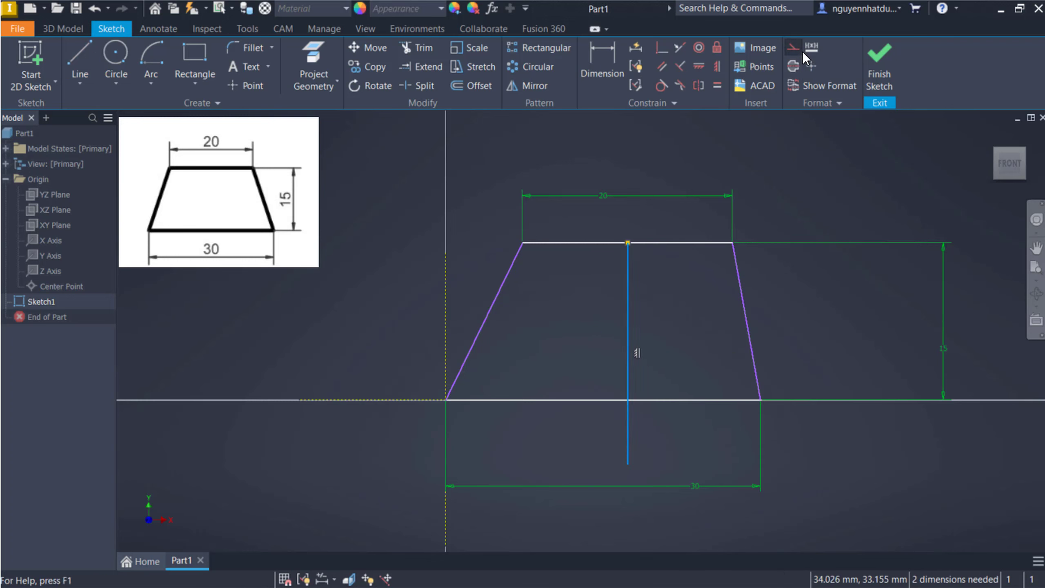
pyautogui.click(798, 46)
pyautogui.click(798, 215)
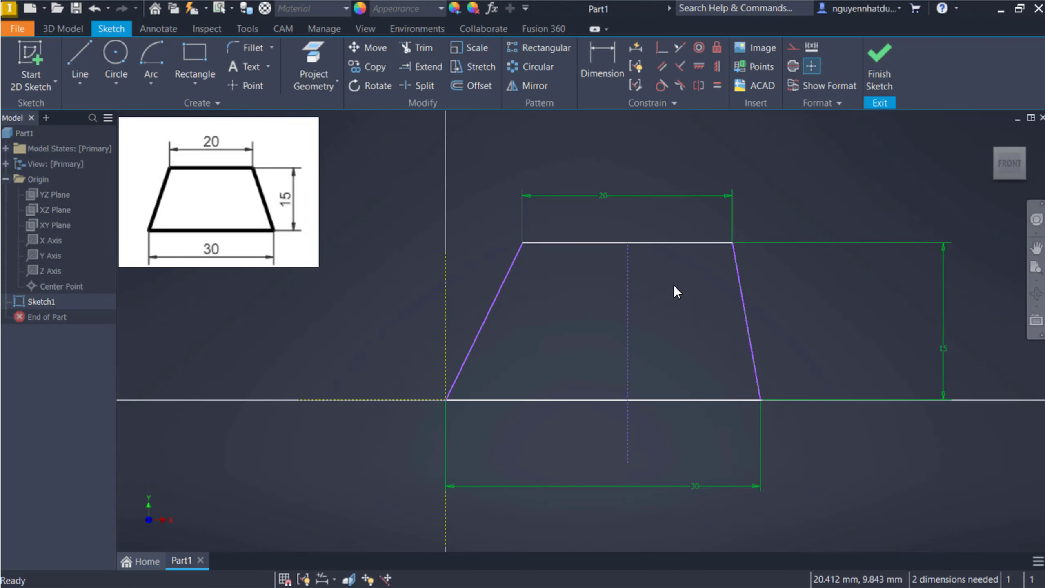
# Make the left and right slanted sides symmetric about the centreline.
pyautogui.click(696, 88)
pyautogui.click(495, 294)
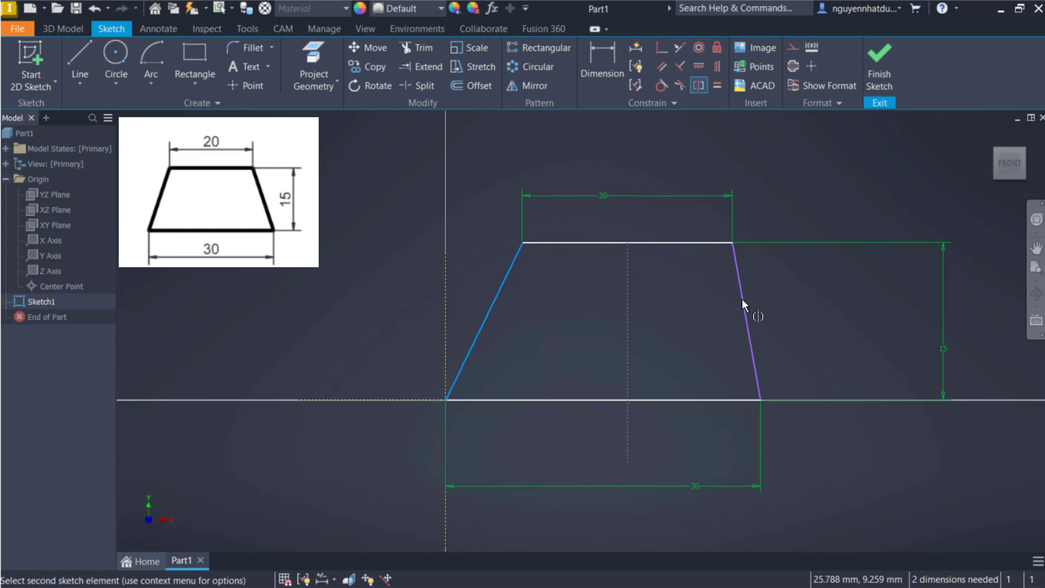
pyautogui.click(744, 296)
pyautogui.click(626, 334)
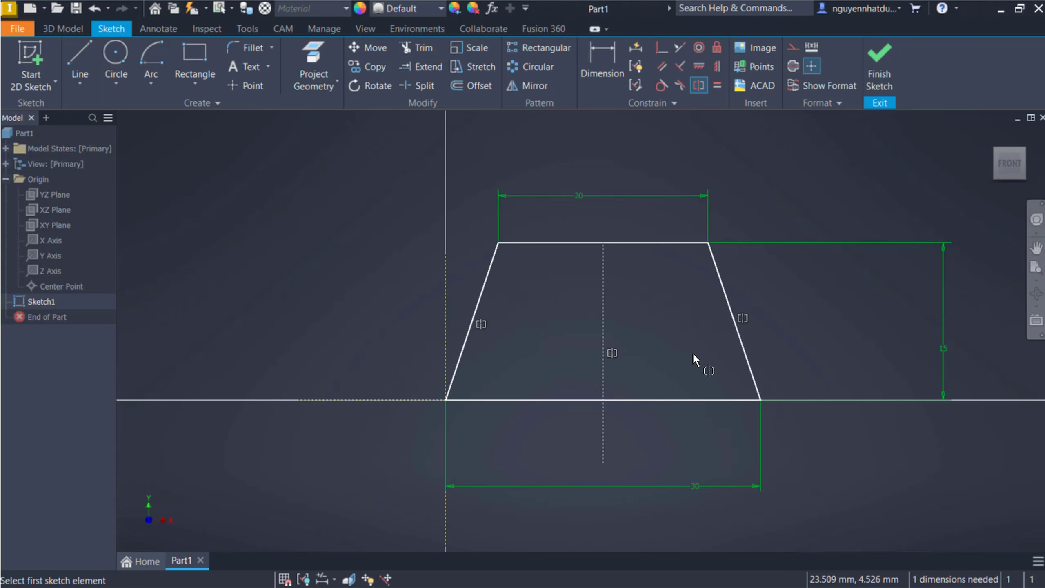
pyautogui.press('Escape')
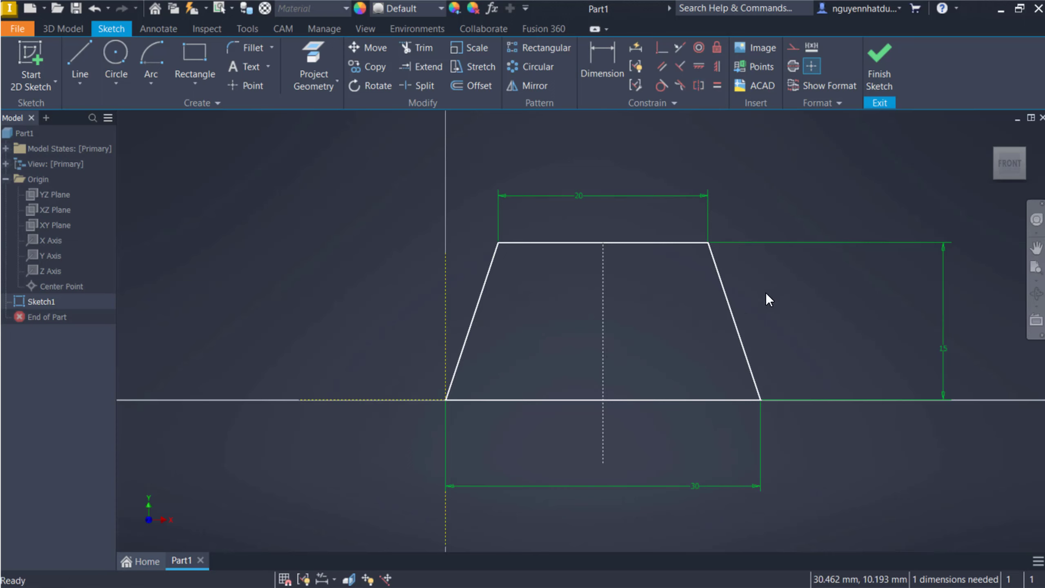
pyautogui.moveTo(459, 172); pyautogui.dragTo(903, 524)
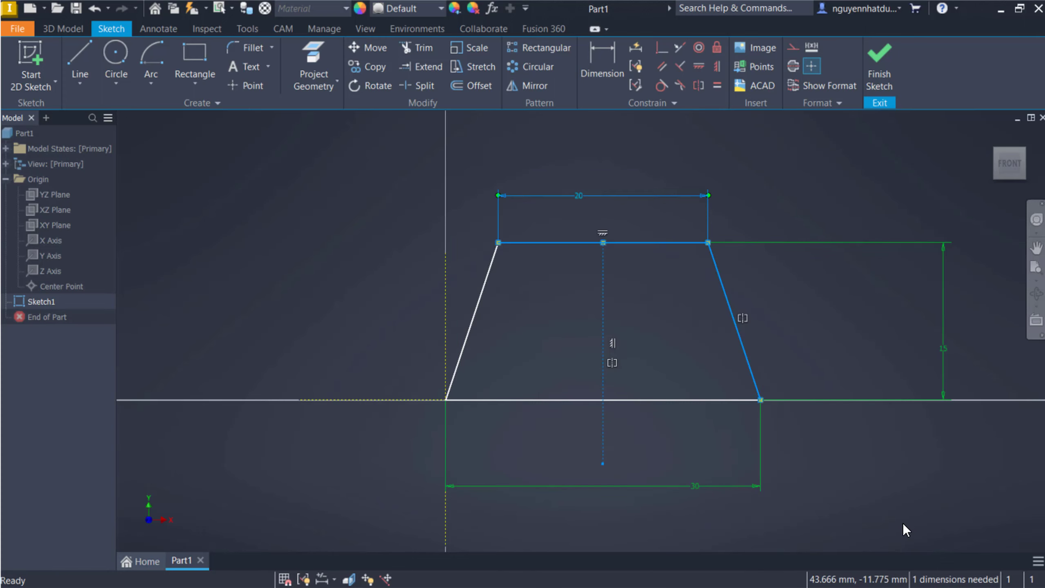
# Delete all the trapezoid's edges and dimensions.
pyautogui.press('Delete')
pyautogui.click(481, 300)
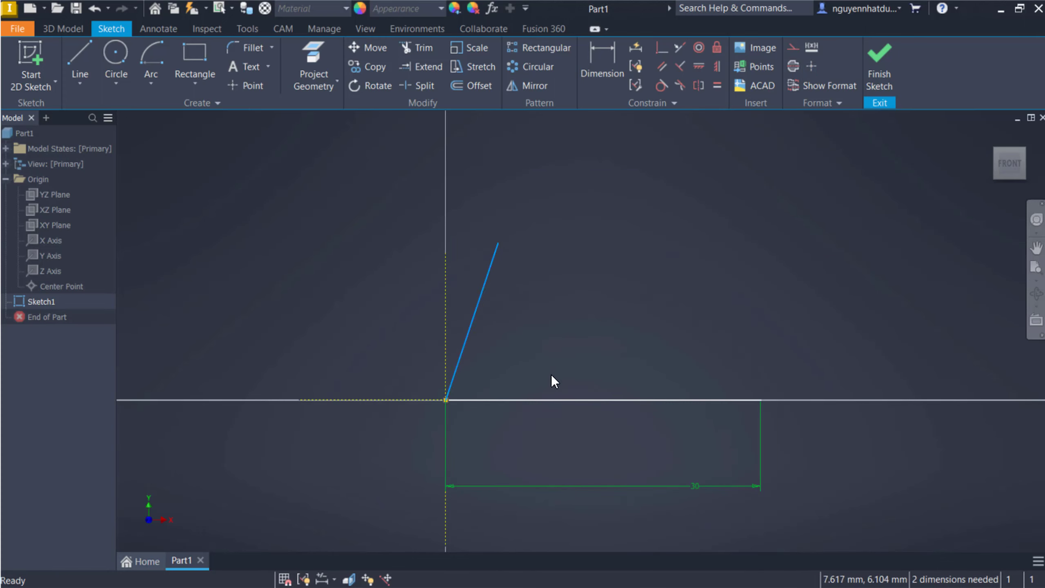
pyautogui.press('Delete')
pyautogui.click(559, 400)
pyautogui.press('Delete')
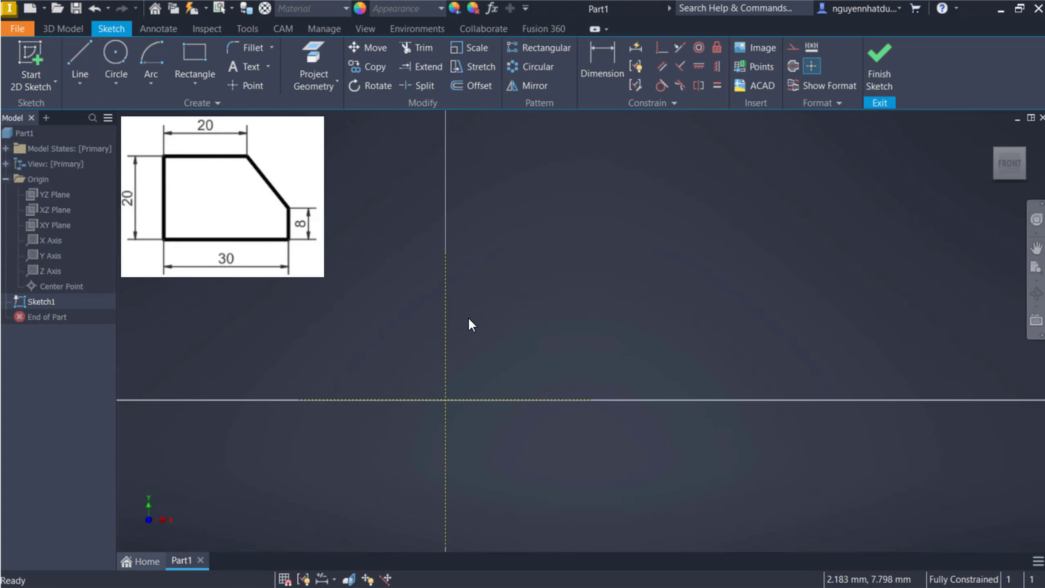
# Draw a closed five-segment chamfered outline starting and ending at the sketch origin.
pyautogui.click(72, 49)
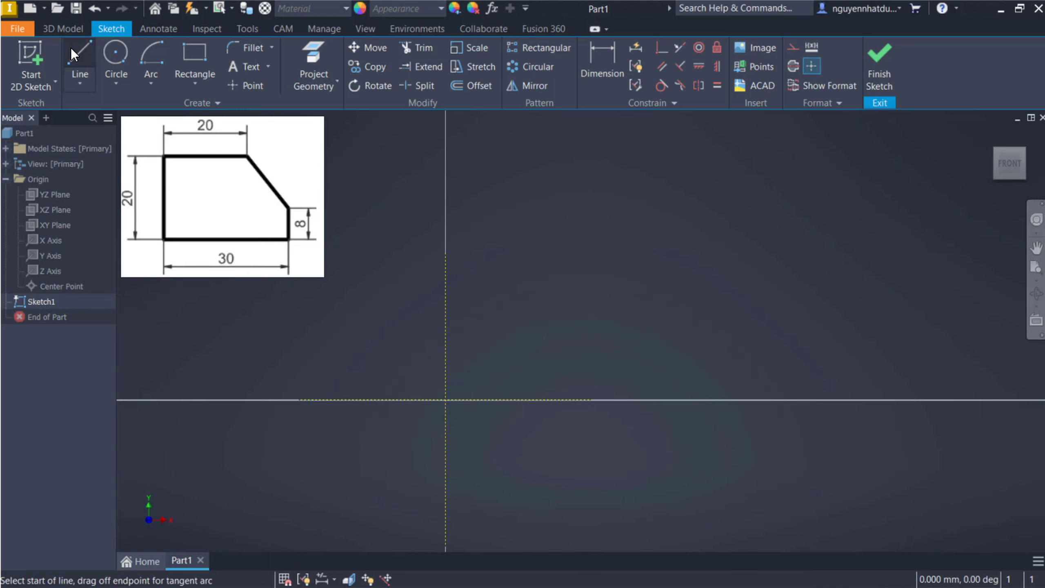
pyautogui.click(446, 399)
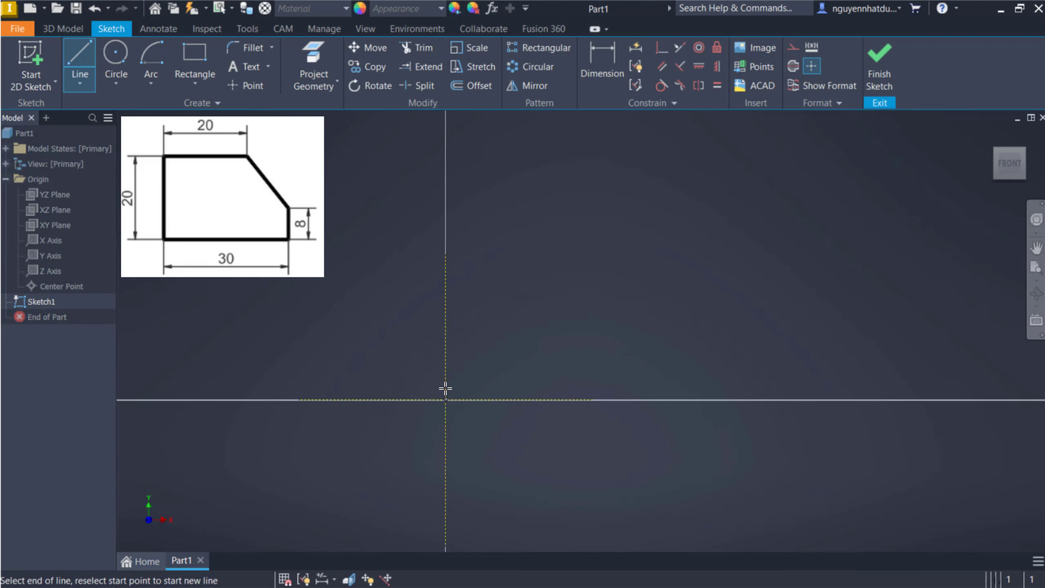
pyautogui.doubleClick(445, 281)
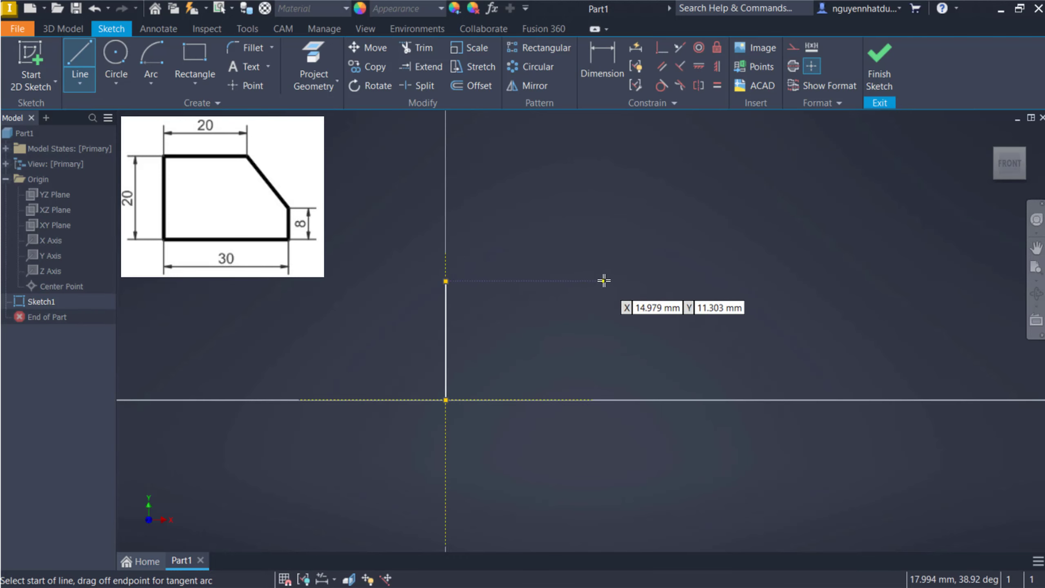
pyautogui.click(446, 282)
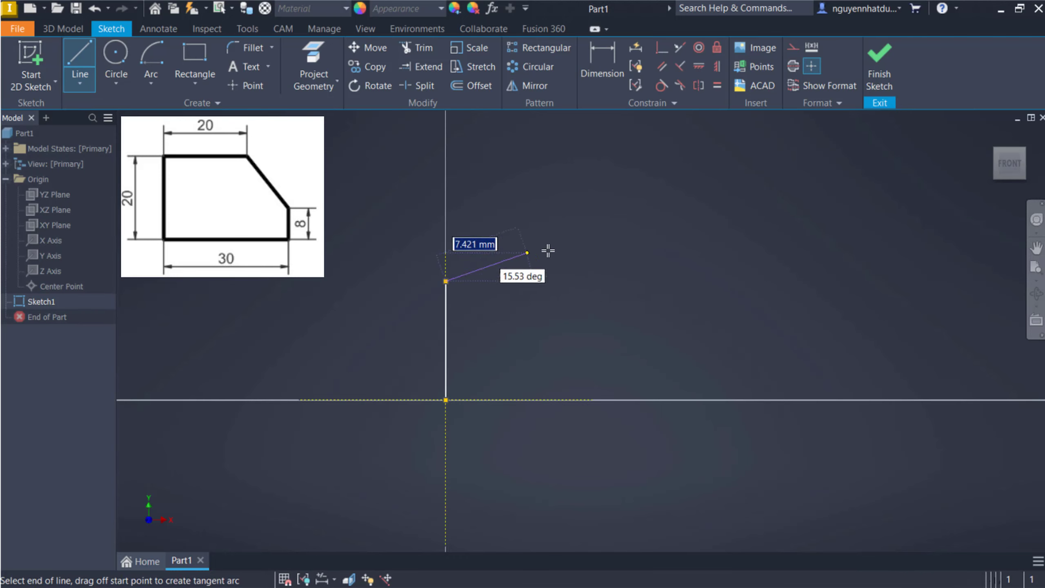
pyautogui.click(616, 253)
pyautogui.click(735, 335)
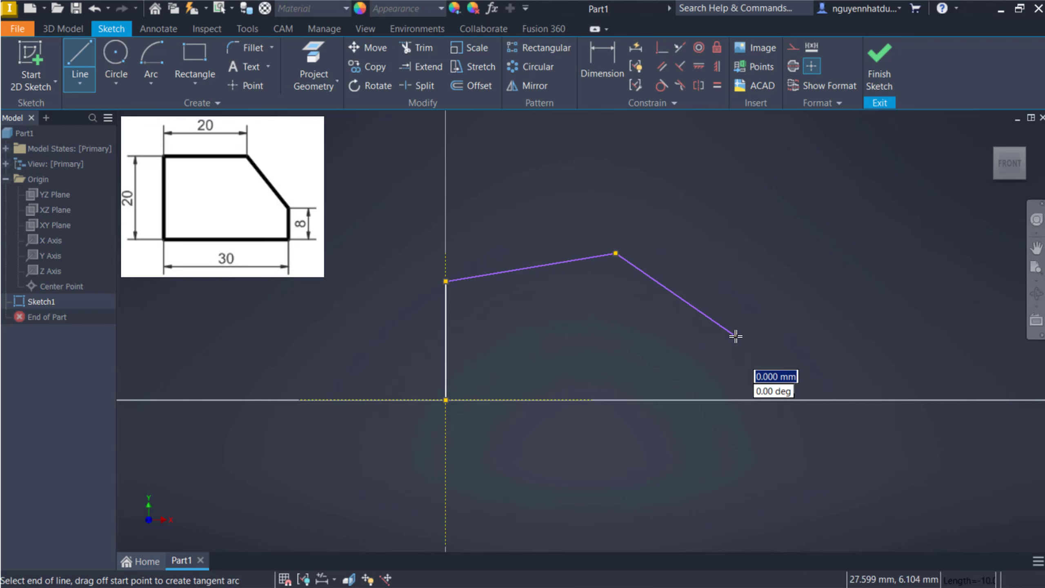
pyautogui.click(735, 387)
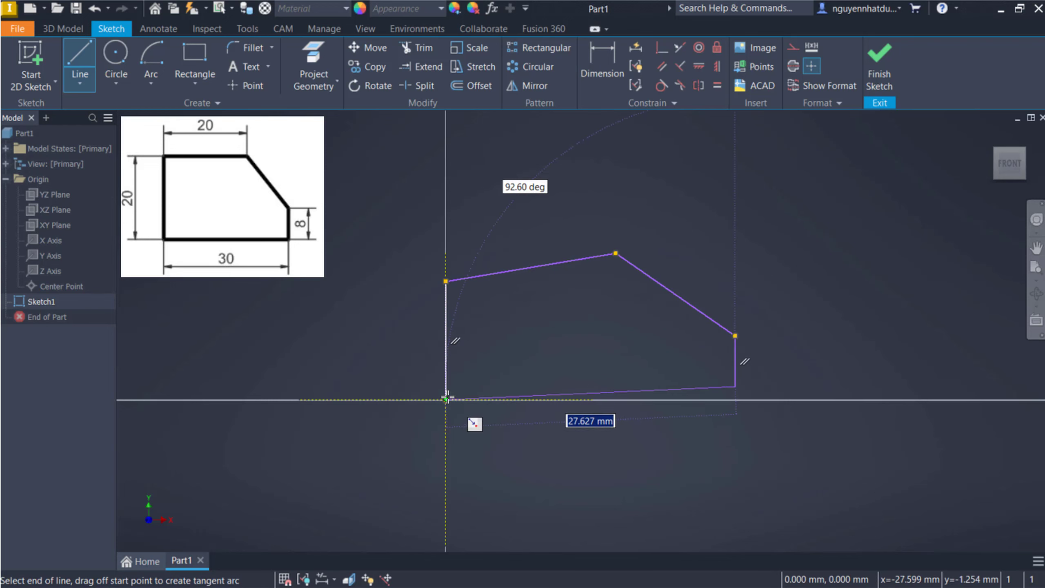
pyautogui.click(447, 397)
pyautogui.press('Escape')
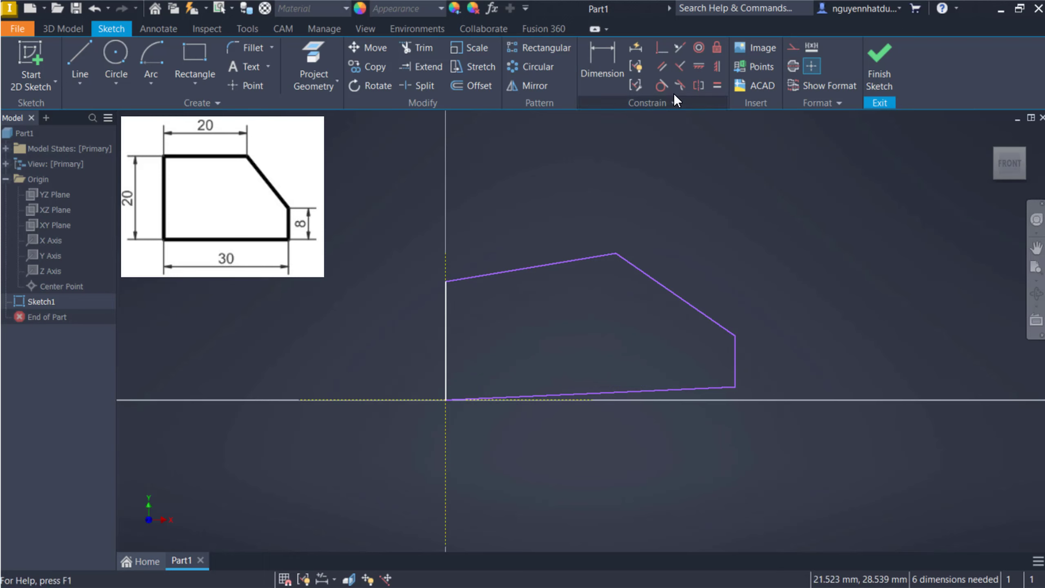
# Constrain the outline's top and bottom edges to be horizontal.
pyautogui.click(698, 65)
pyautogui.click(543, 265)
pyautogui.click(600, 391)
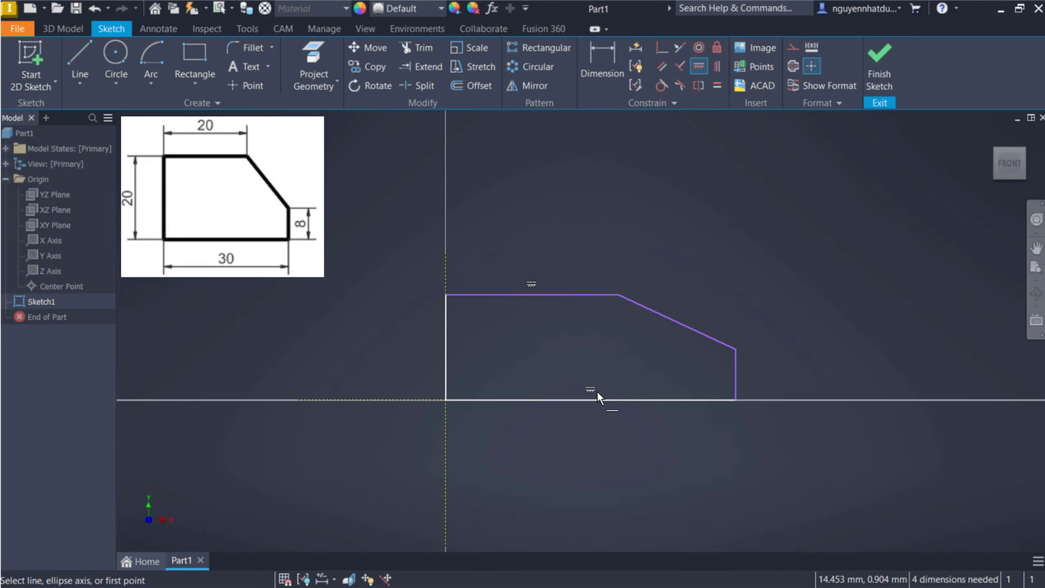
pyautogui.press('Escape')
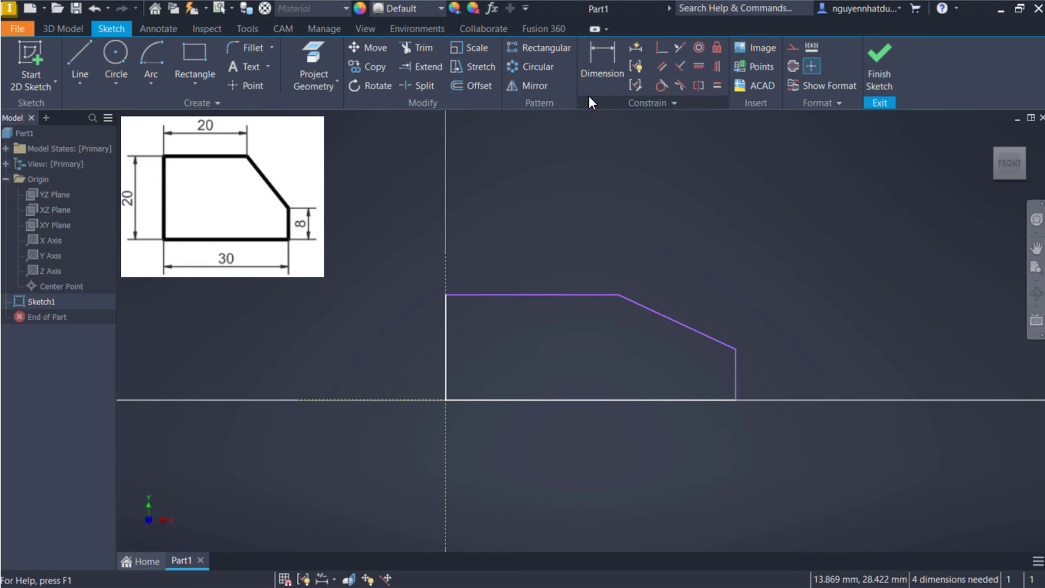
# Dimension the block's height to 20 and its short right side to 8.
pyautogui.click(602, 62)
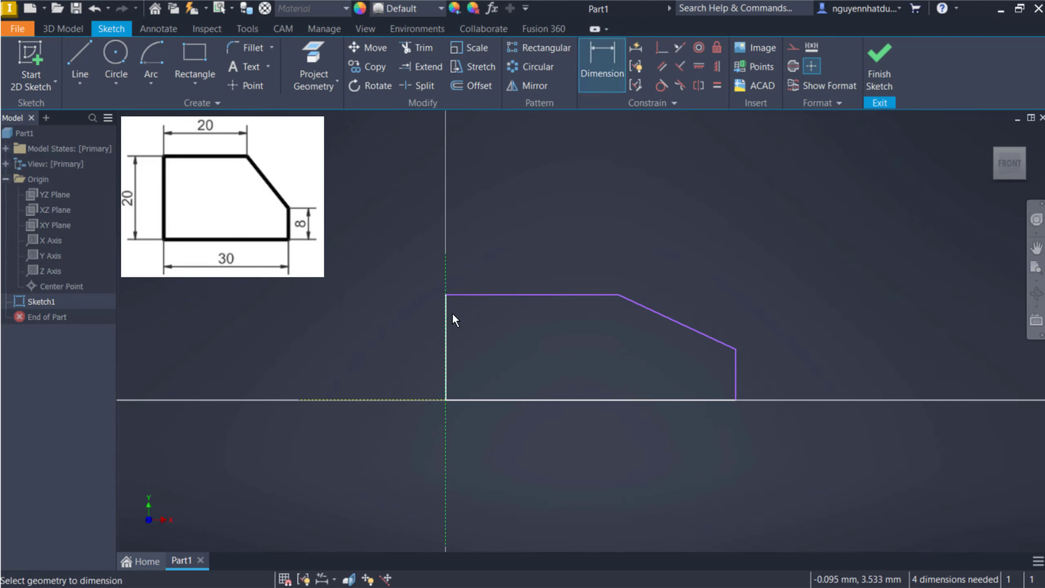
pyautogui.click(489, 295)
pyautogui.click(500, 399)
pyautogui.click(383, 371)
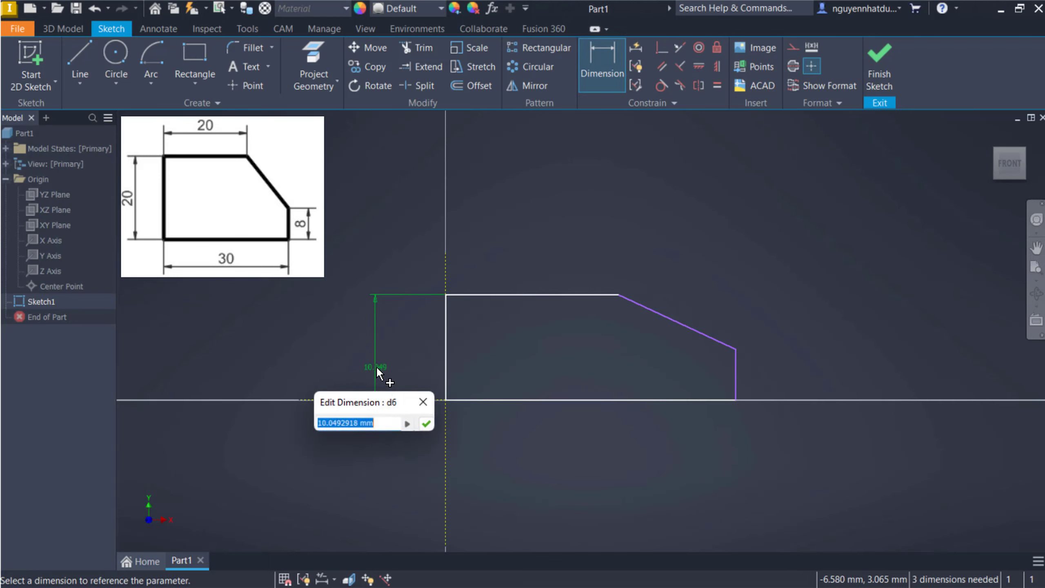
pyautogui.write('20')
pyautogui.press('Return')
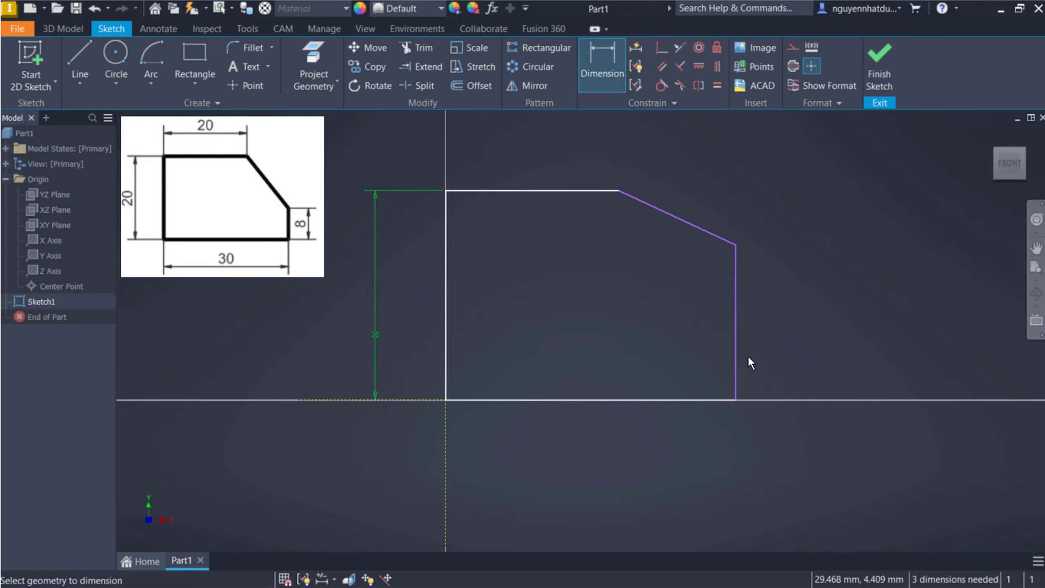
pyautogui.click(736, 360)
pyautogui.click(832, 354)
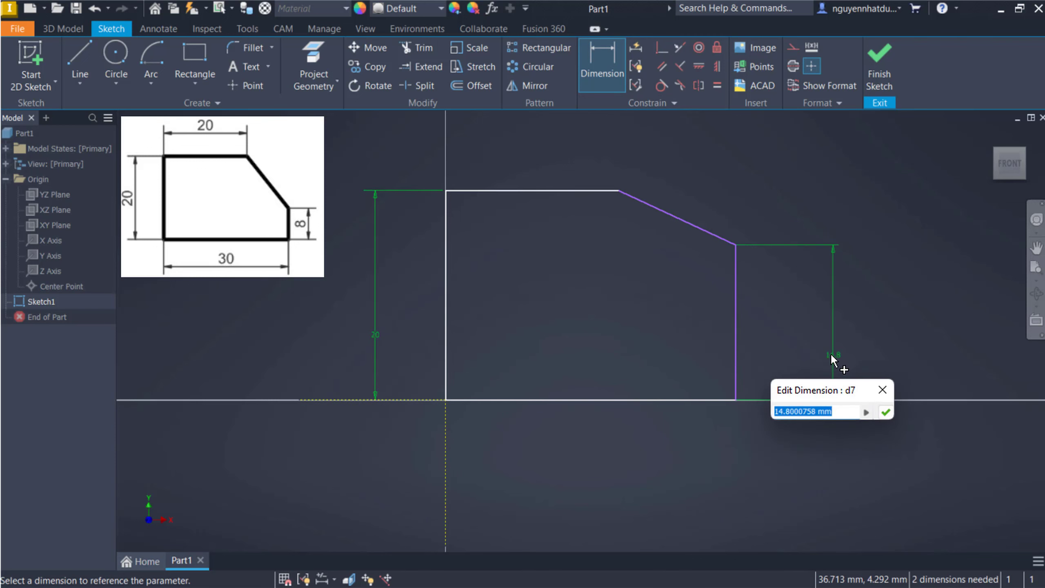
pyautogui.write('8')
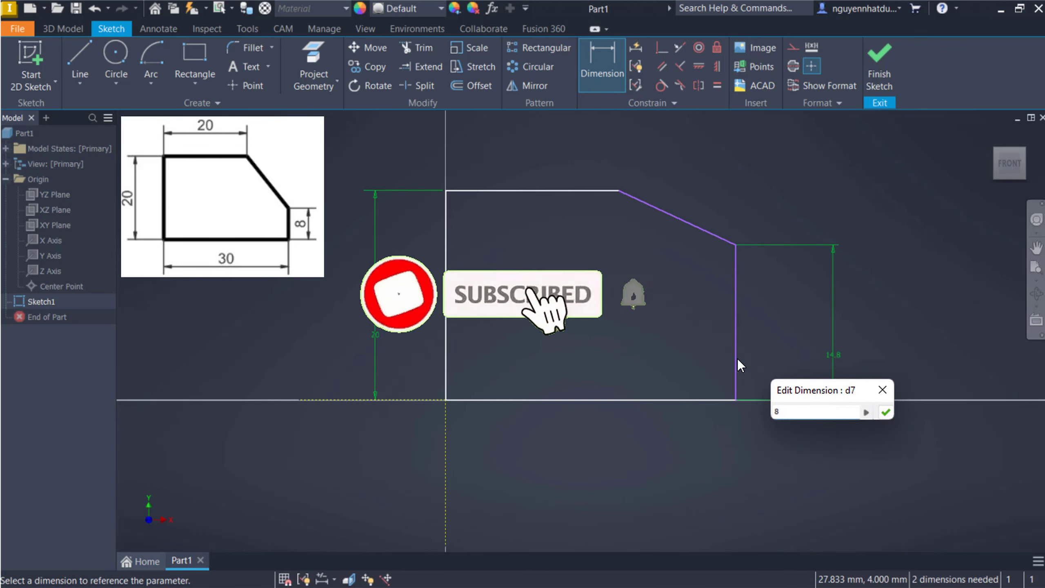
pyautogui.click(886, 412)
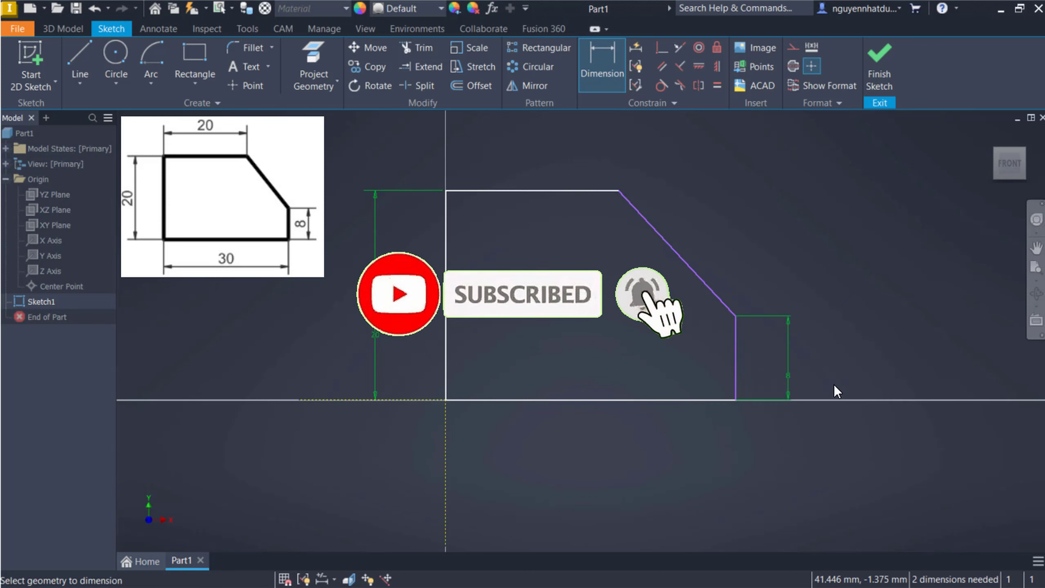
# Add the overall width dimension below the block and a top-edge length of 20.
pyautogui.click(735, 345)
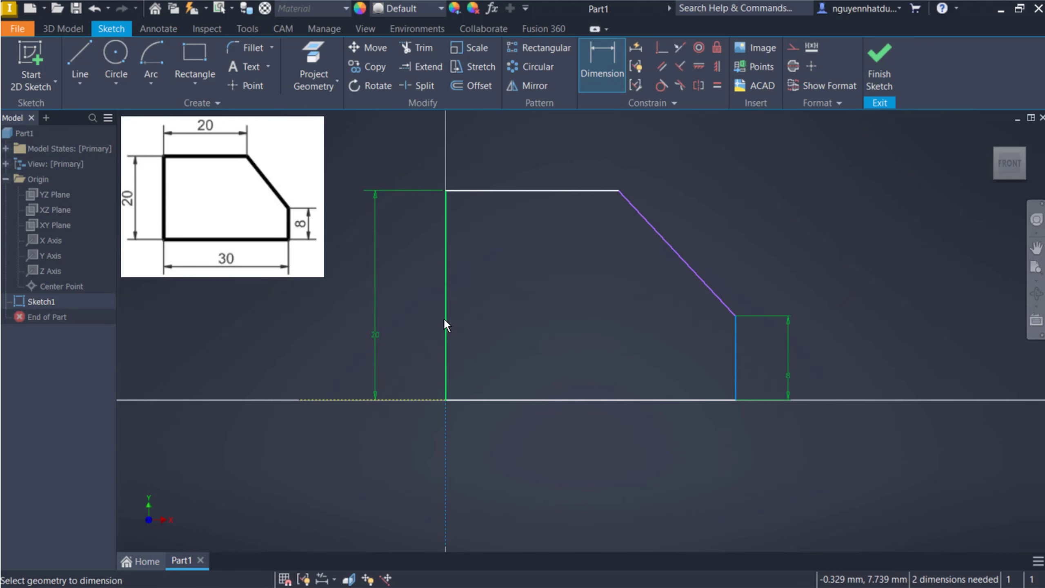
pyautogui.click(445, 317)
pyautogui.click(632, 480)
pyautogui.write('0')
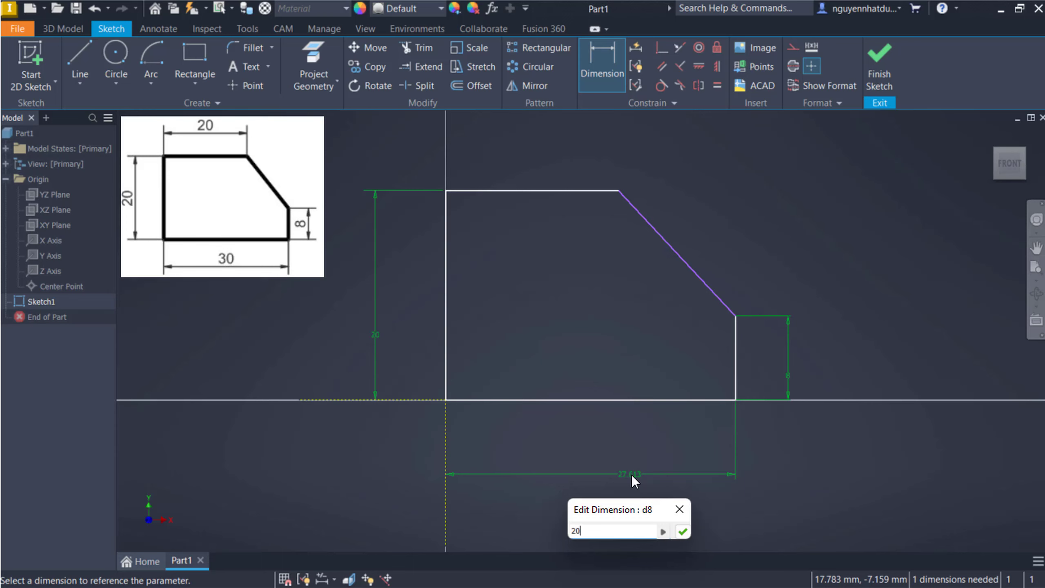
pyautogui.press('Return')
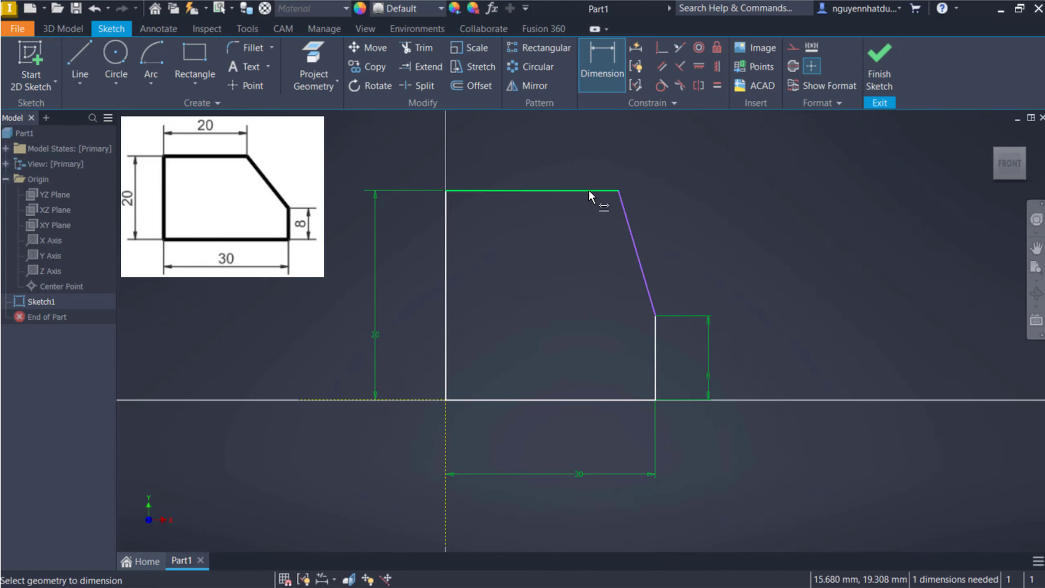
pyautogui.click(585, 190)
pyautogui.click(582, 159)
pyautogui.write('2')
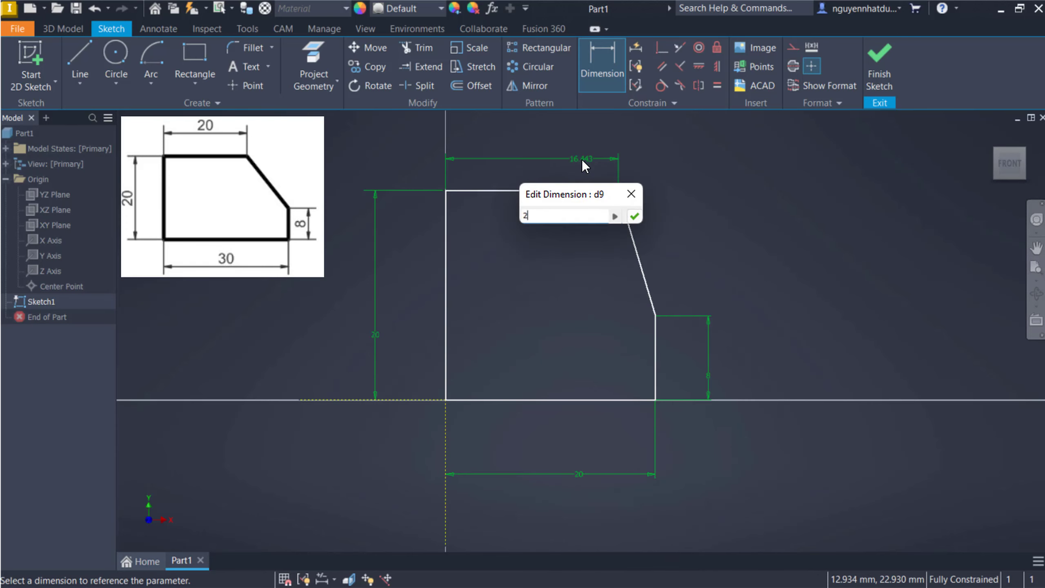
pyautogui.write('0')
pyautogui.press('Return')
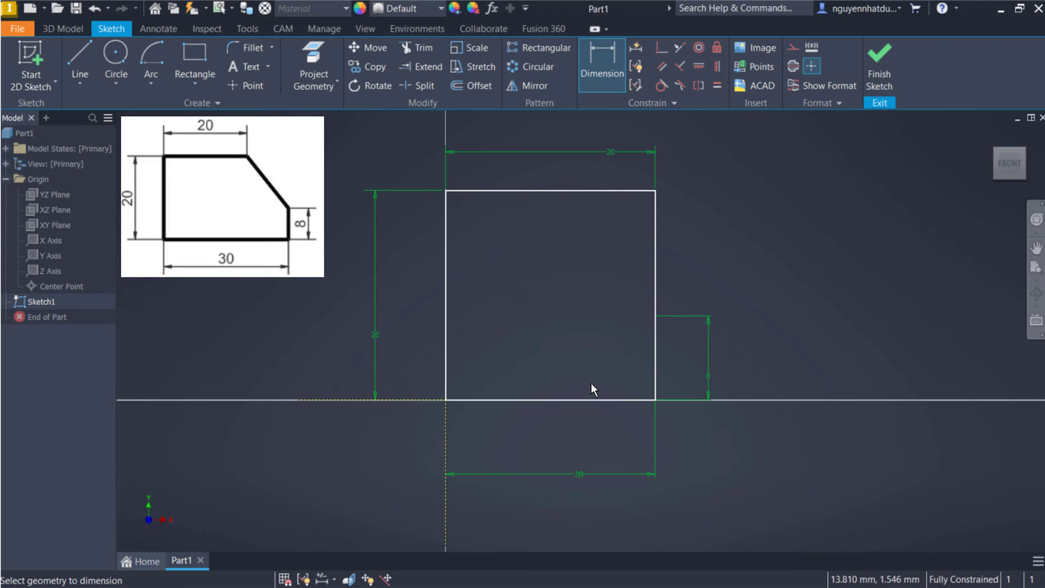
# Correct the bottom width to 30 and the top edge to 20.
pyautogui.hotkey('ctrl', 'z')
pyautogui.doubleClick(586, 474)
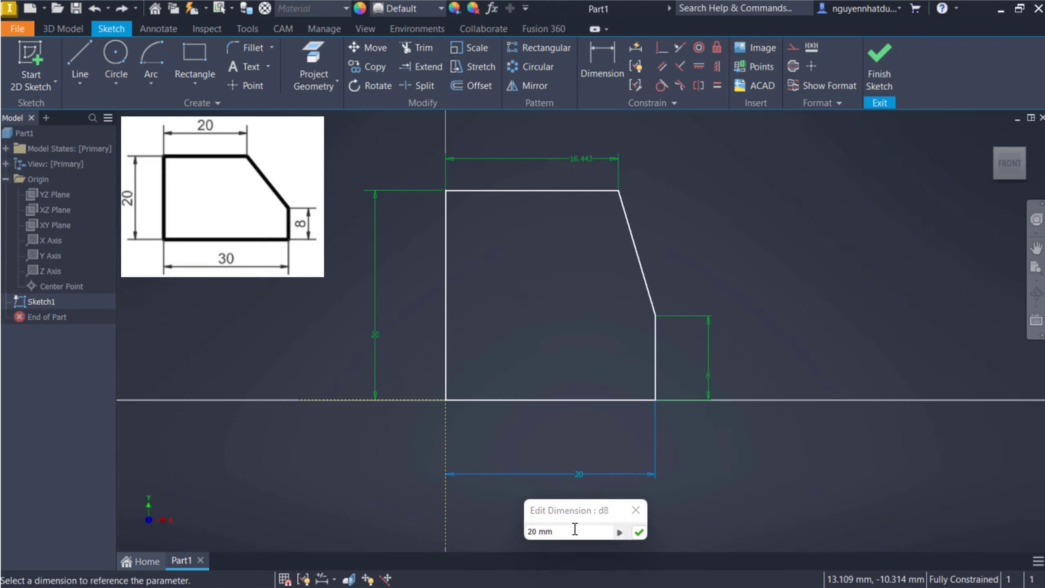
pyautogui.write('30')
pyautogui.press('Return')
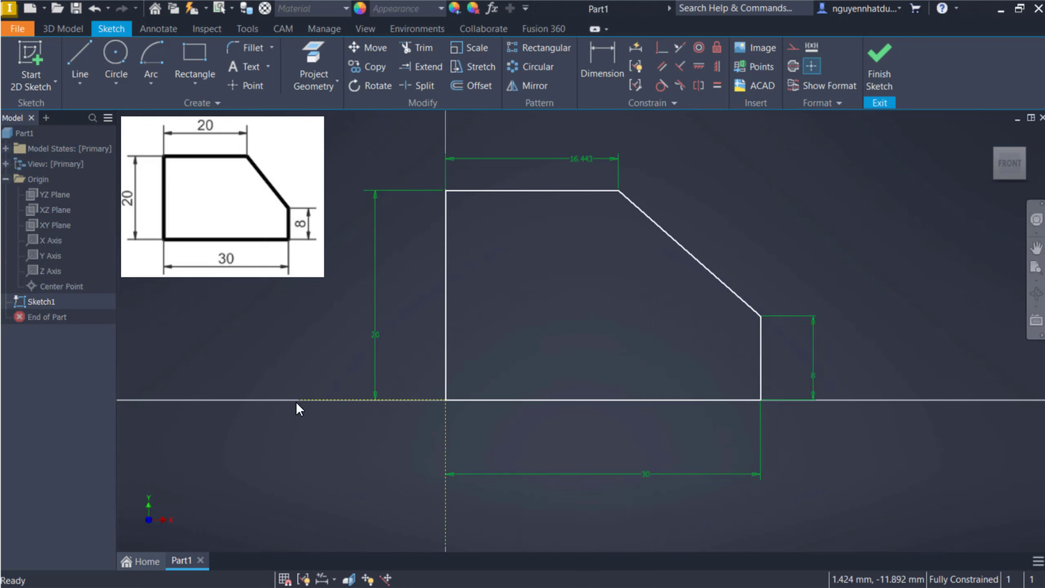
pyautogui.doubleClick(578, 161)
pyautogui.write('20')
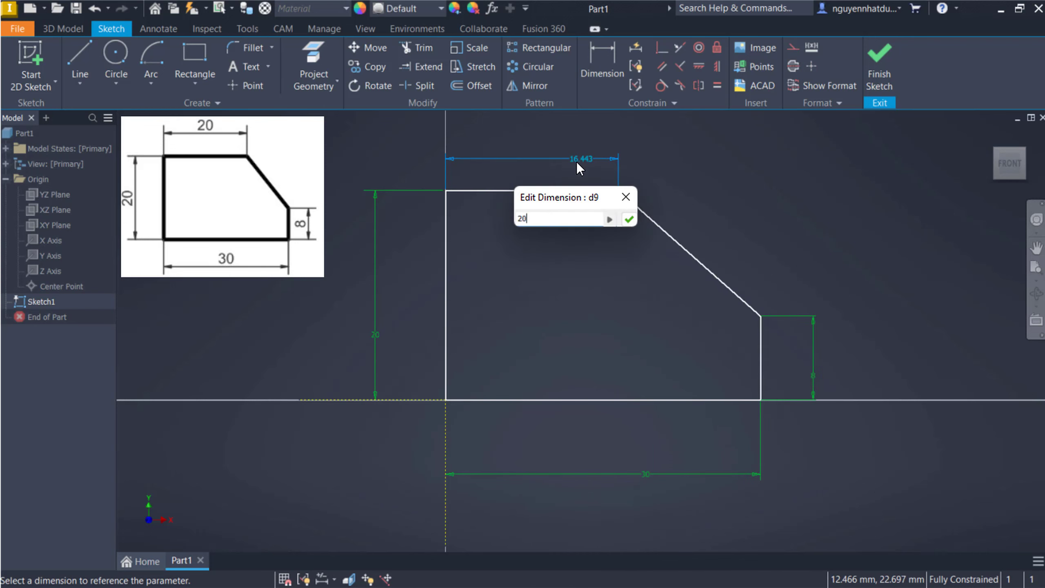
pyautogui.press('Return')
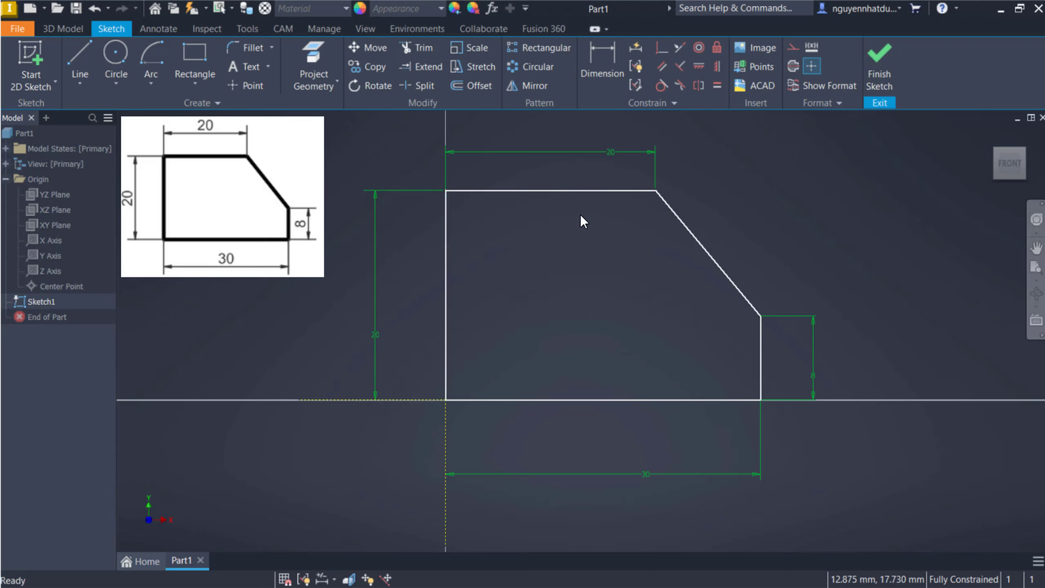
# Delete the block sketch and draw a closed six-sided outline with top and bottom vertices on the vertical axis.
pyautogui.moveTo(339, 152); pyautogui.dragTo(859, 489)
pyautogui.press('Delete')
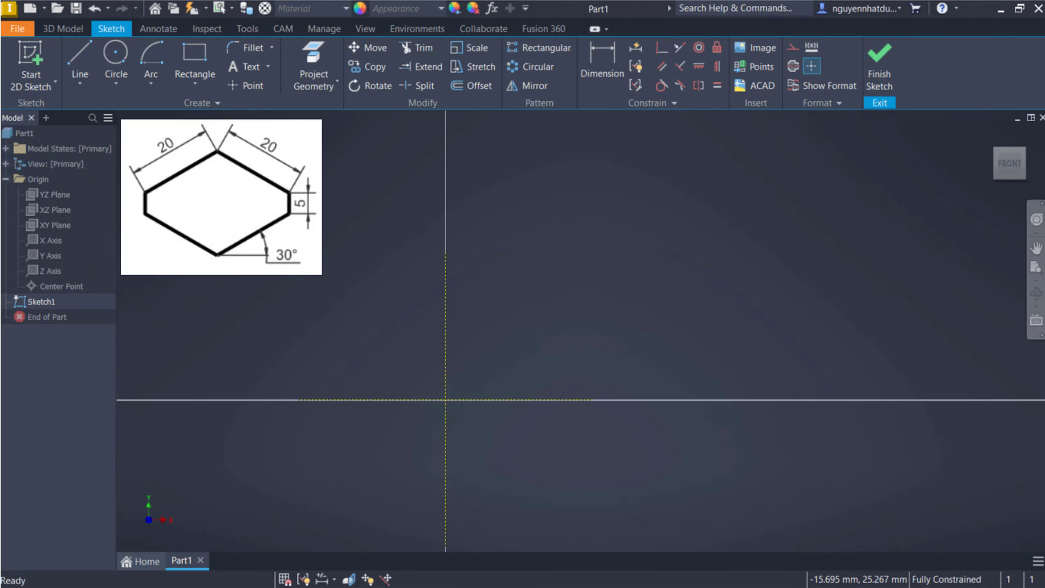
pyautogui.click(74, 61)
pyautogui.click(338, 371)
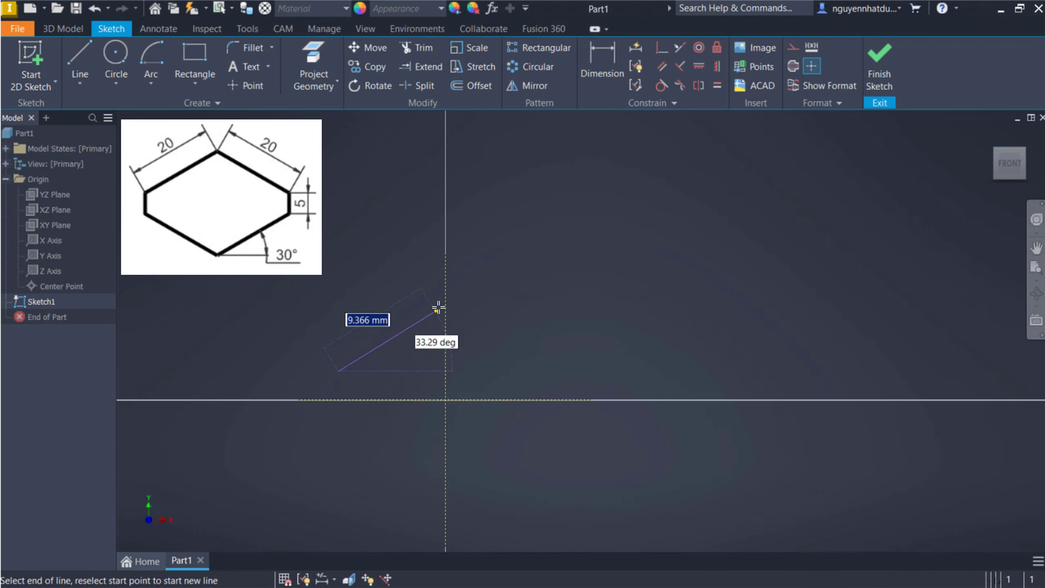
pyautogui.doubleClick(445, 301)
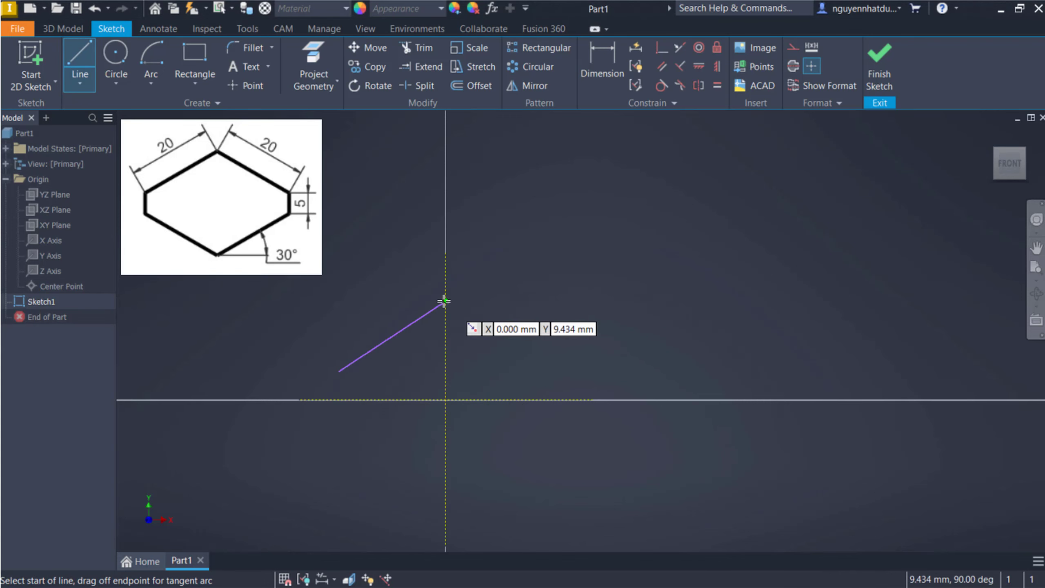
pyautogui.click(445, 301)
pyautogui.click(559, 341)
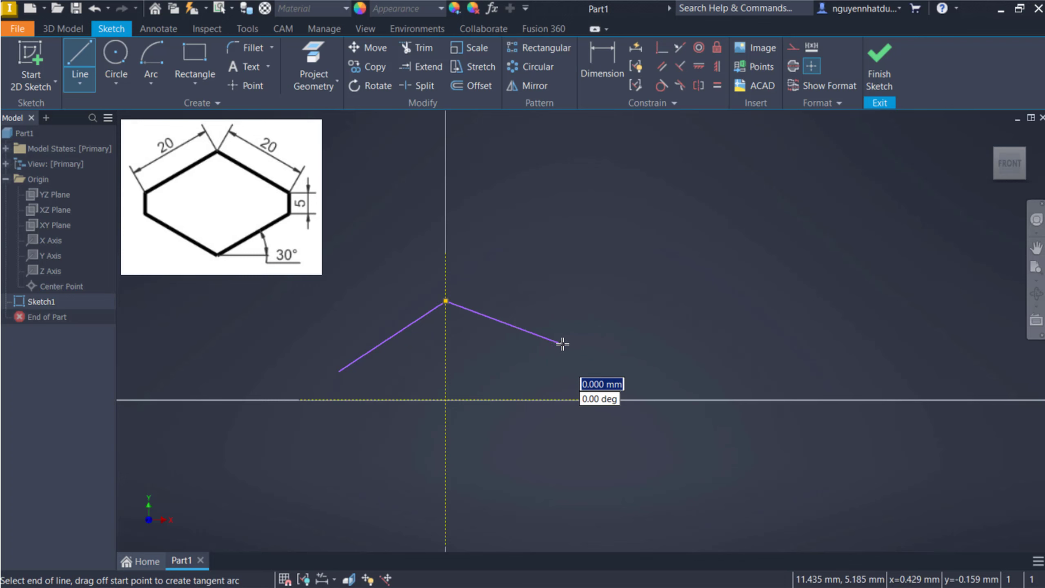
pyautogui.click(560, 432)
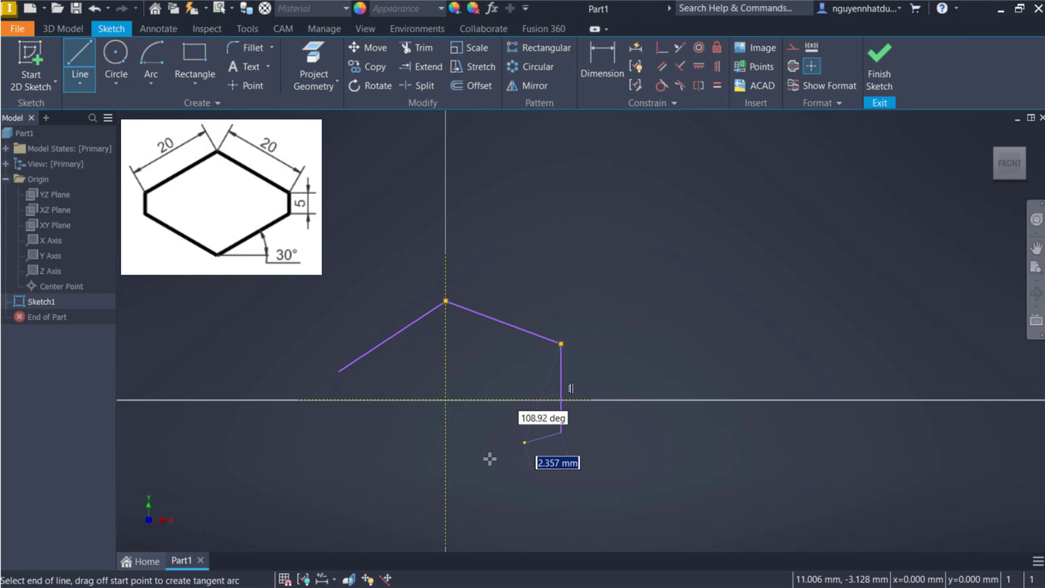
pyautogui.click(446, 477)
pyautogui.click(344, 428)
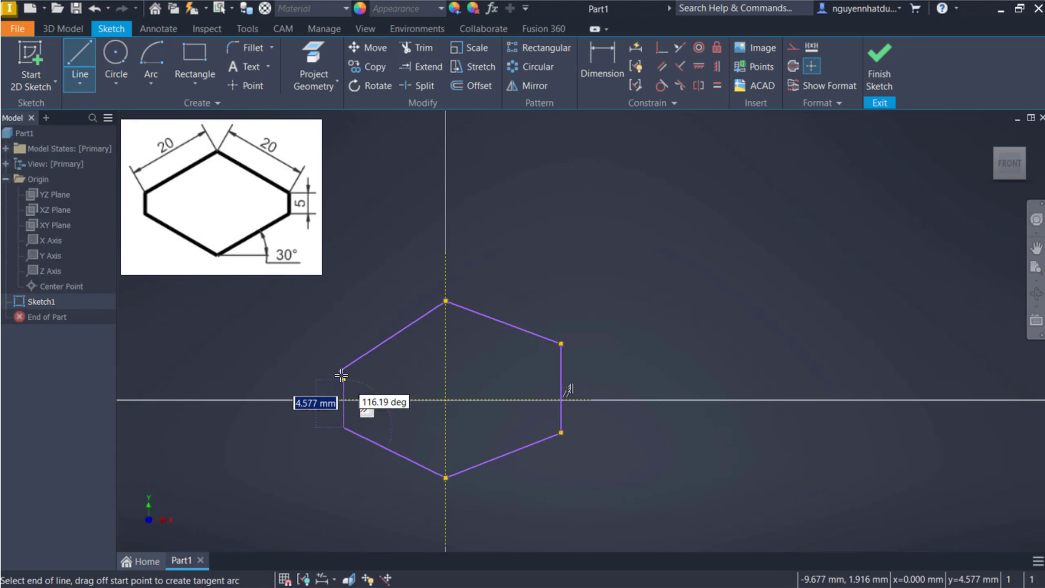
pyautogui.click(339, 372)
pyautogui.press('Escape')
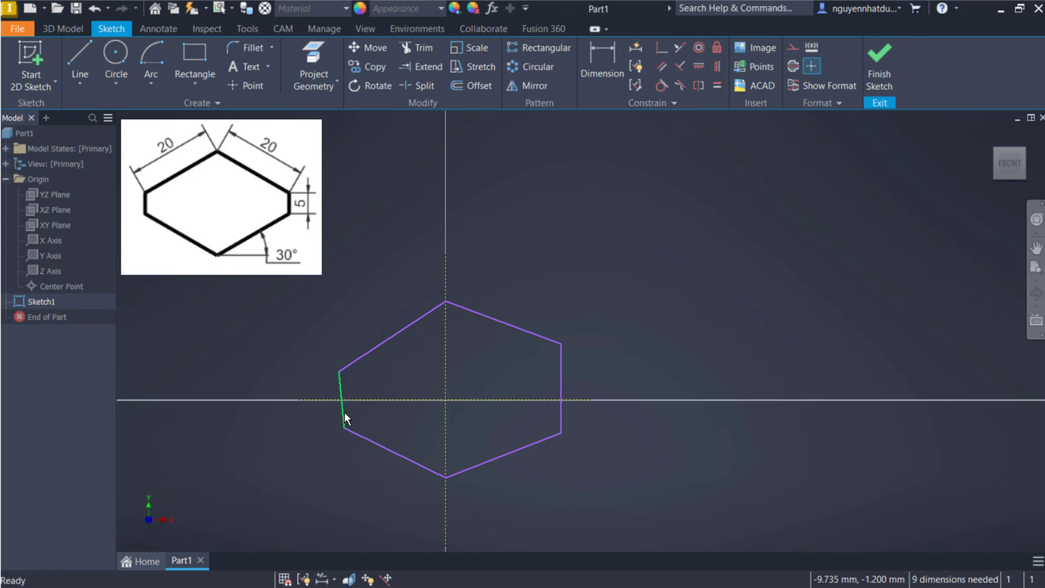
# Make the hexagon's left edge vertical.
pyautogui.click(717, 66)
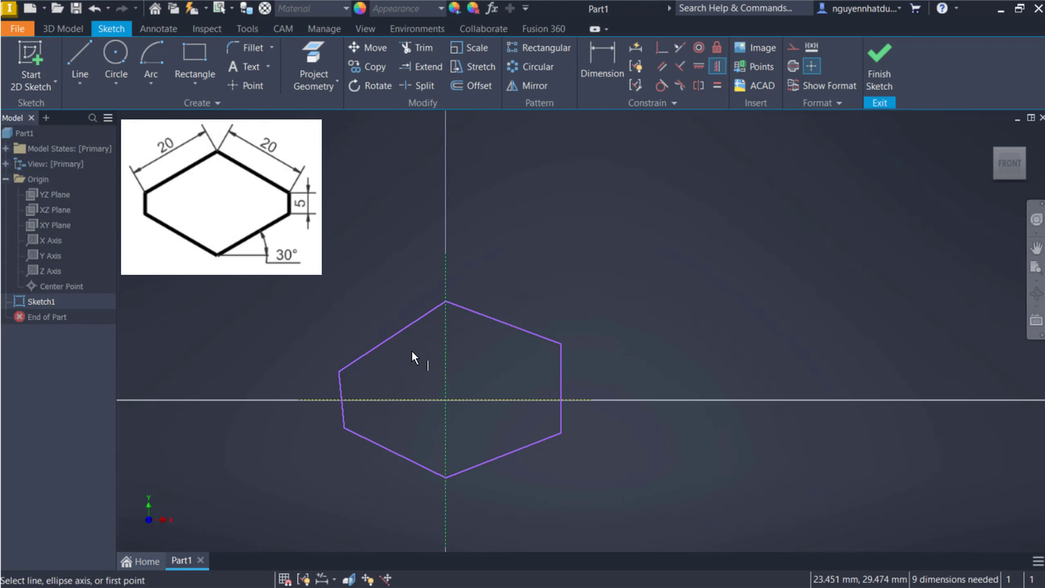
pyautogui.click(341, 388)
pyautogui.press('Escape')
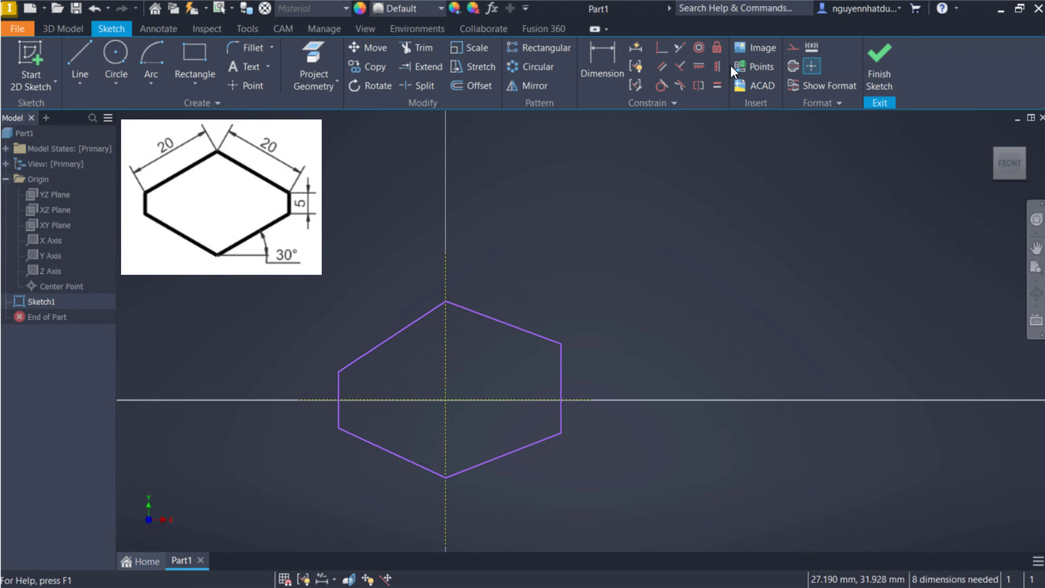
# Make the left and right edges symmetric about the vertical axis.
pyautogui.click(702, 88)
pyautogui.click(338, 384)
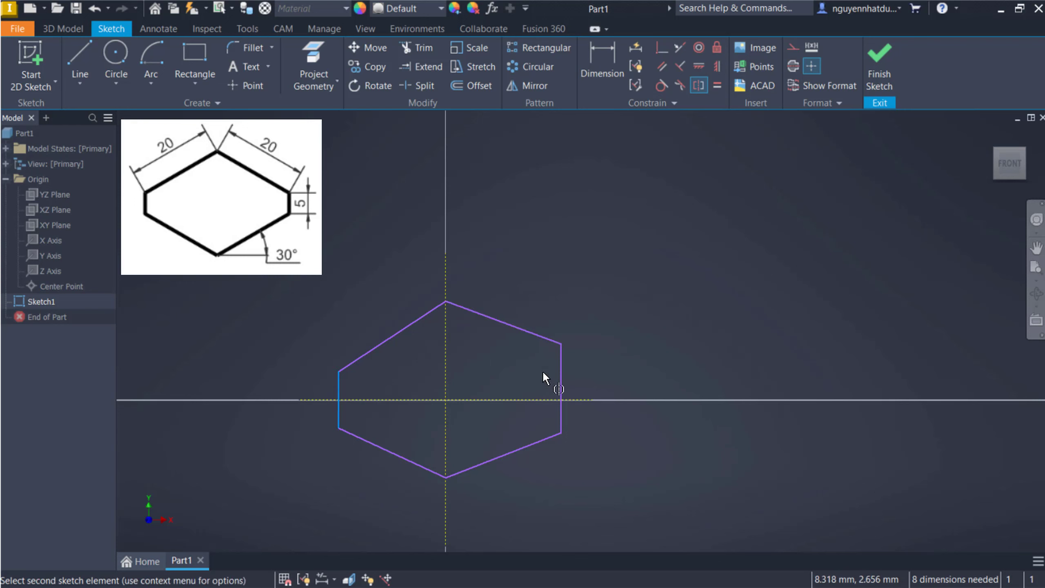
pyautogui.click(560, 376)
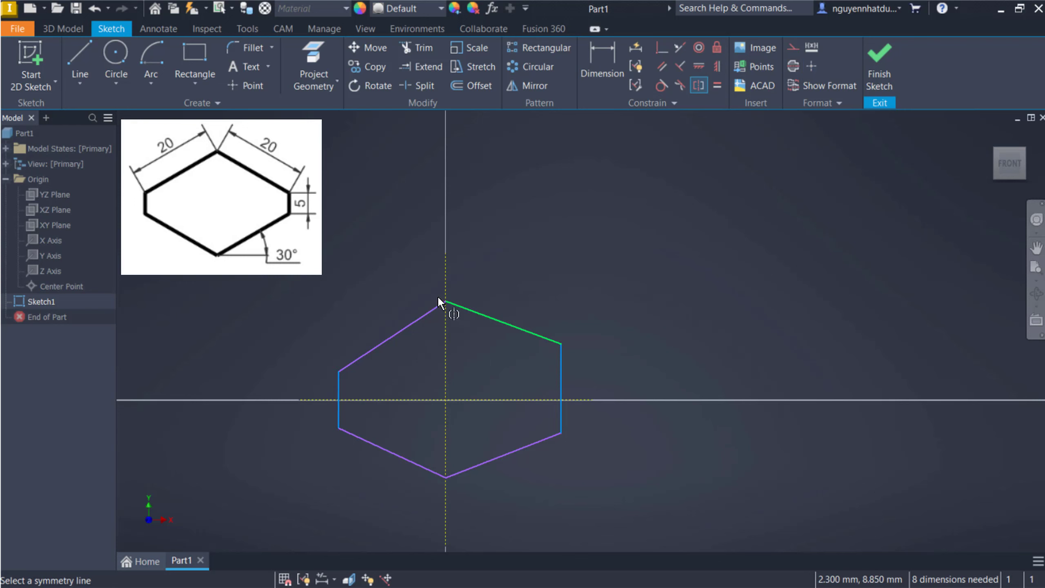
pyautogui.click(445, 381)
pyautogui.press('Escape')
pyautogui.rightClick(344, 256)
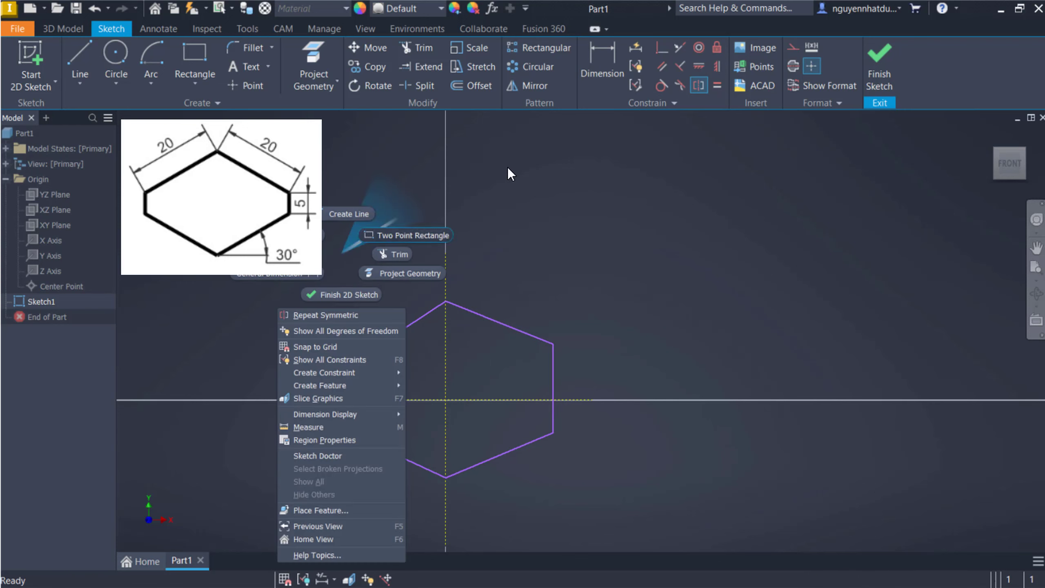
pyautogui.press('Escape')
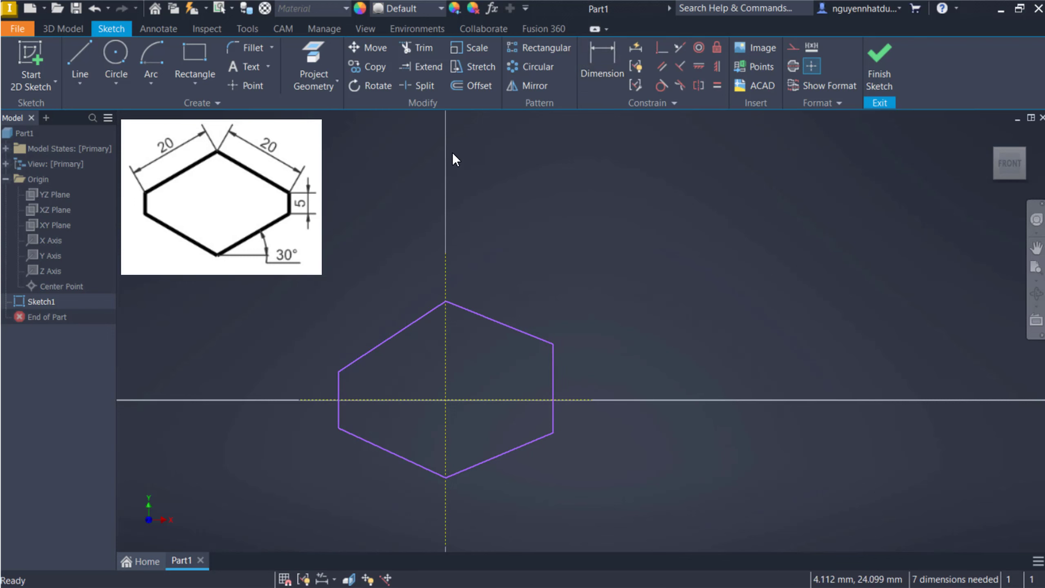
pyautogui.rightClick(350, 184)
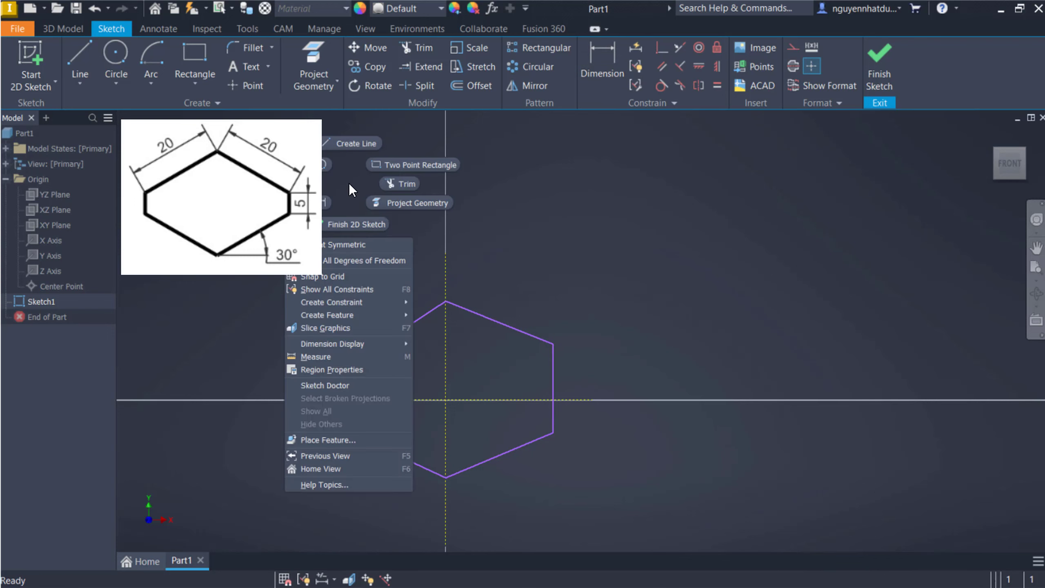
pyautogui.click(327, 202)
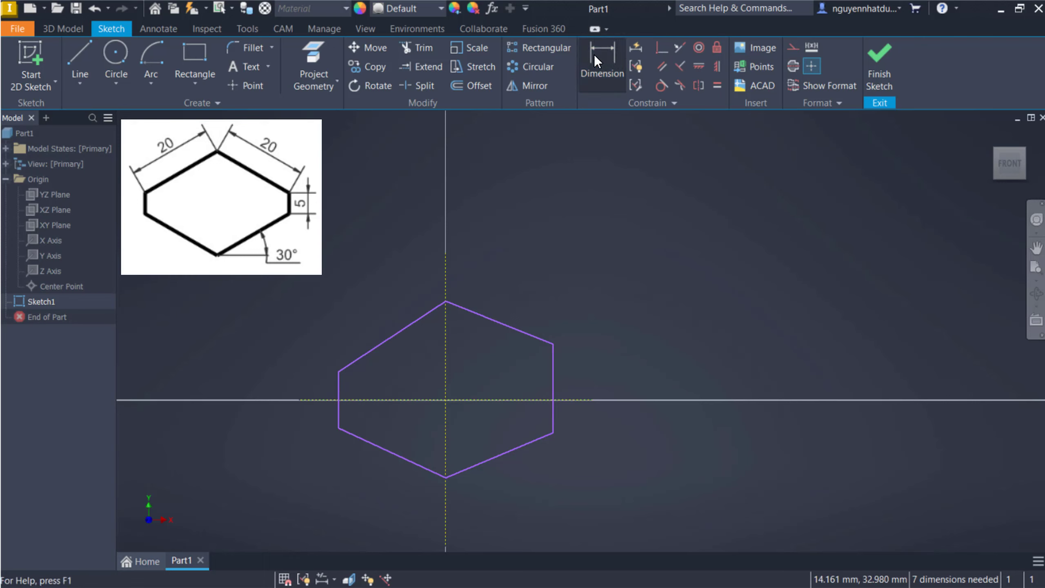
# Dimension the left vertical edge to a height of 5.
pyautogui.click(338, 392)
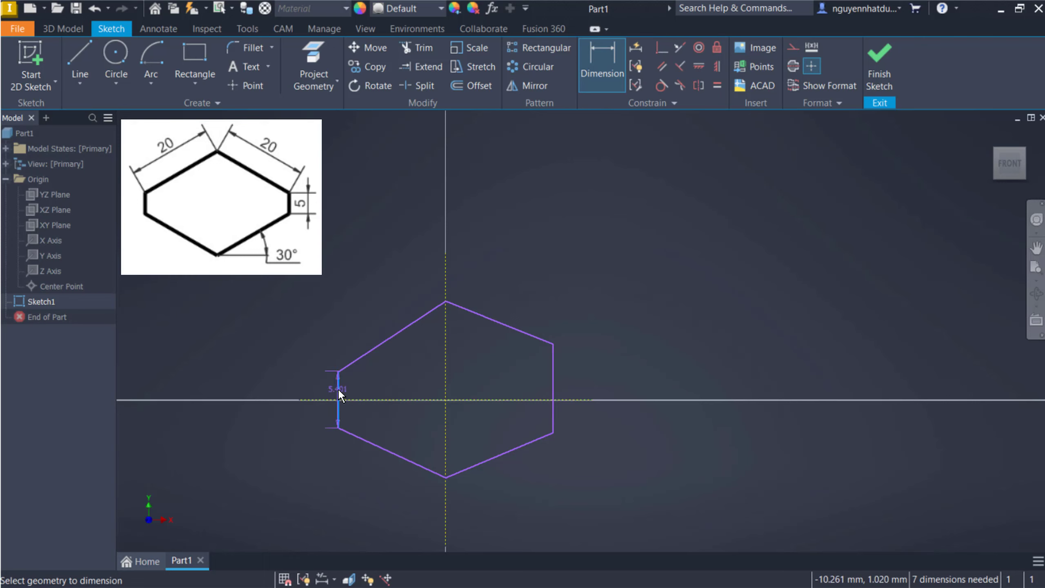
pyautogui.click(320, 390)
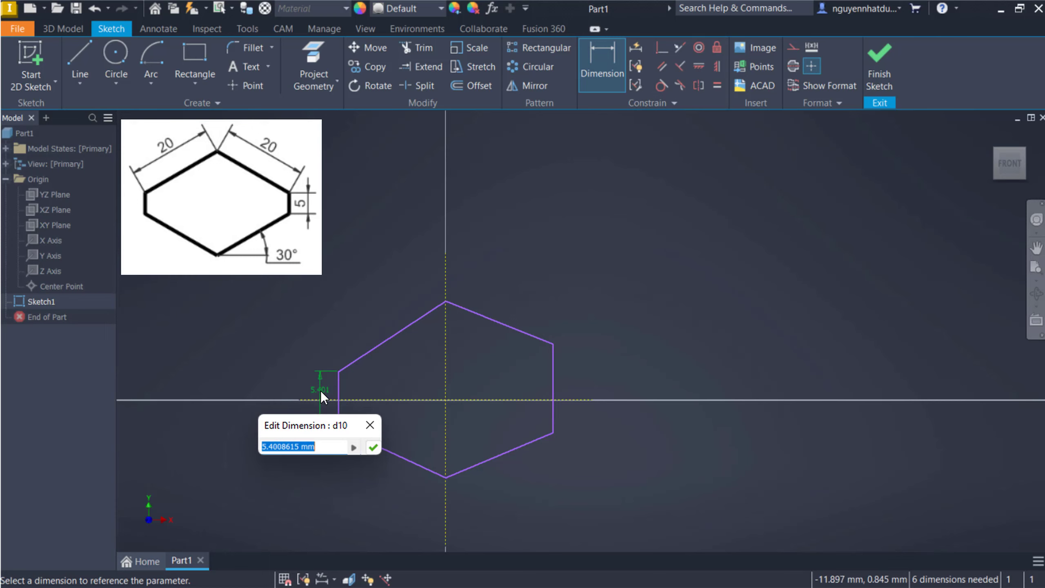
pyautogui.write('5')
pyautogui.press('Return')
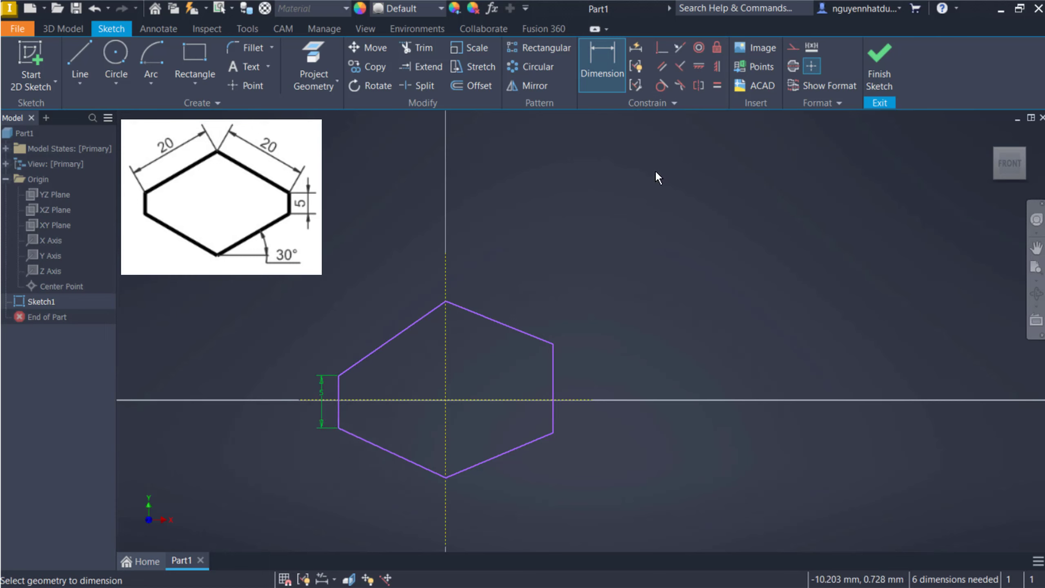
# Make the right edge equal in length to the left edge.
pyautogui.click(716, 84)
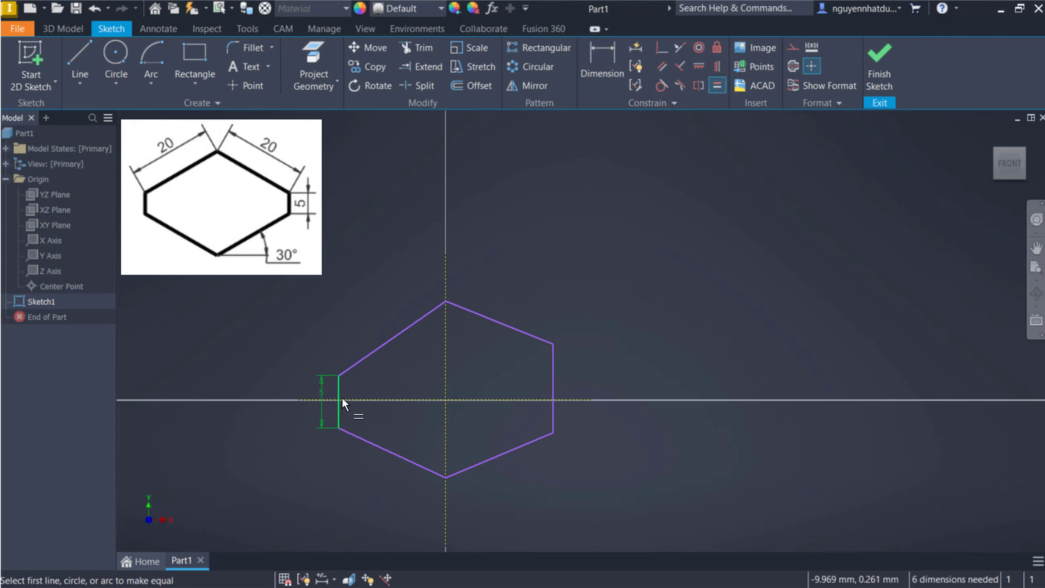
pyautogui.click(342, 398)
pyautogui.click(552, 378)
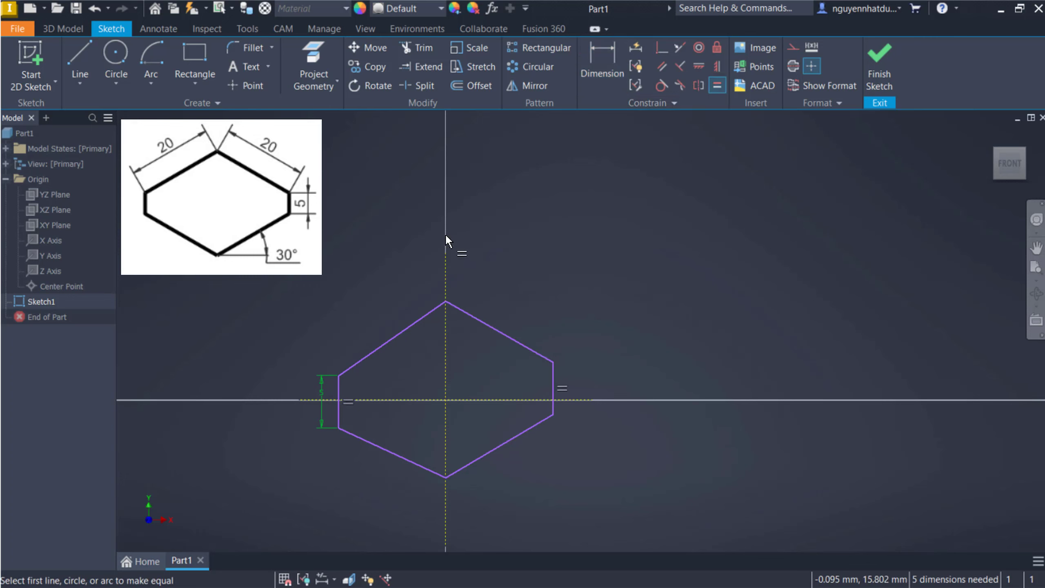
pyautogui.press('Escape')
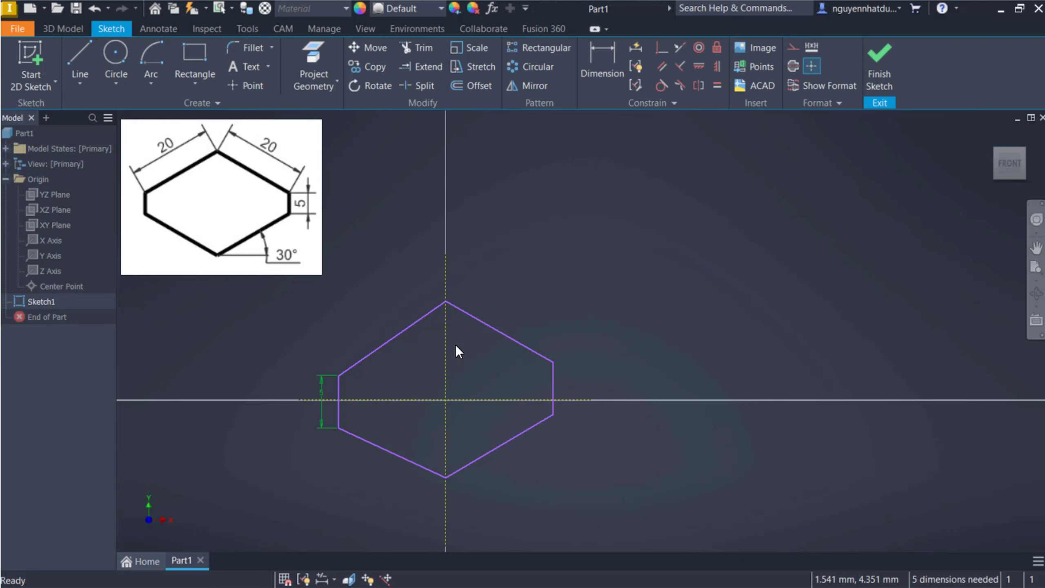
# Make the upper-left and upper-right slanted edges symmetric about the vertical centre line.
pyautogui.click(698, 84)
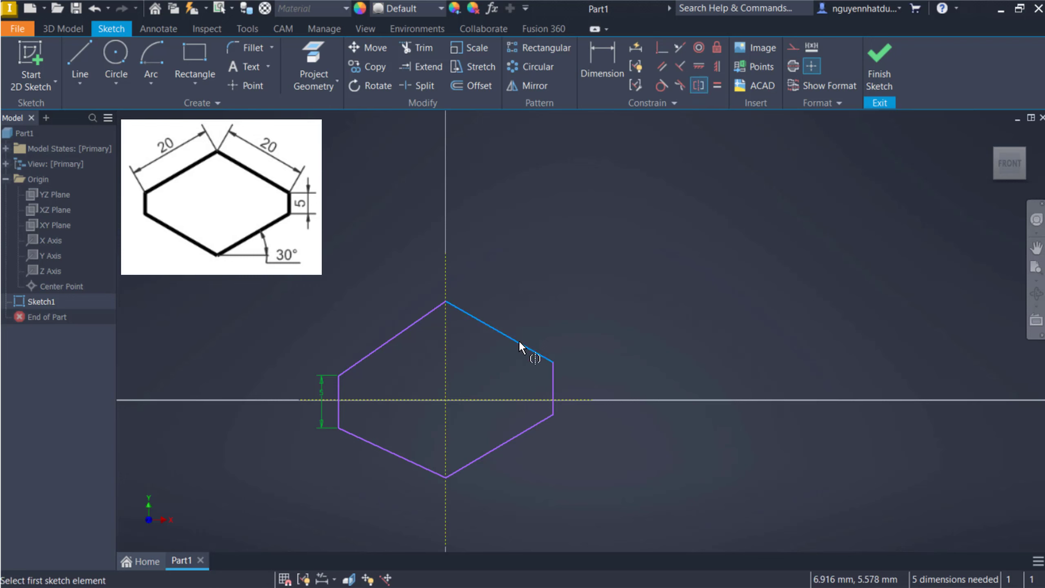
pyautogui.click(518, 341)
pyautogui.click(394, 337)
pyautogui.click(445, 361)
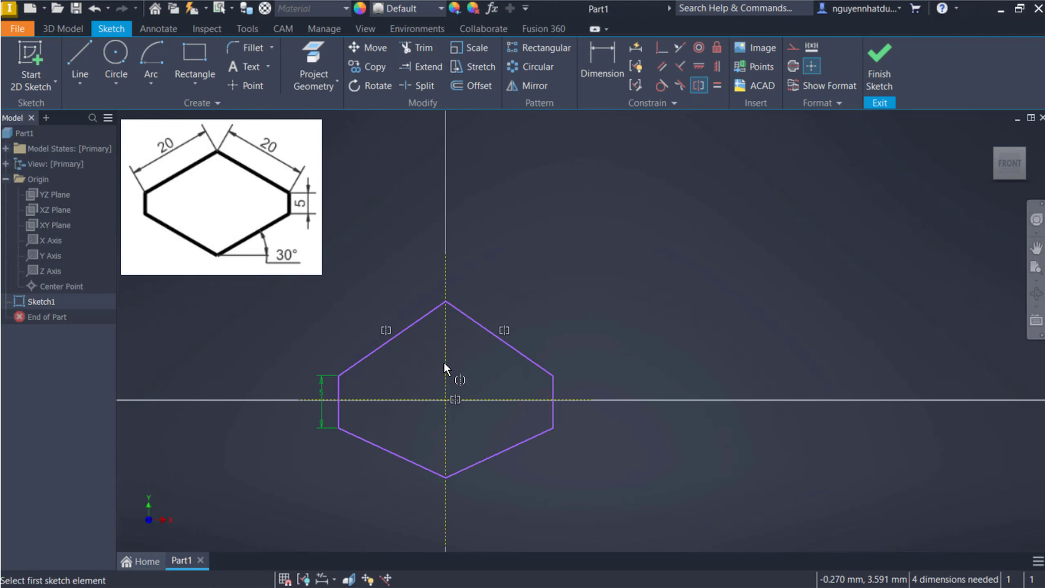
pyautogui.rightClick(548, 182)
pyautogui.press('Escape')
pyautogui.rightClick(575, 172)
pyautogui.press('Escape')
# Give the upper-right slanted edge an aligned length dimension of 20.
pyautogui.click(609, 65)
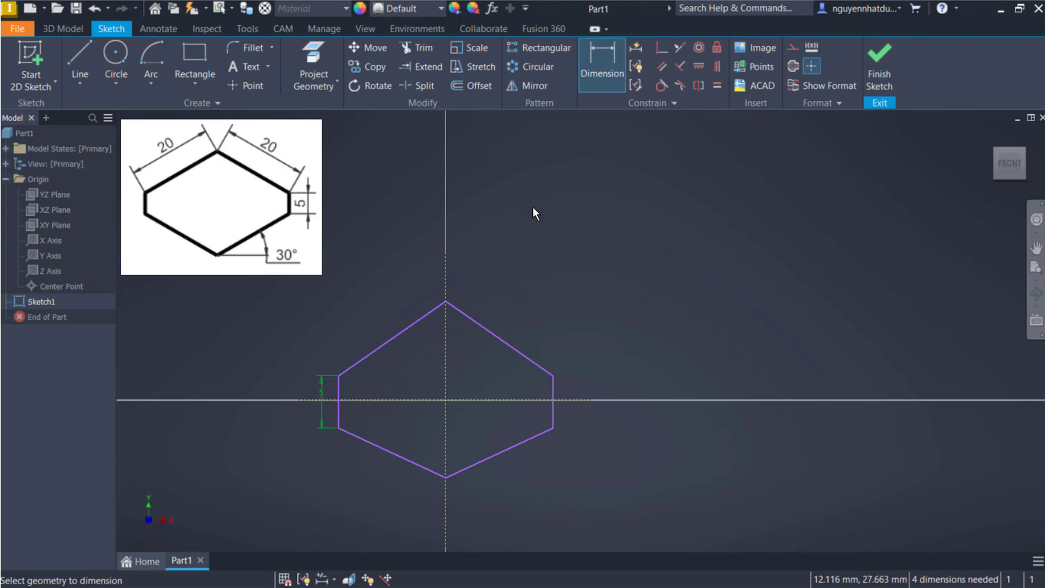
pyautogui.click(497, 337)
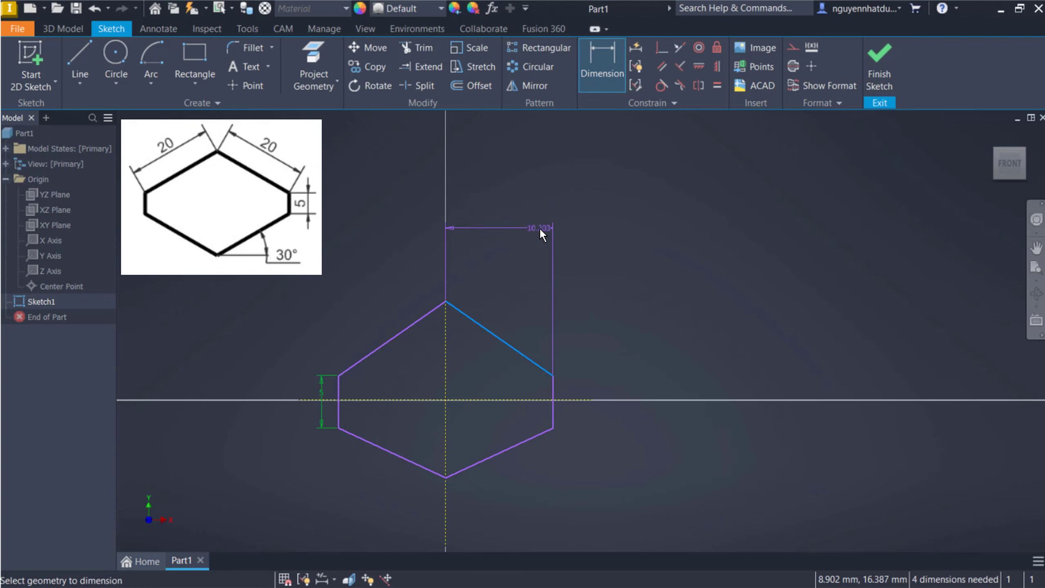
pyautogui.rightClick(526, 211)
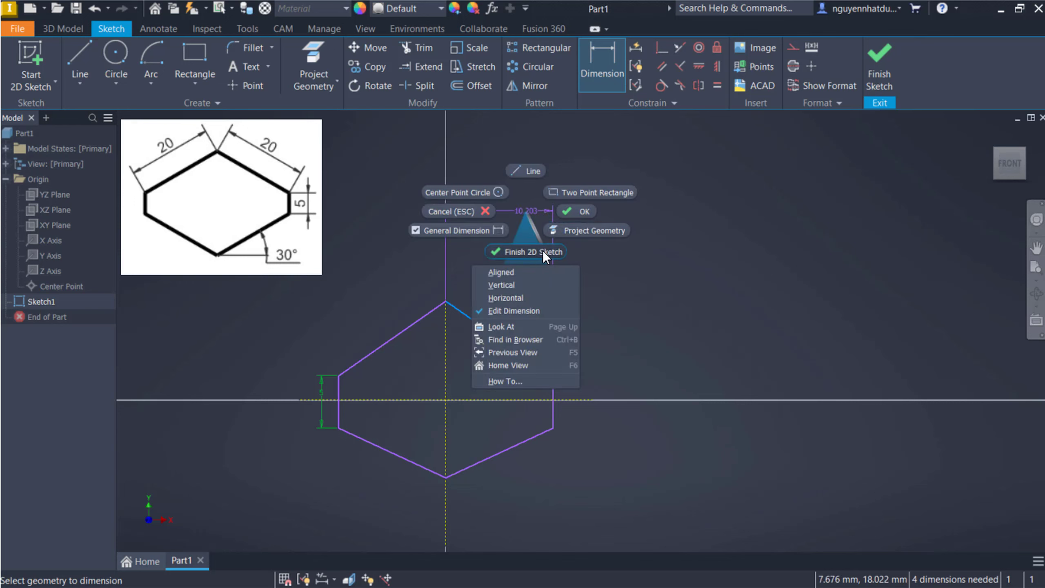
pyautogui.click(545, 277)
pyautogui.click(552, 306)
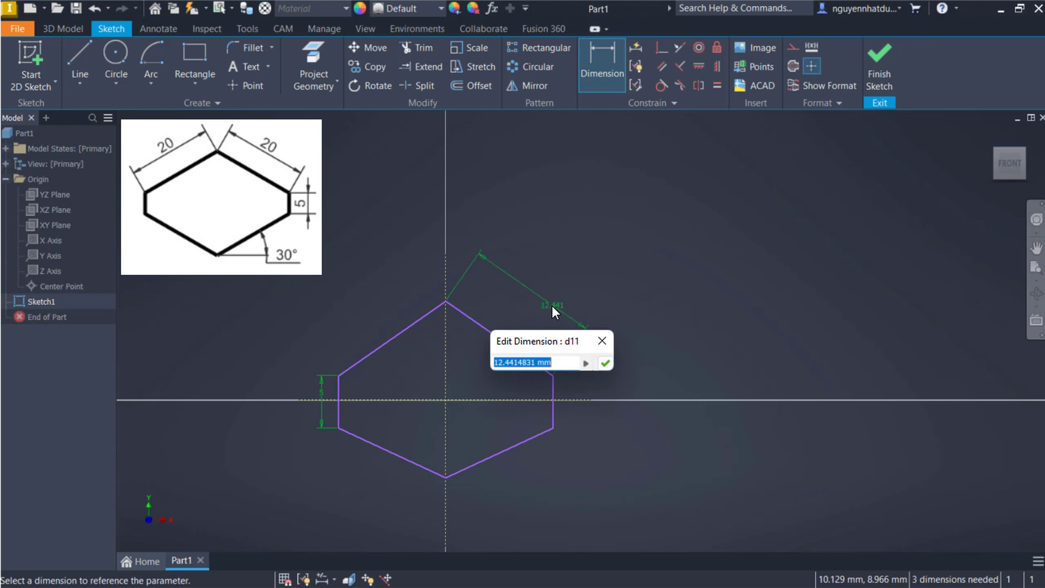
pyautogui.write('20')
pyautogui.press('Return')
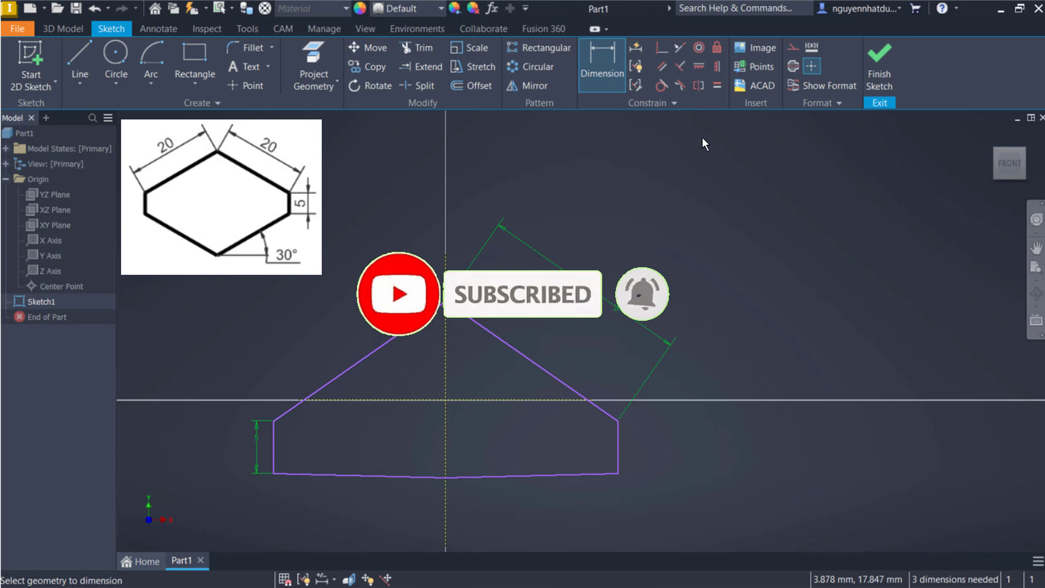
# Try making the upper-right and left slanted lines symmetric about the vertical centre line; that constraint already exists.
pyautogui.click(698, 86)
pyautogui.click(515, 348)
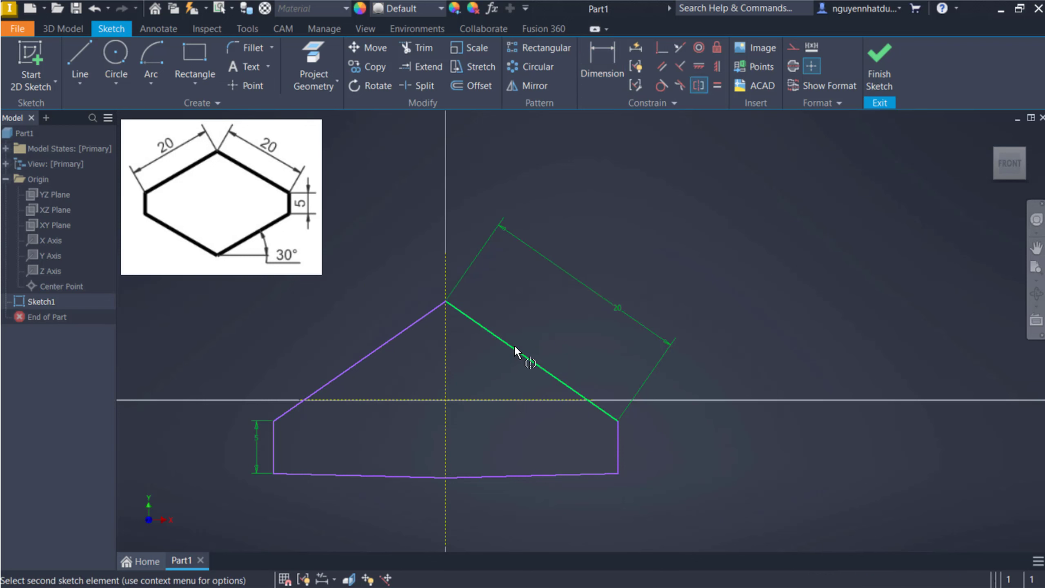
pyautogui.click(370, 349)
pyautogui.click(444, 365)
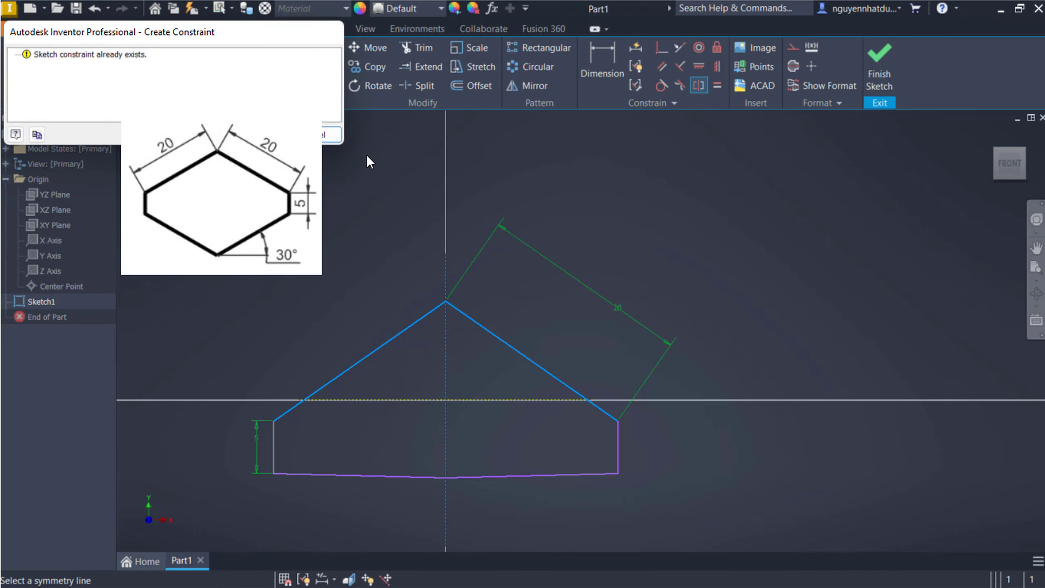
pyautogui.click(334, 136)
pyautogui.moveTo(497, 429); pyautogui.dragTo(539, 338, button='middle')
pyautogui.press('Escape')
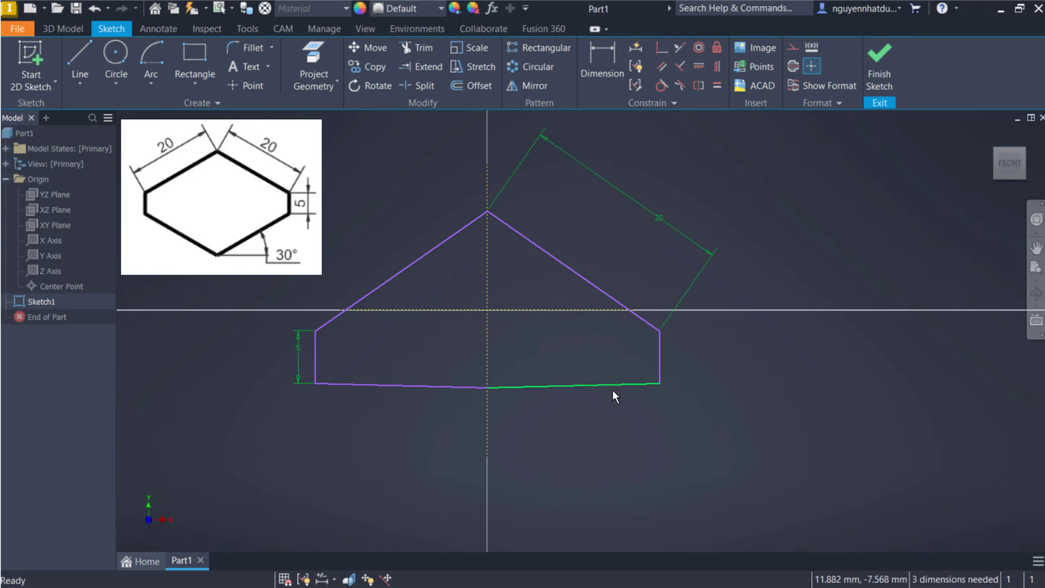
# Mirror the upper-right slanted line and lower-right segment symmetrically about the horizontal axis.
pyautogui.click(699, 86)
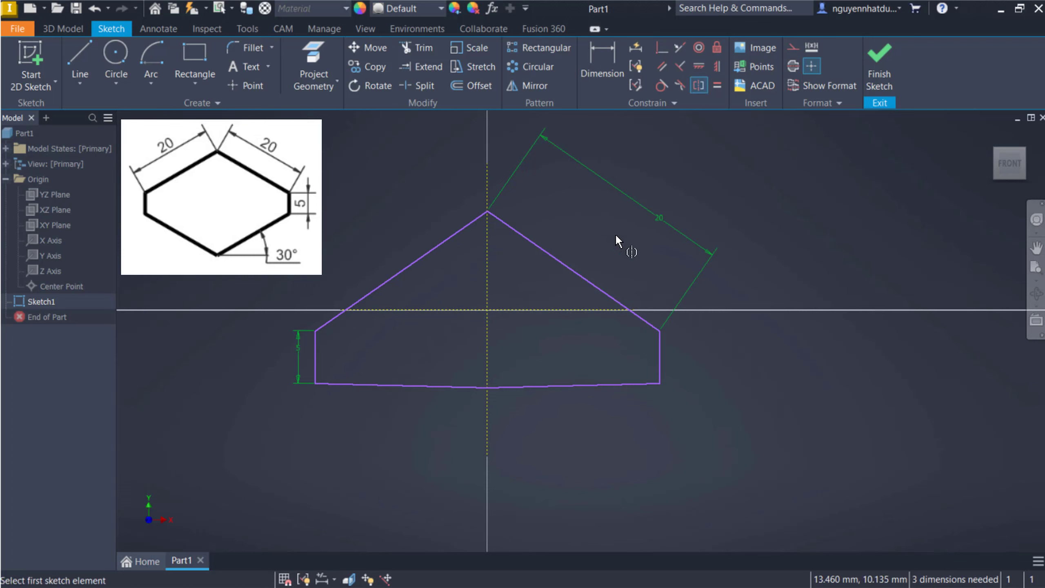
pyautogui.click(585, 283)
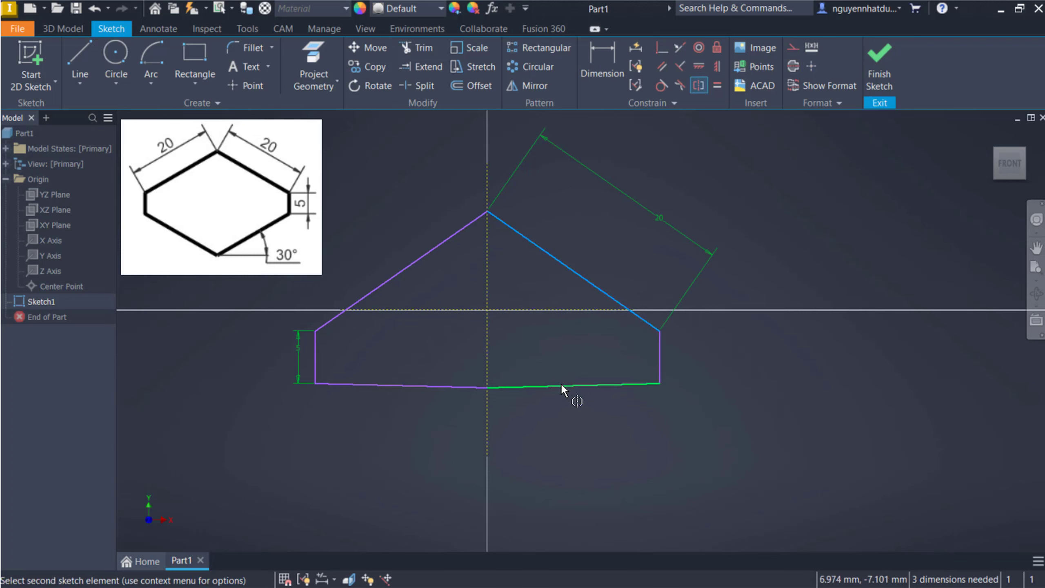
pyautogui.click(560, 384)
pyautogui.click(550, 308)
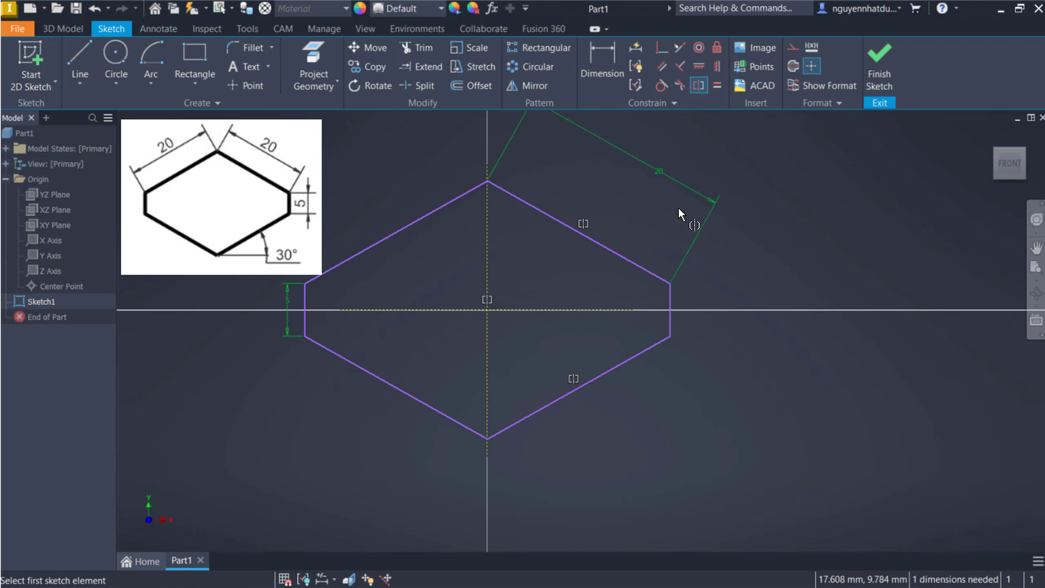
pyautogui.moveTo(698, 215); pyautogui.dragTo(751, 260, button='middle')
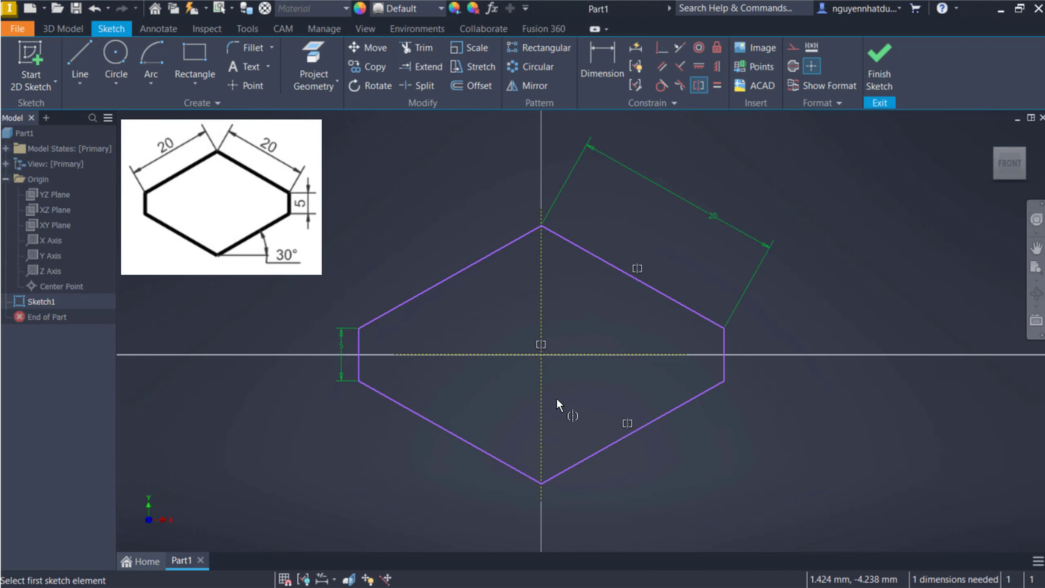
pyautogui.press('Escape')
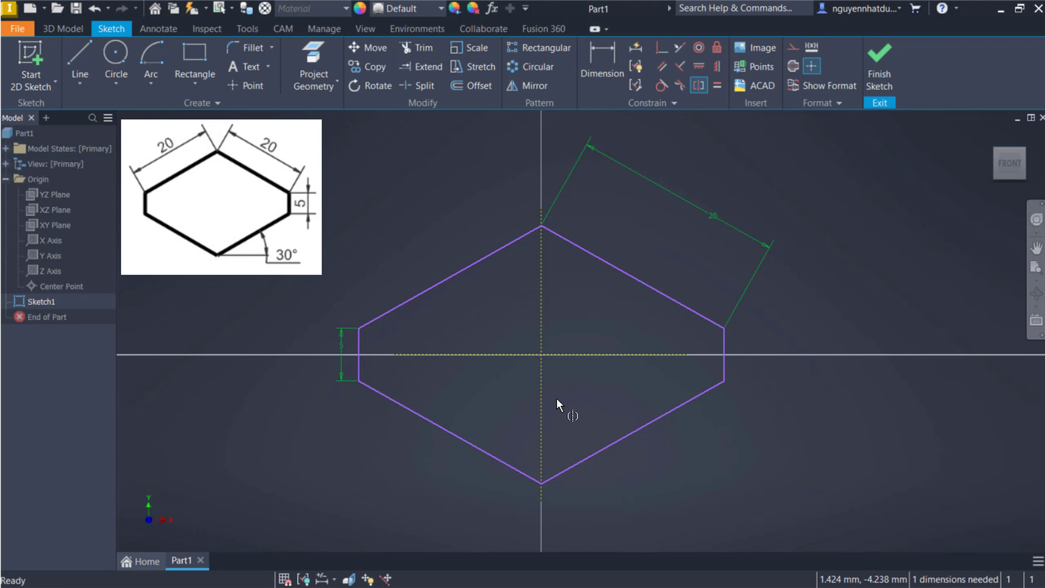
# Draw a horizontal construction line rightward from the hexagon's bottom vertex.
pyautogui.rightClick(380, 228)
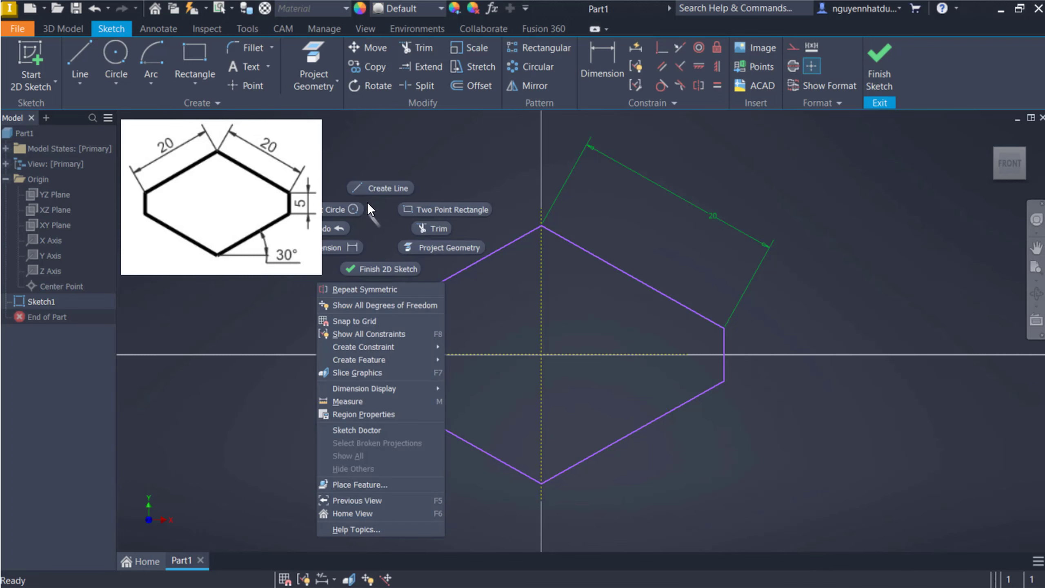
pyautogui.click(405, 187)
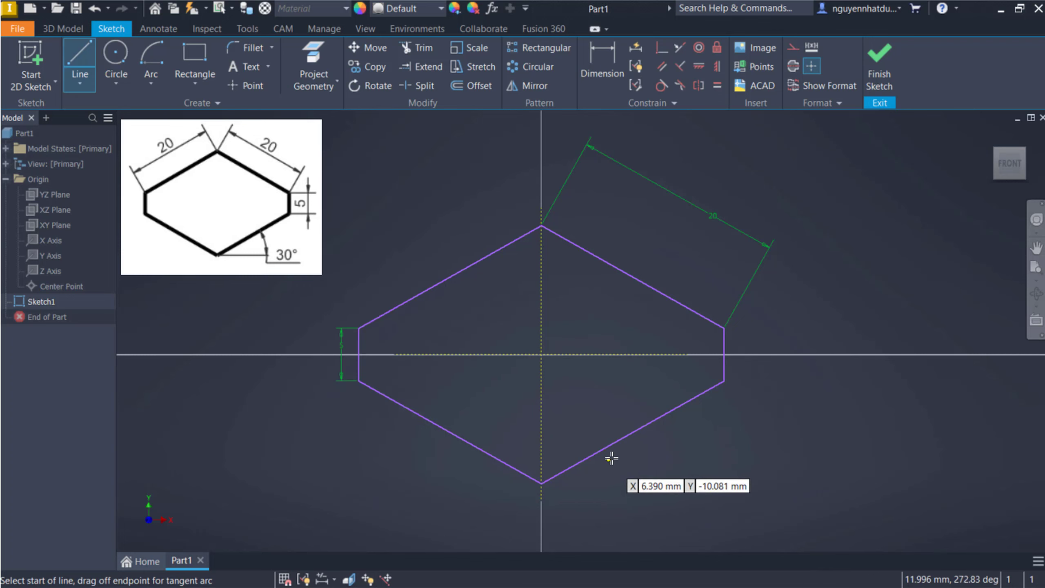
pyautogui.click(542, 483)
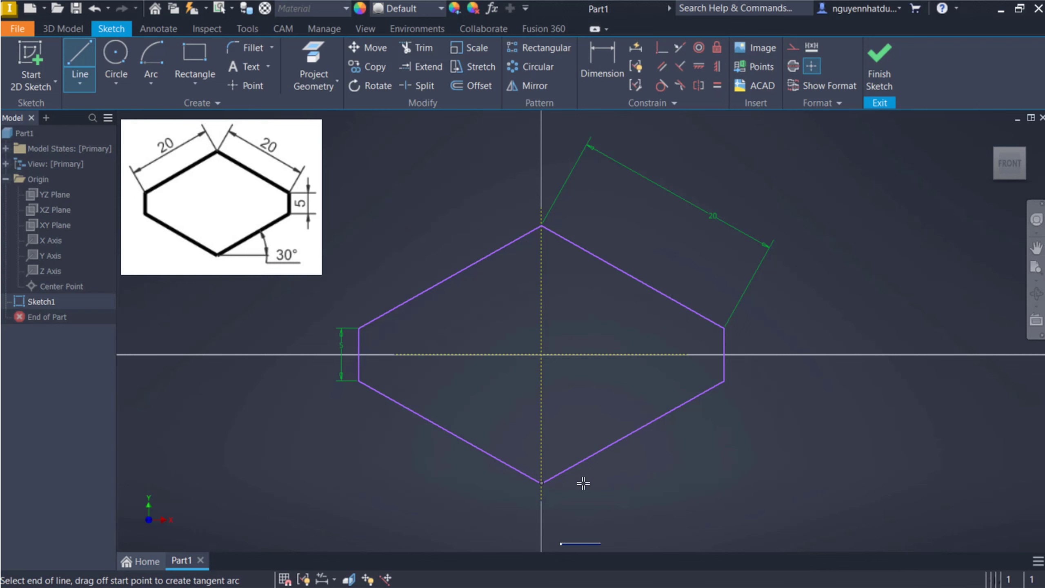
pyautogui.click(706, 483)
pyautogui.press('Escape')
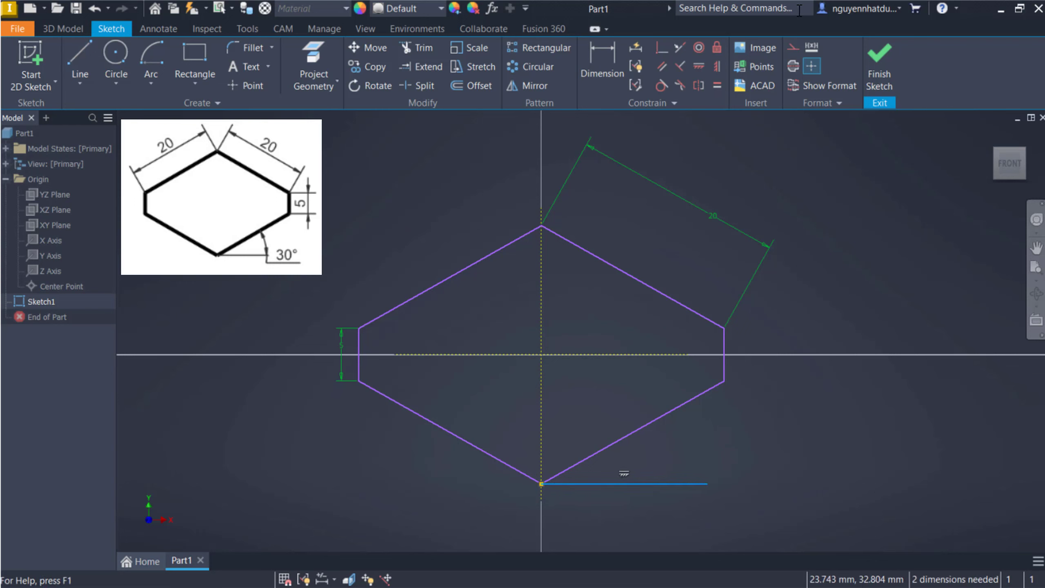
pyautogui.click(793, 46)
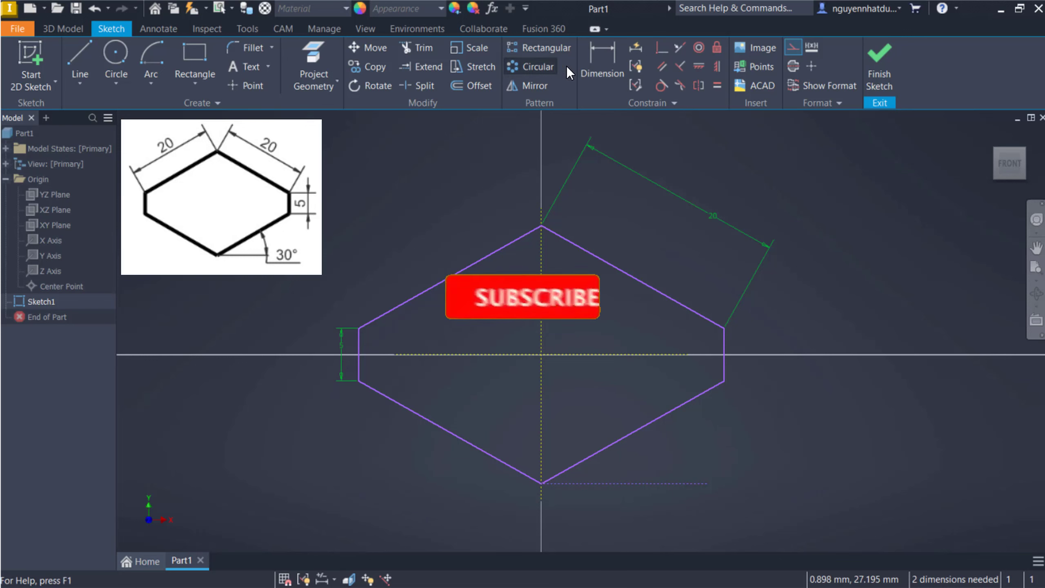
# Dimension the bottom-right edge at 30° to the construction line.
pyautogui.click(602, 62)
pyautogui.click(599, 483)
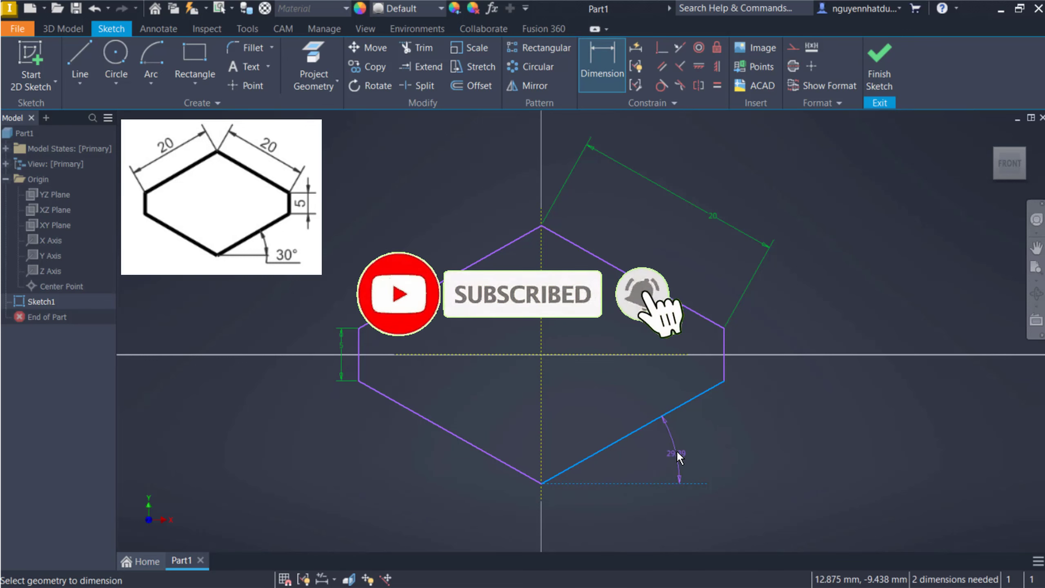
pyautogui.click(677, 449)
pyautogui.write('30')
pyautogui.press('Return')
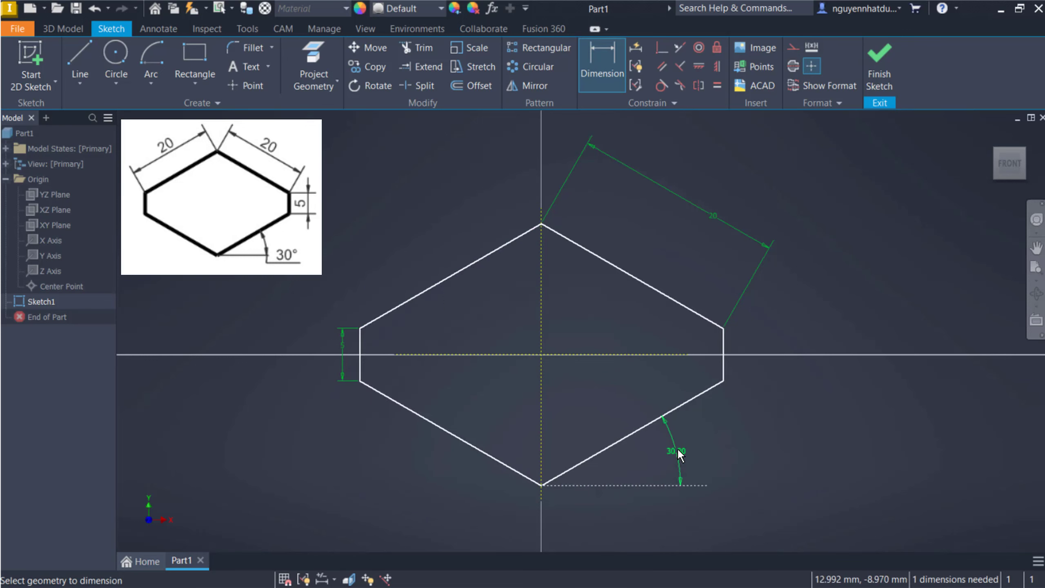